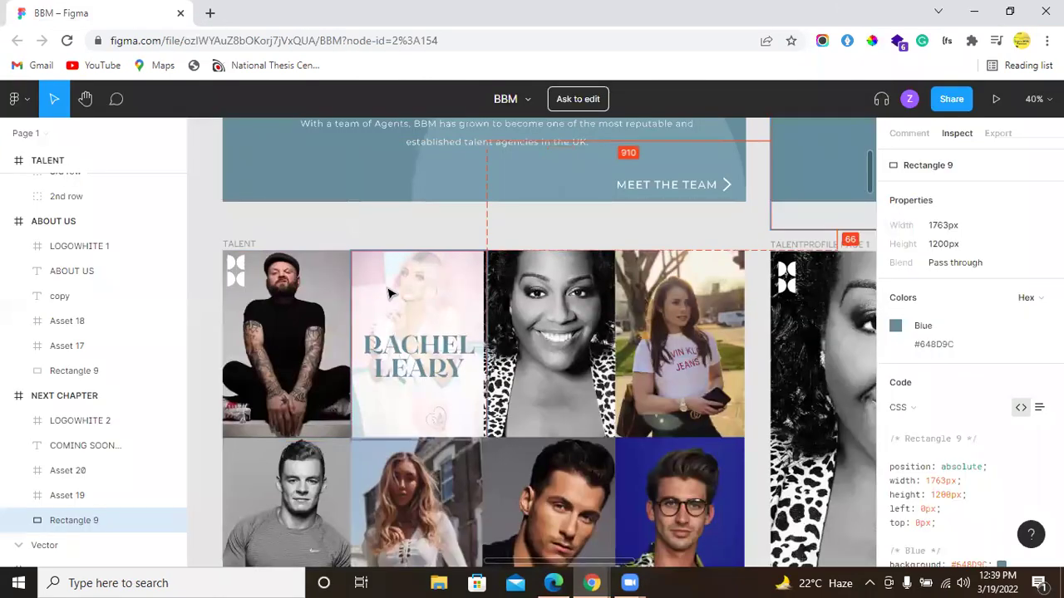
Step: Inspect the first talent photo in Figma to confirm its 425×617px size
click(292, 302)
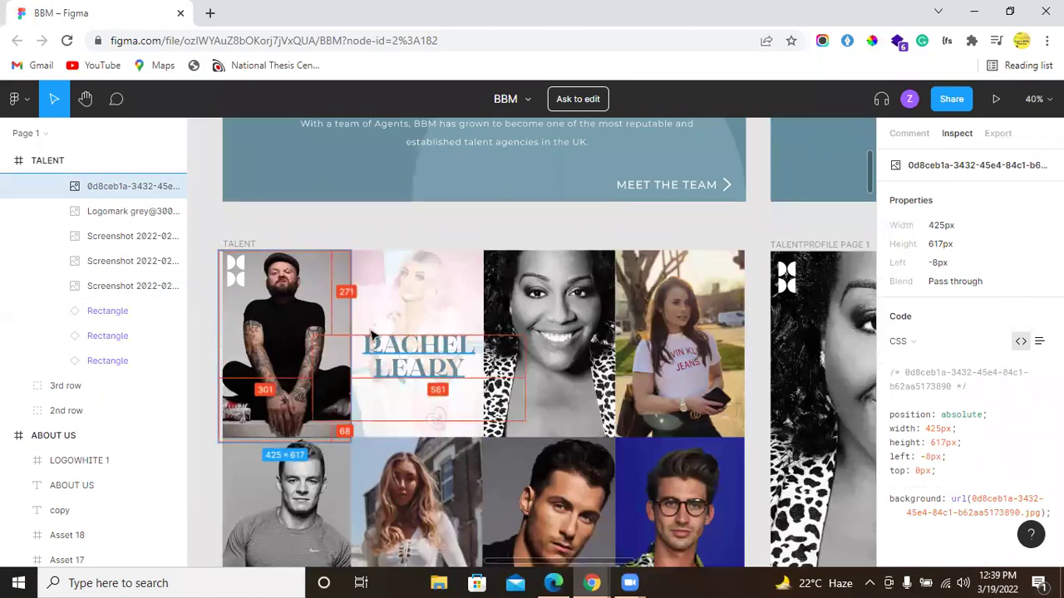
scroll(416, 359, down, 5)
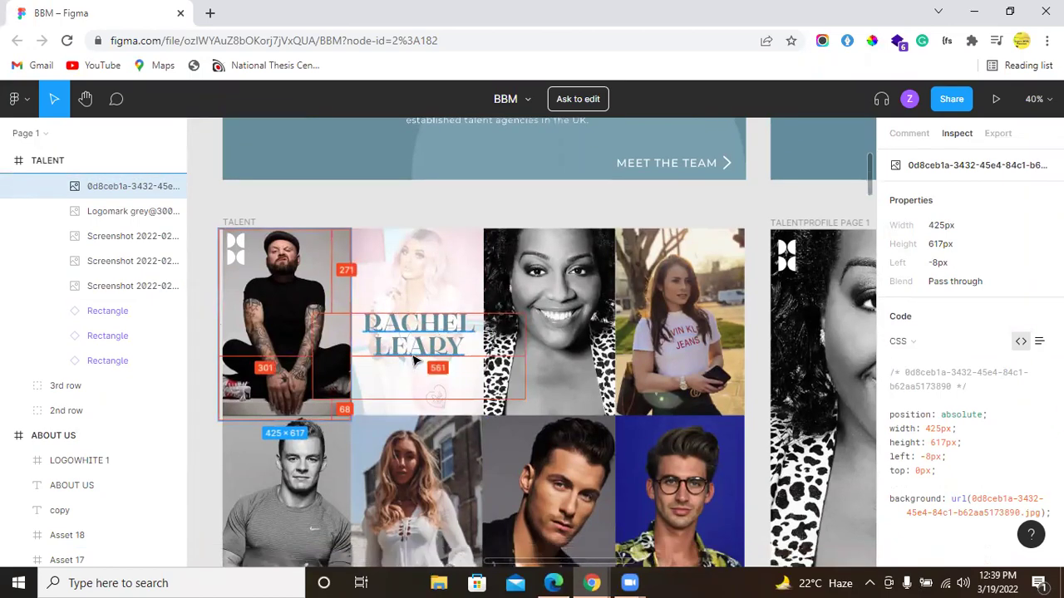
scroll(415, 359, up, 3)
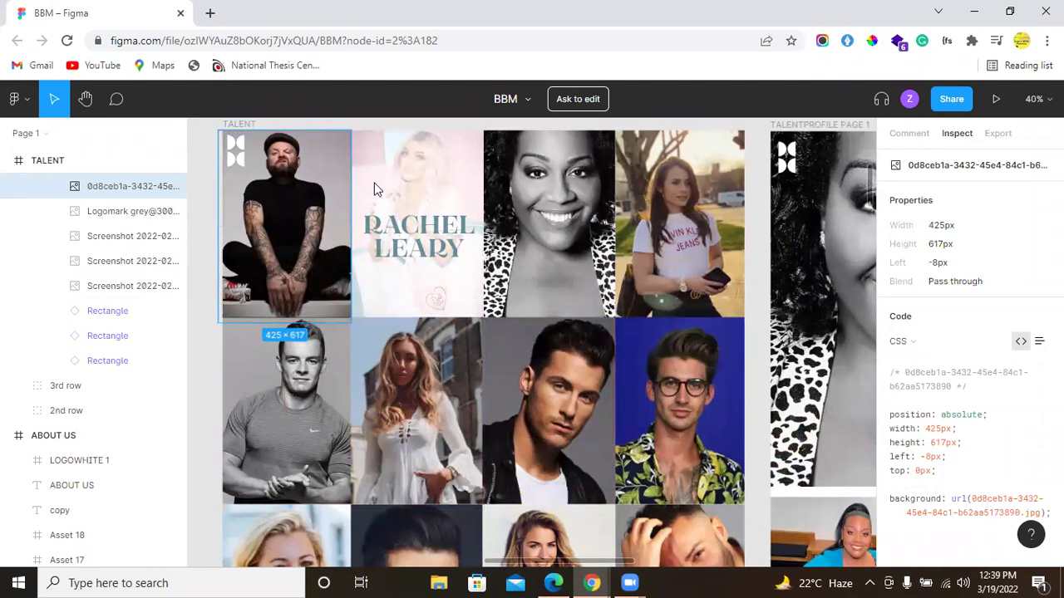
key(alt+Tab)
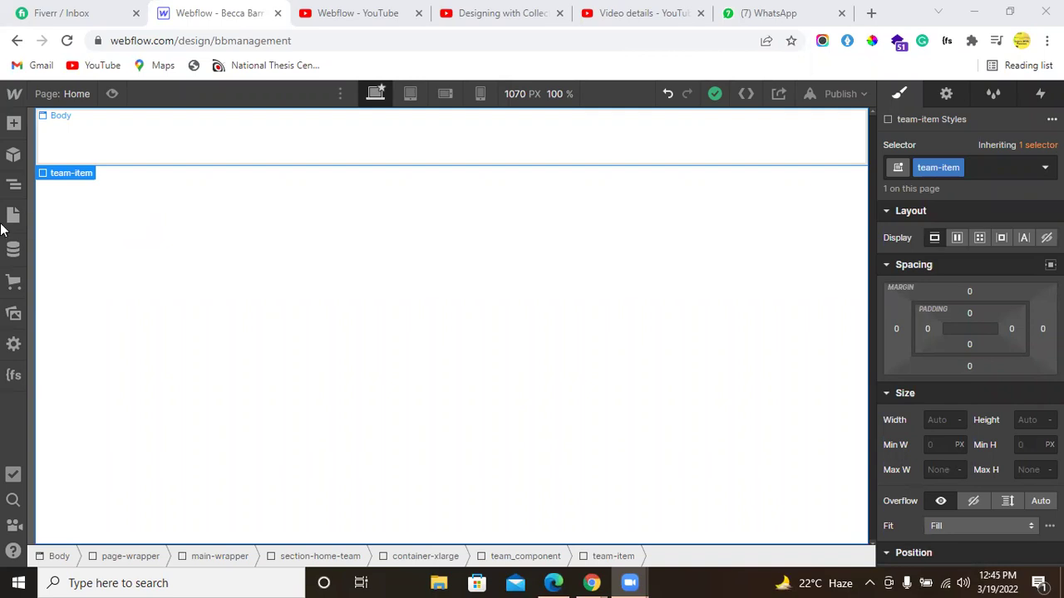
Step: Select team_component in the Navigator, undo its team-item child, and show the empty CMS Collections
click(14, 185)
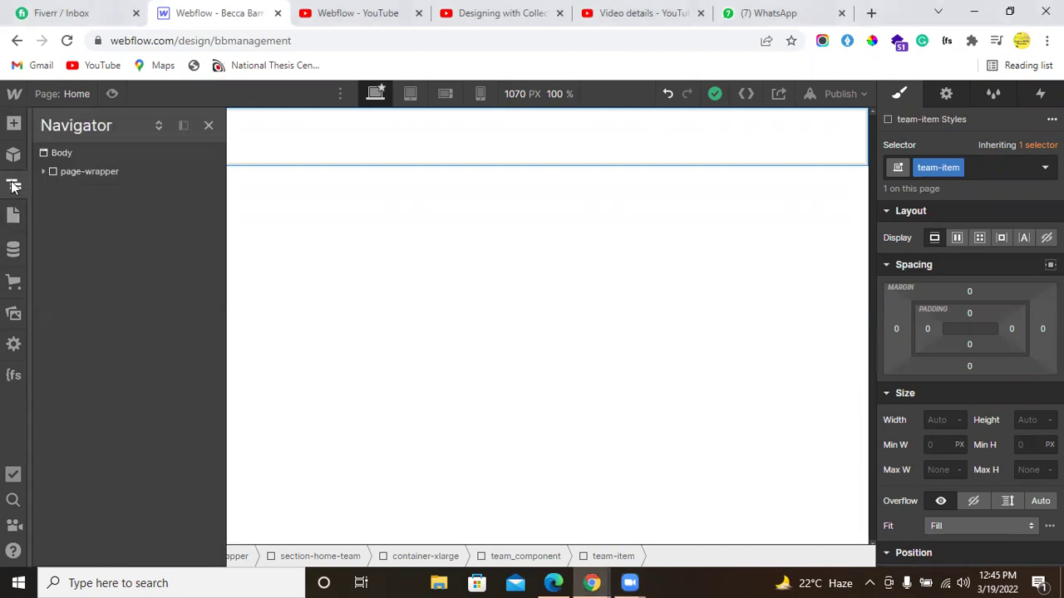
click(43, 171)
click(53, 191)
click(60, 210)
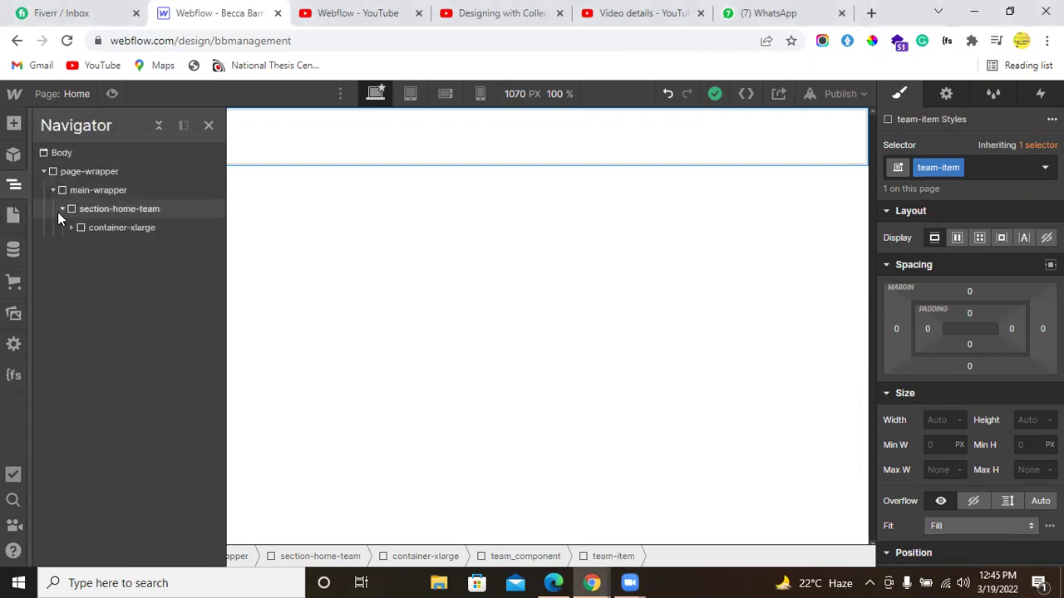
click(70, 229)
click(81, 246)
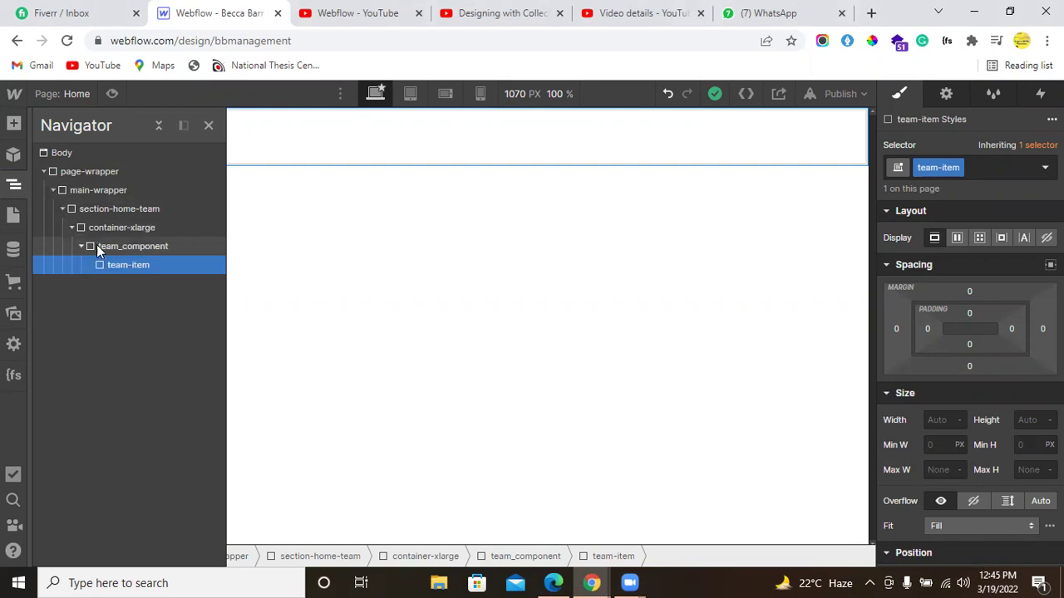
key(Up)
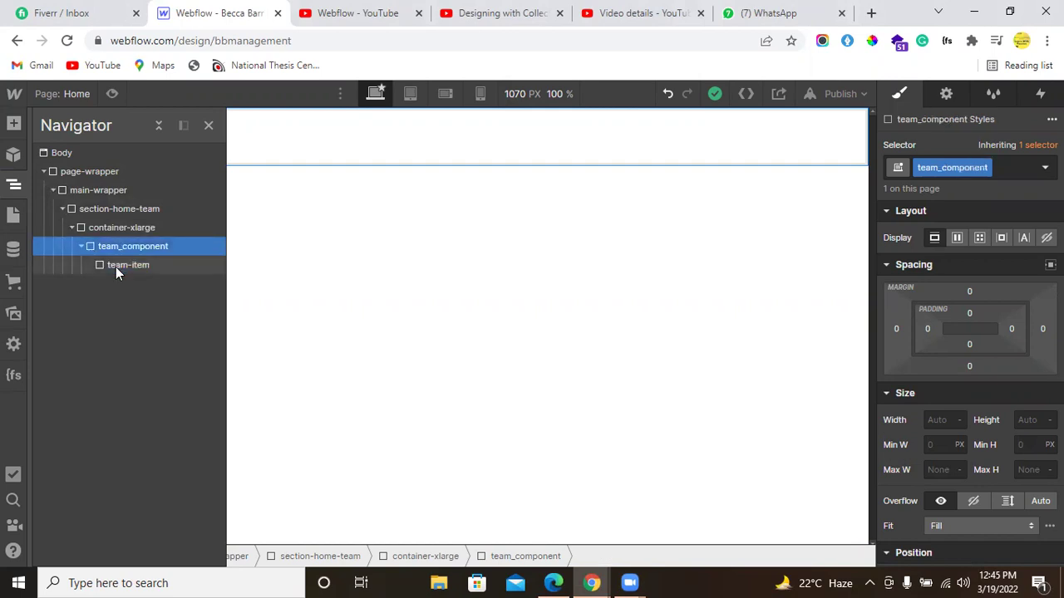
key(ctrl+z)
key(ctrl+z)
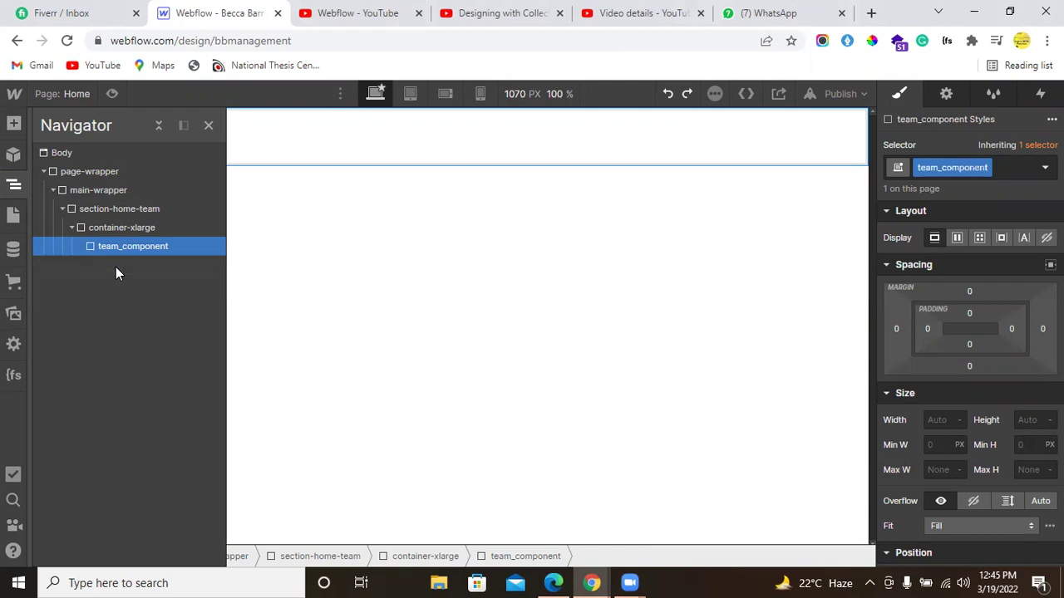
click(12, 250)
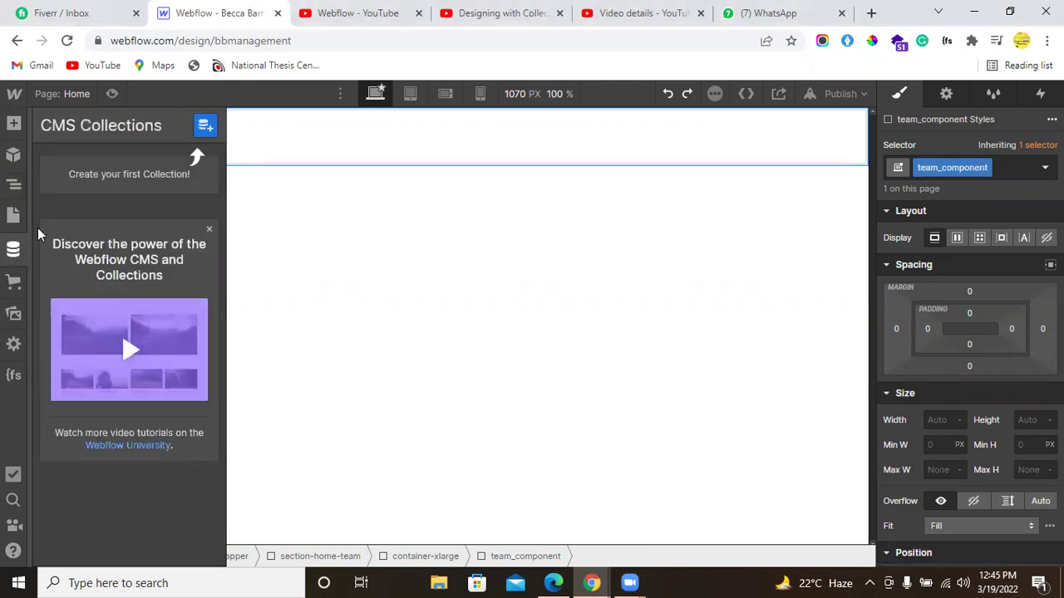
Step: Create a Team collection and rename its Name field to Member Name
click(197, 130)
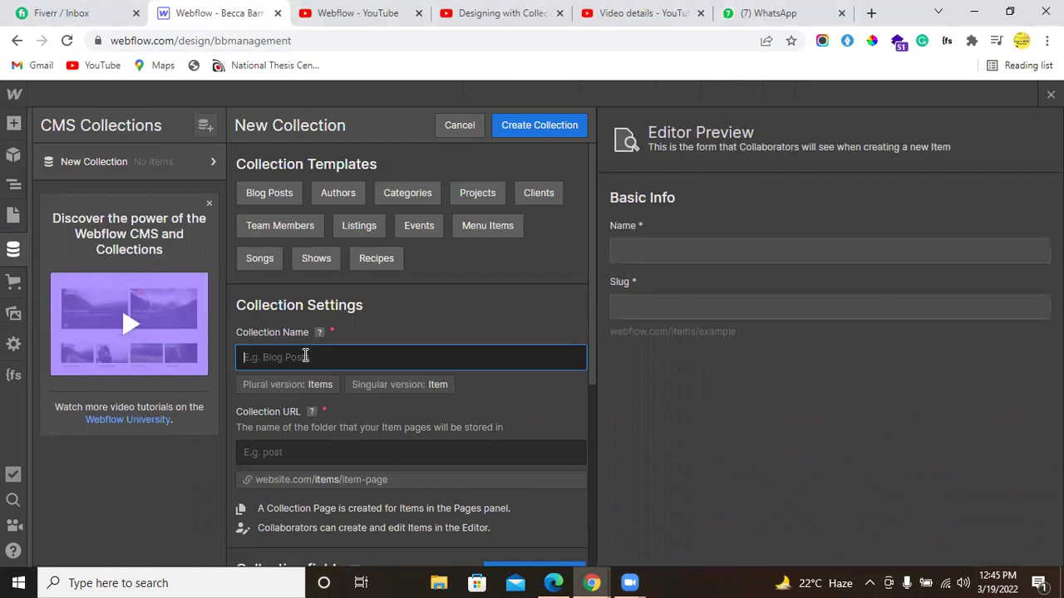
text(Team)
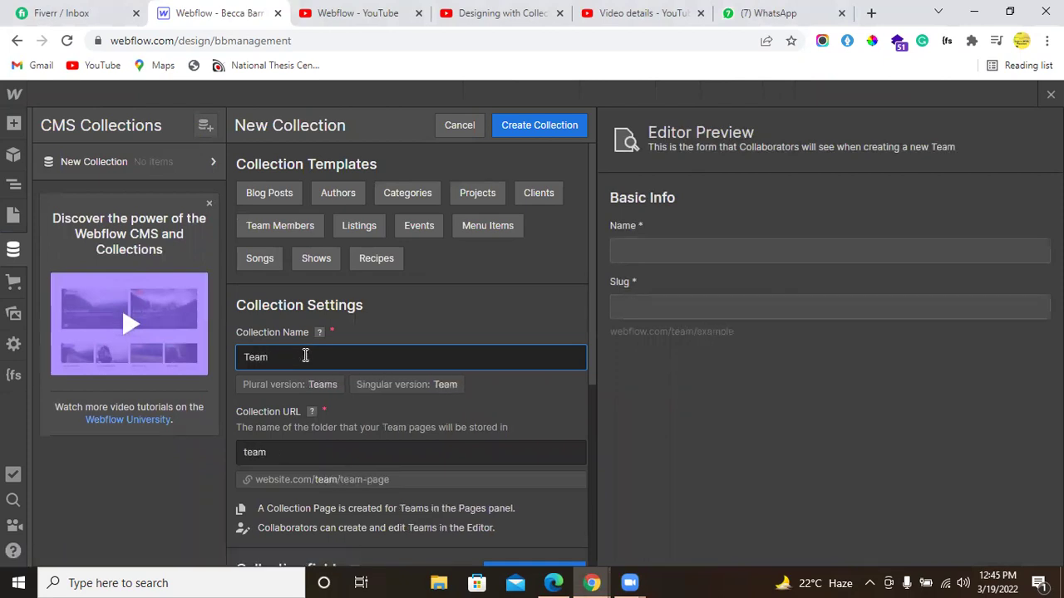
scroll(305, 356, down, 4)
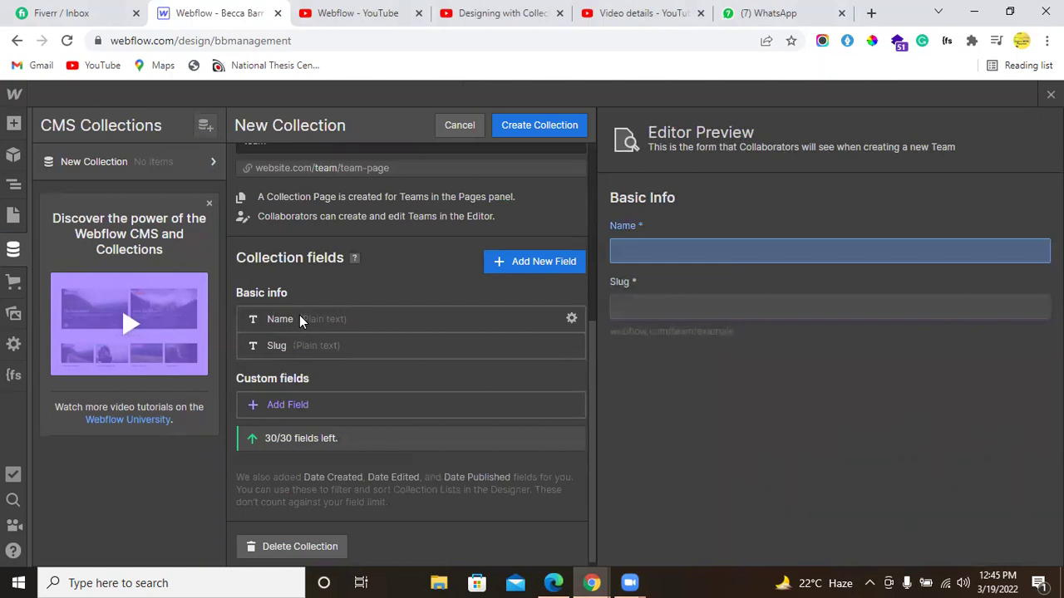
click(301, 321)
double_click(304, 363)
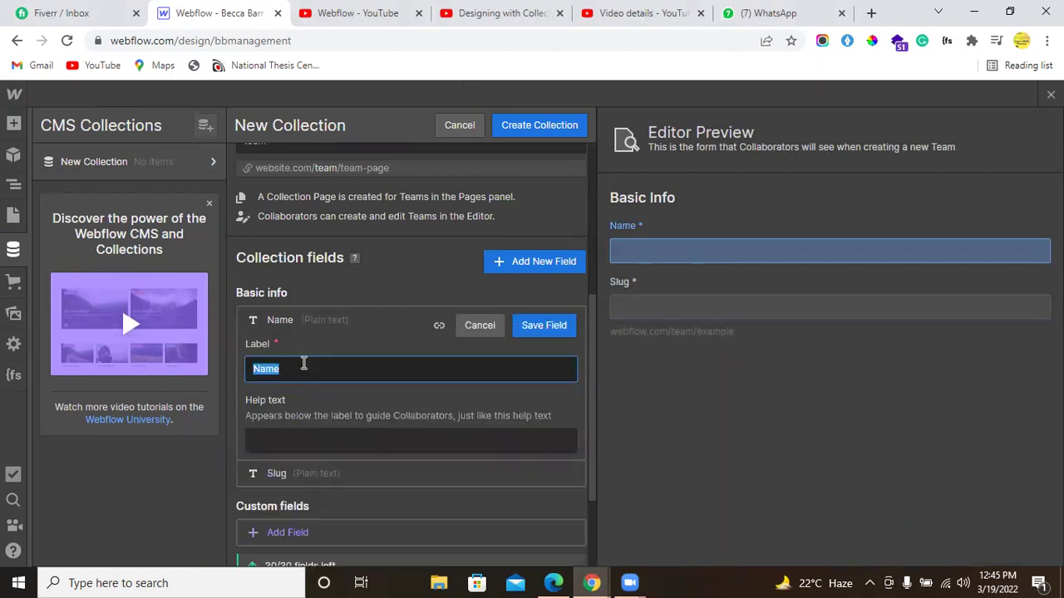
text(Member Name)
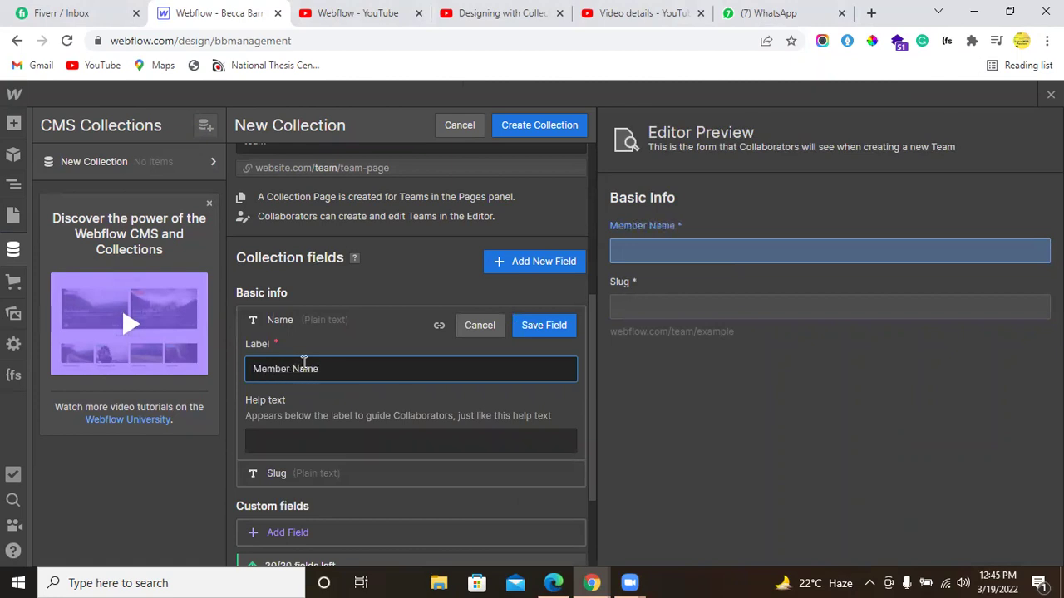
click(565, 326)
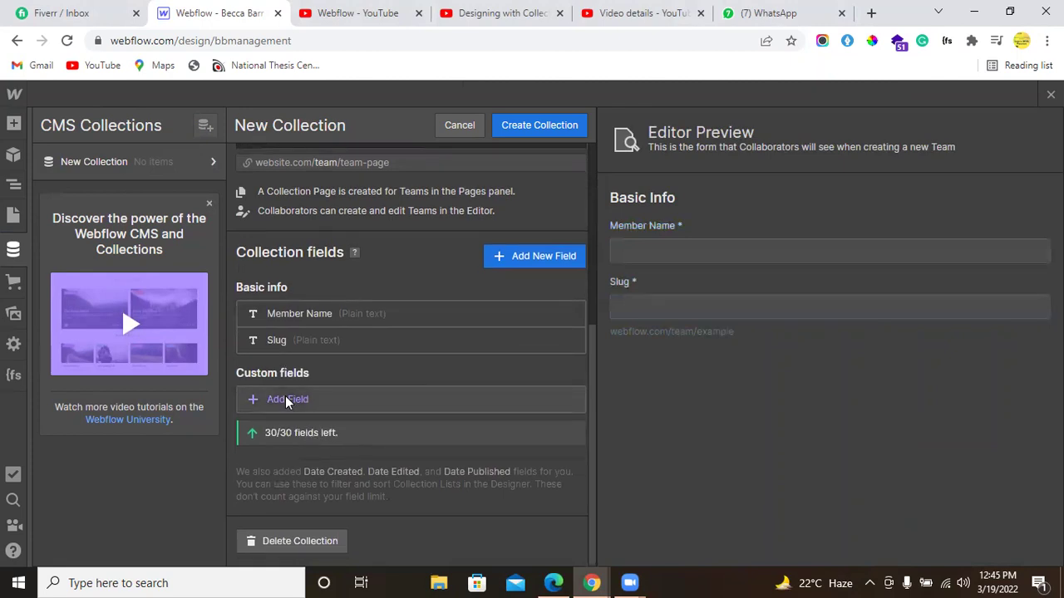
Step: Add an Image field called Thumbnail Image to the Team collection
click(285, 399)
click(438, 453)
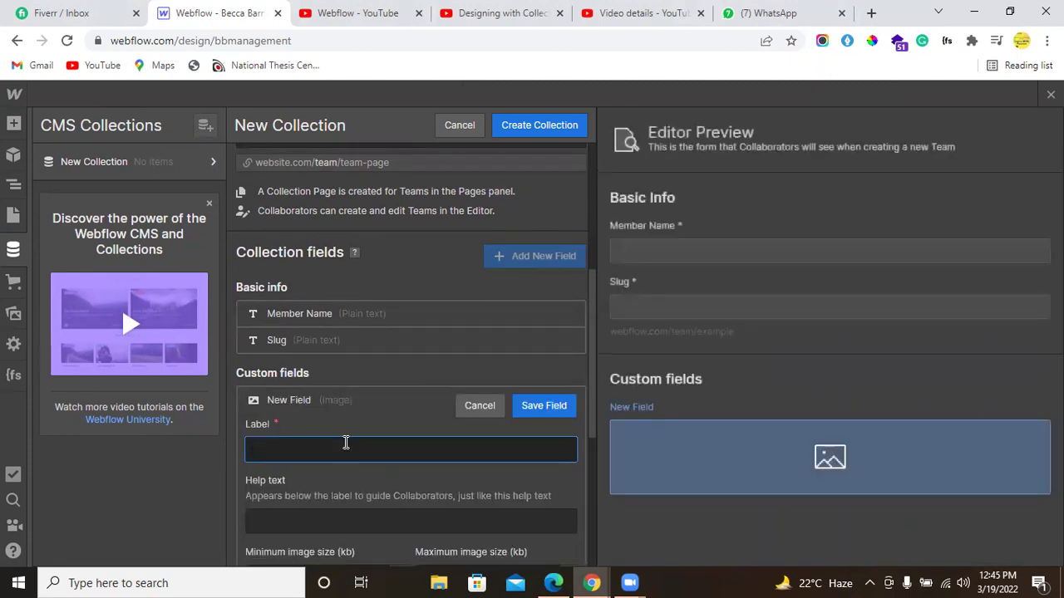
text(T)
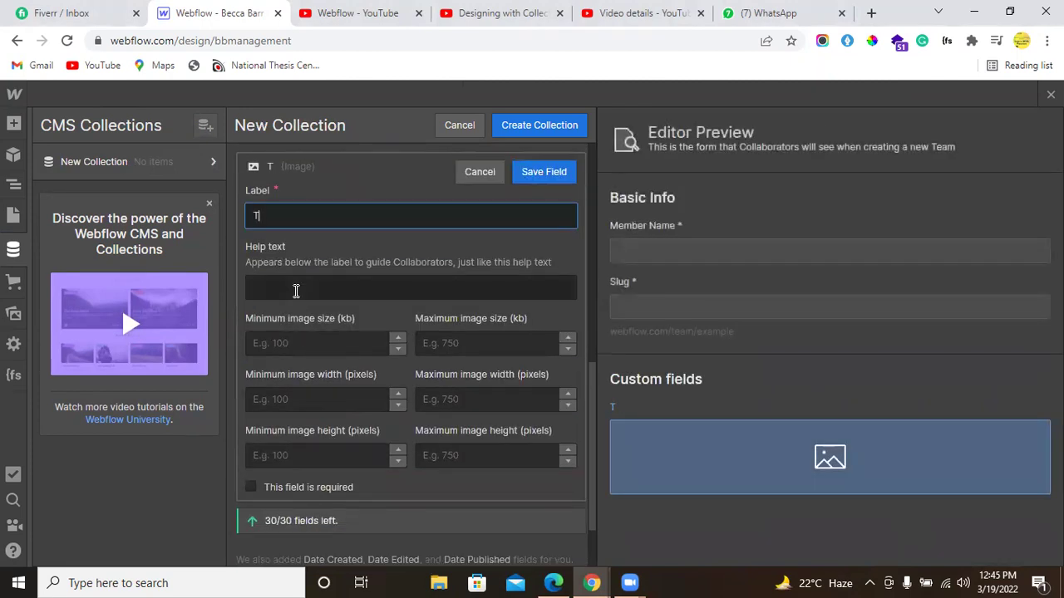
text(humbnail Image)
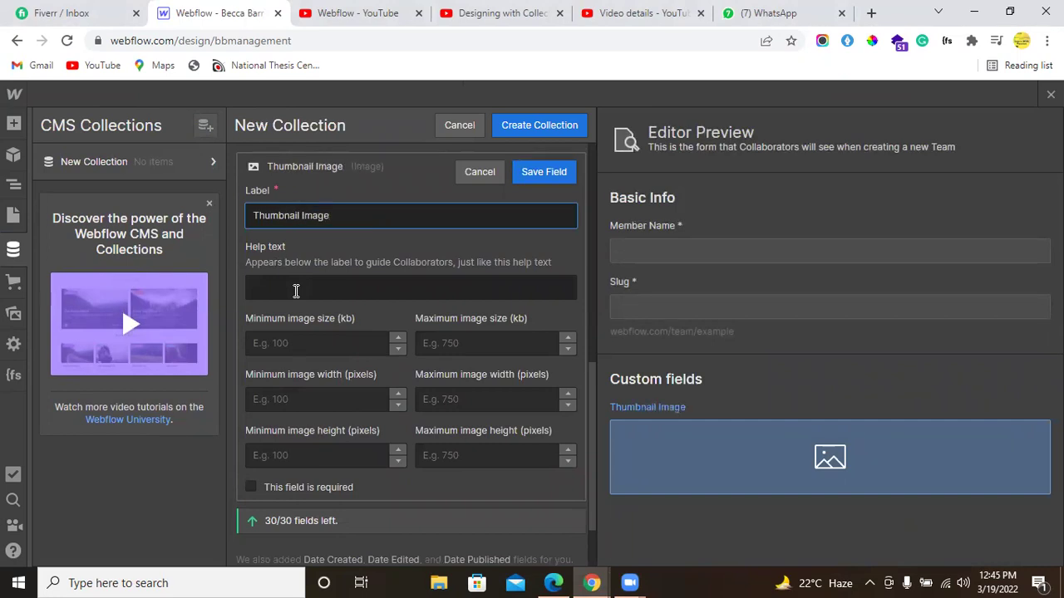
click(539, 170)
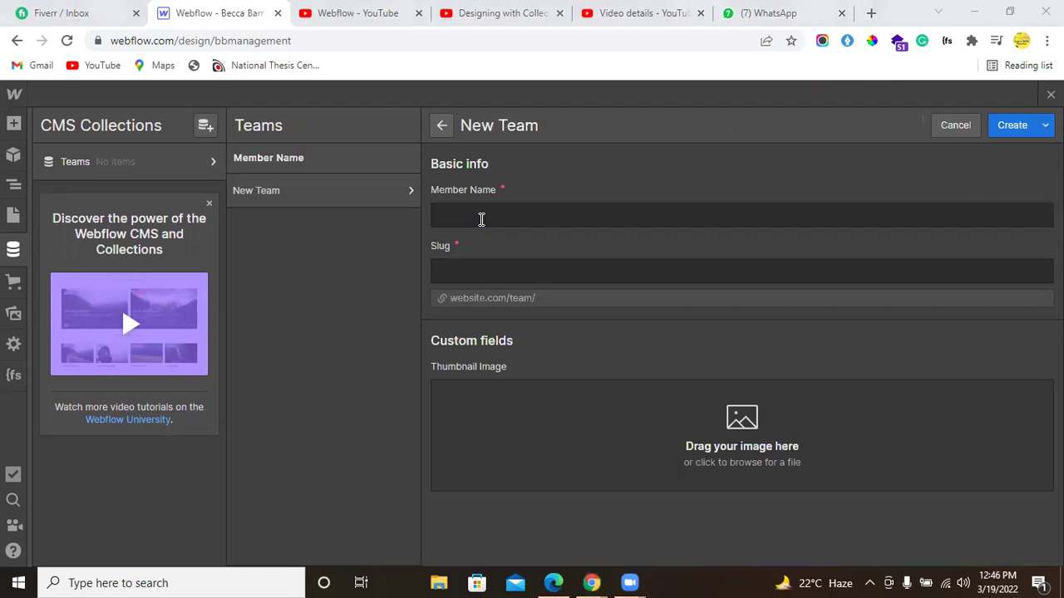
Step: Enter the first team member's name in the new item's Member Name field
mouse_move(591, 582)
click(632, 532)
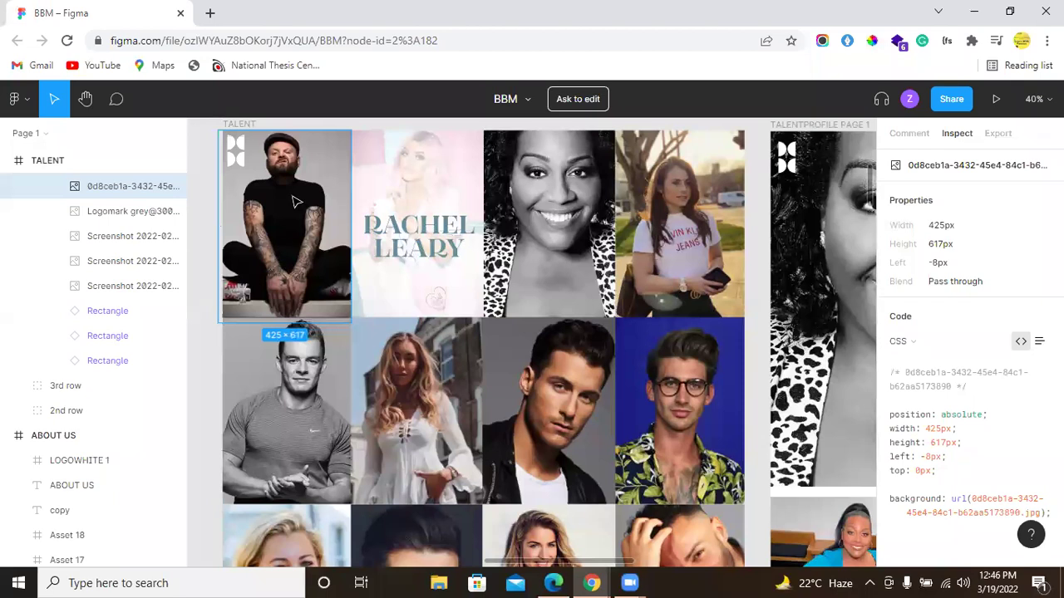
mouse_move(592, 582)
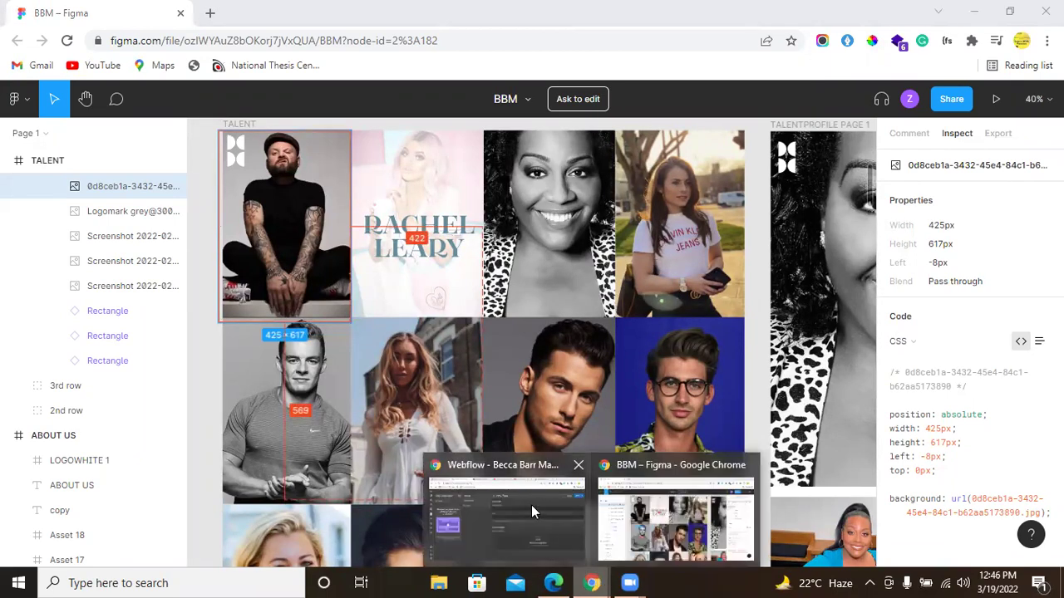
click(531, 508)
text(Arron)
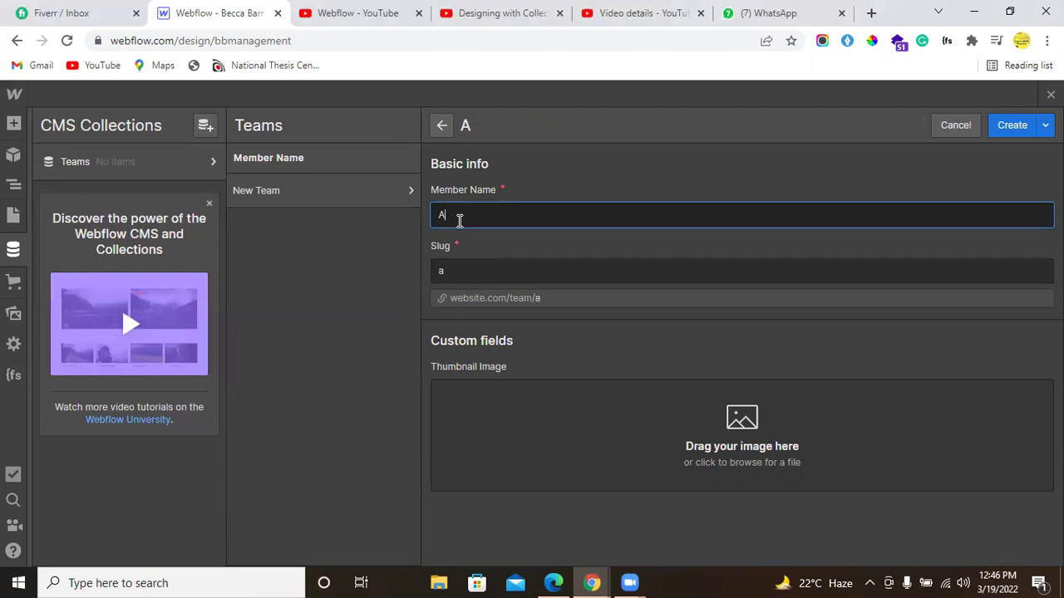
Step: Upload the member's portrait photo as the Thumbnail Image and create the item
click(535, 440)
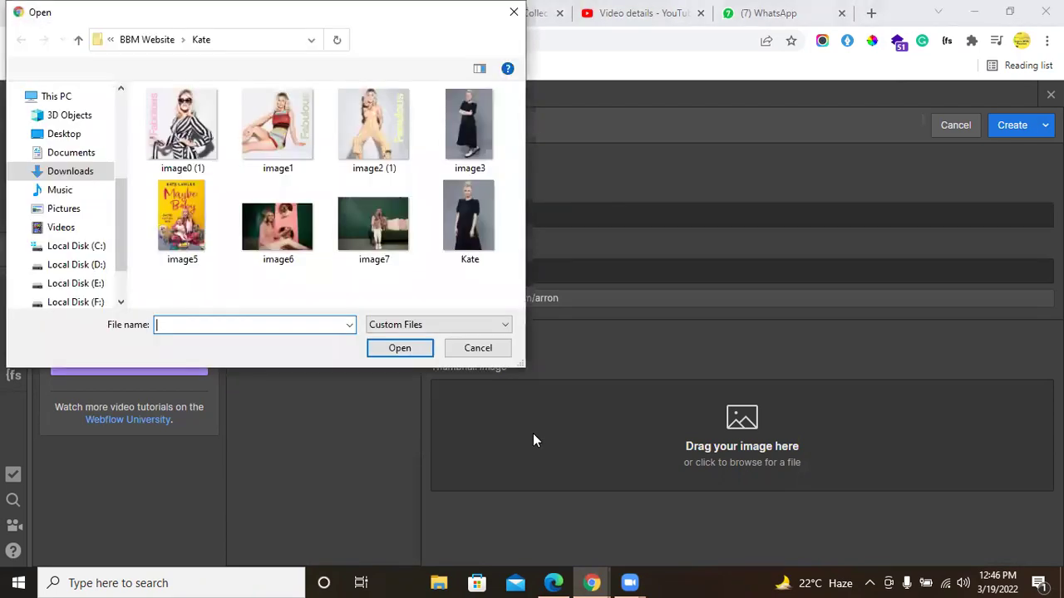
click(154, 40)
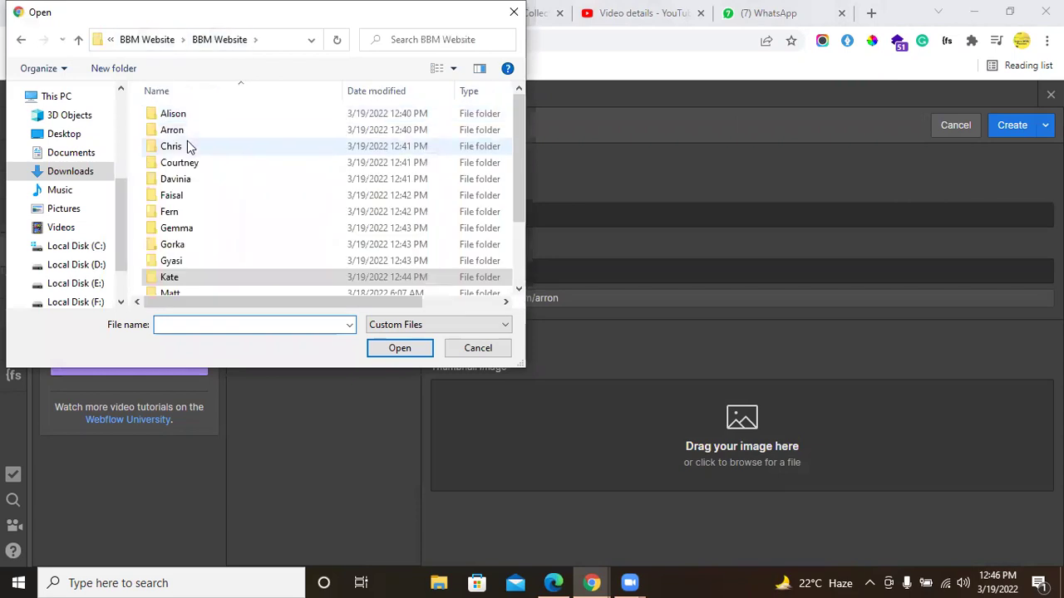
double_click(188, 135)
click(184, 132)
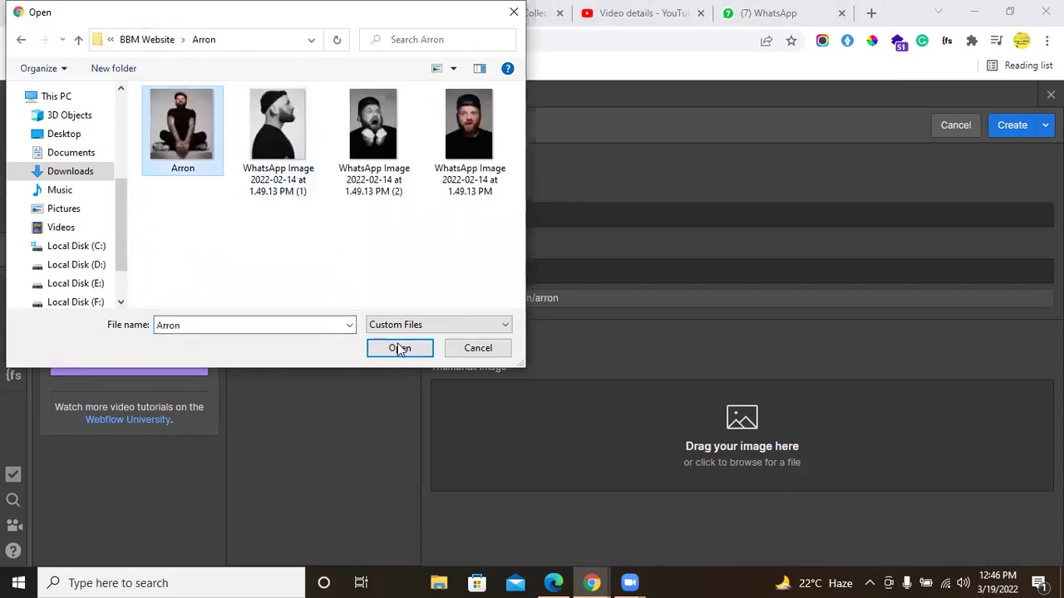
click(399, 347)
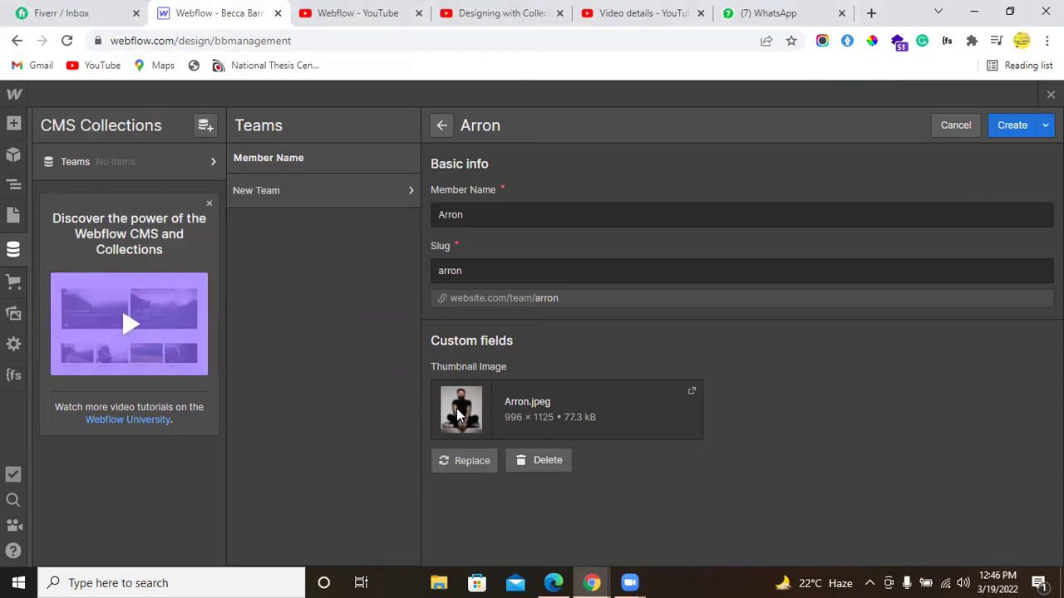
click(996, 125)
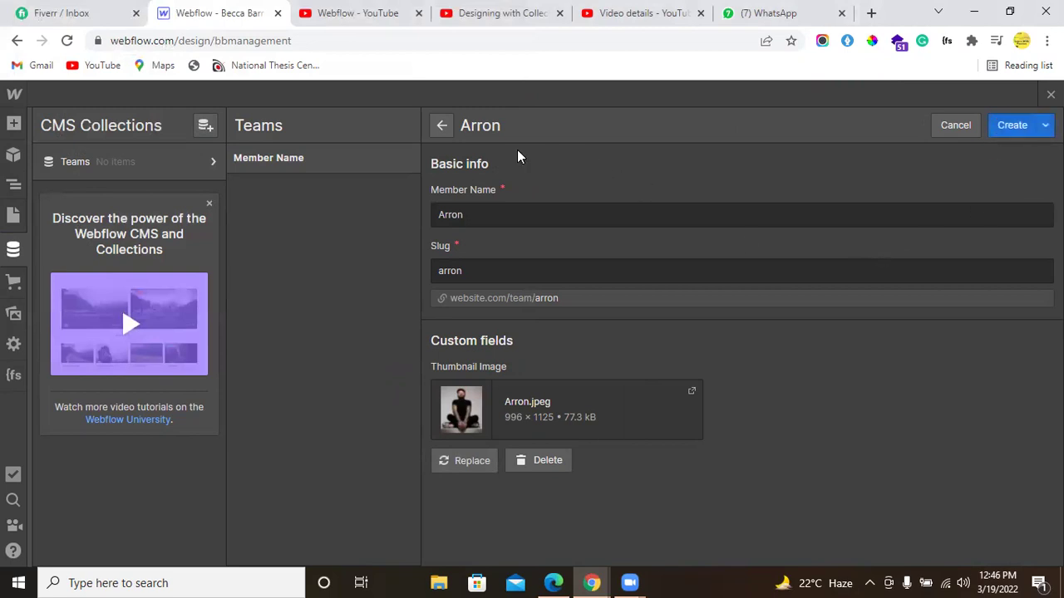
click(991, 124)
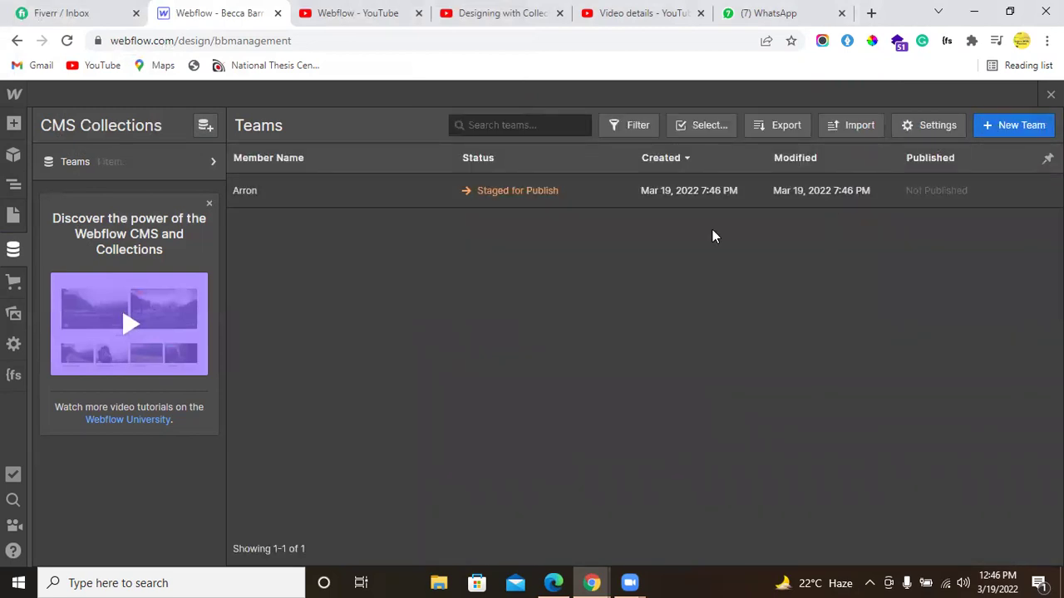
Step: Copy the next member's full name from the Figma design's Inspect panel
key(alt+Tab)
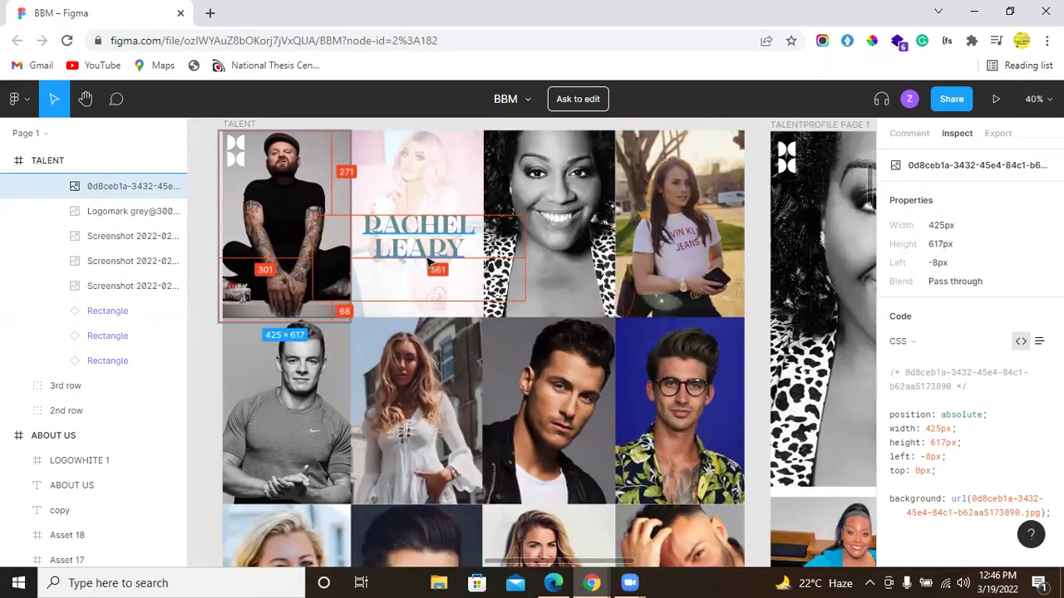
scroll(428, 266, down, 5)
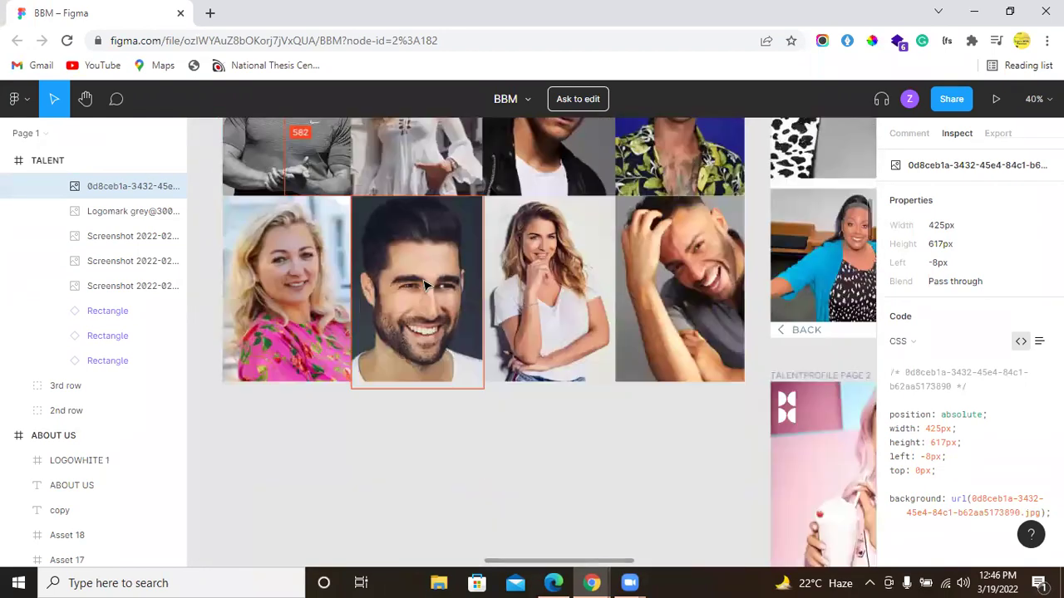
scroll(424, 285, up, 7)
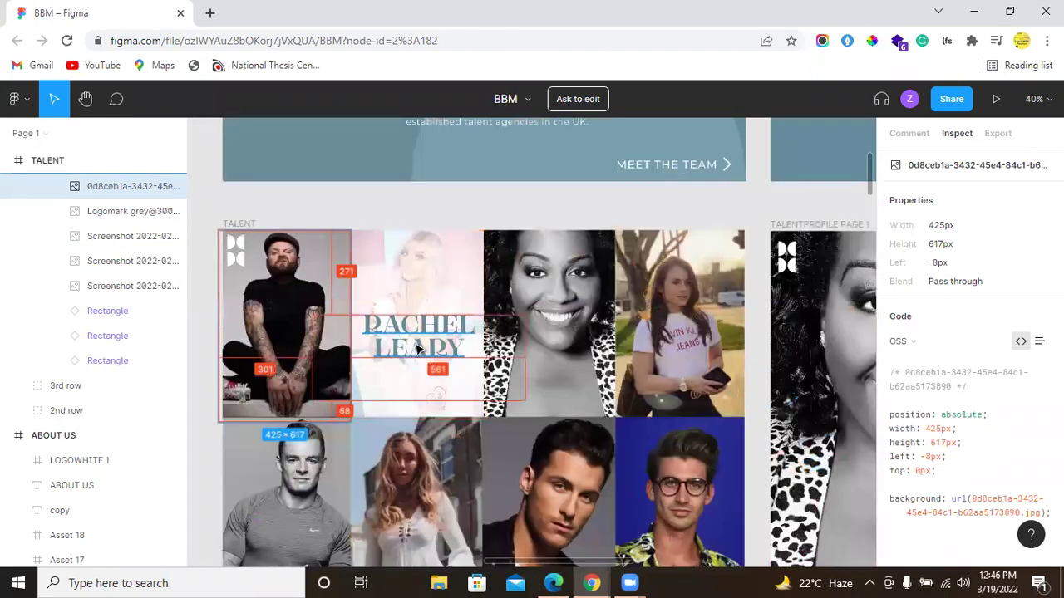
click(515, 320)
click(1028, 335)
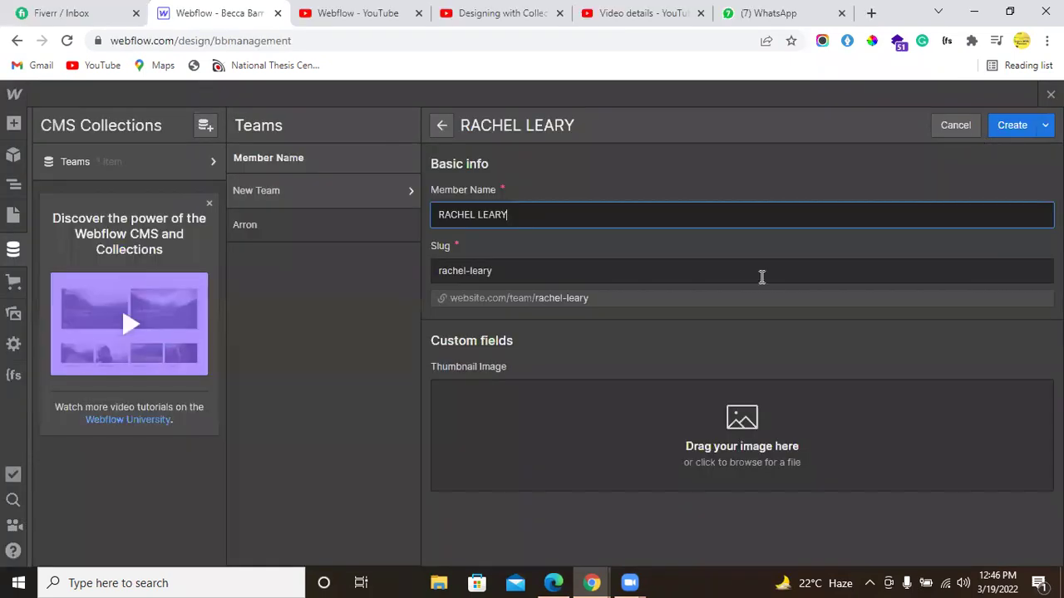
Step: Browse from the Thumbnail Image drop zone into the member's photo folder and pick the last photo
click(607, 433)
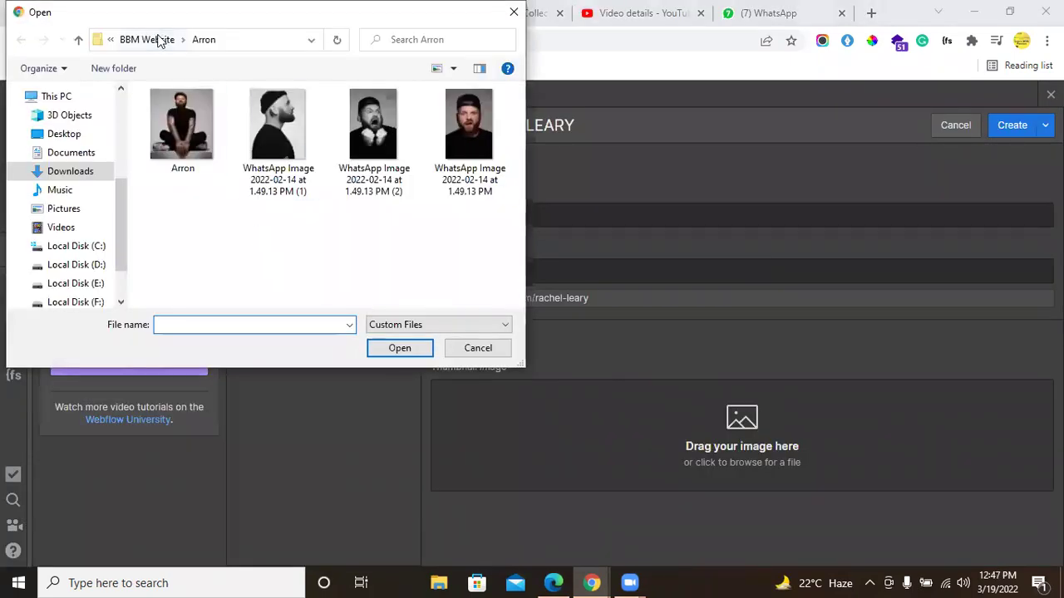
click(159, 39)
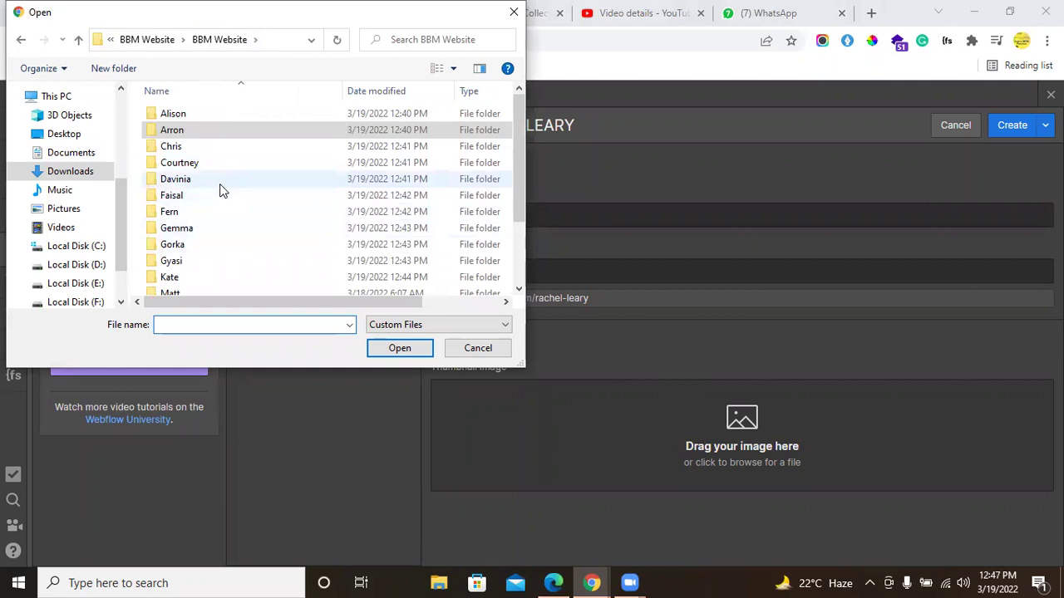
scroll(221, 229, down, 1)
scroll(222, 243, down, 1)
double_click(218, 240)
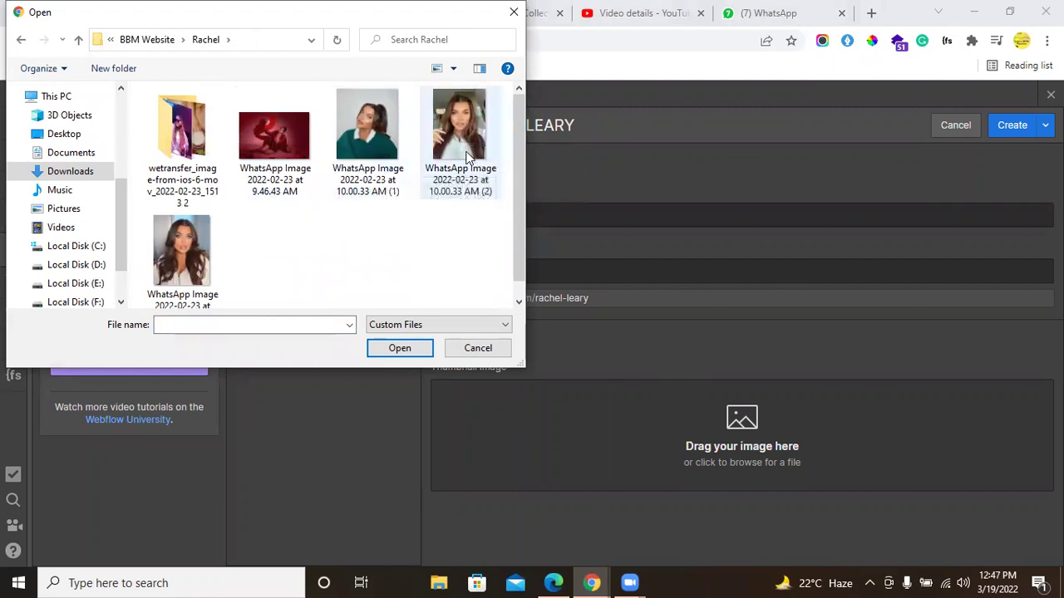
click(198, 254)
Step: Rename the photo file to the member's first name and upload it as the thumbnail
right_click(198, 253)
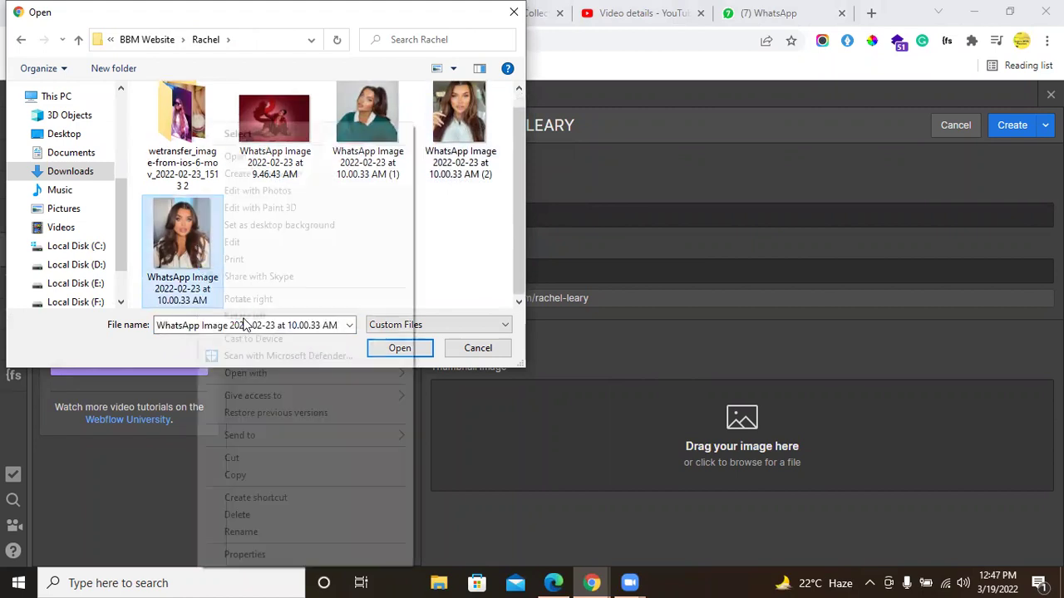
click(262, 531)
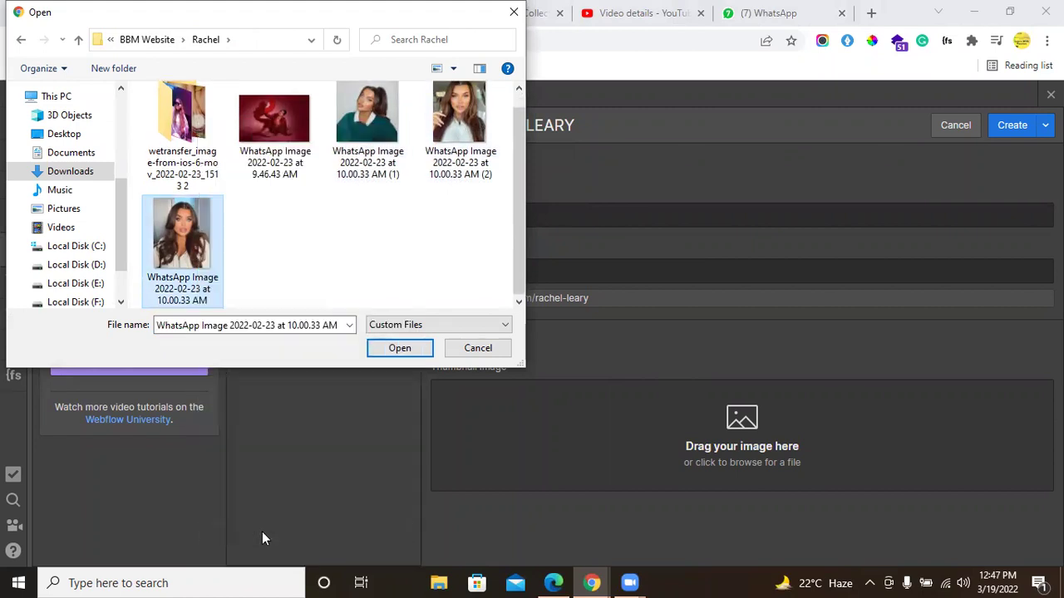
click(296, 262)
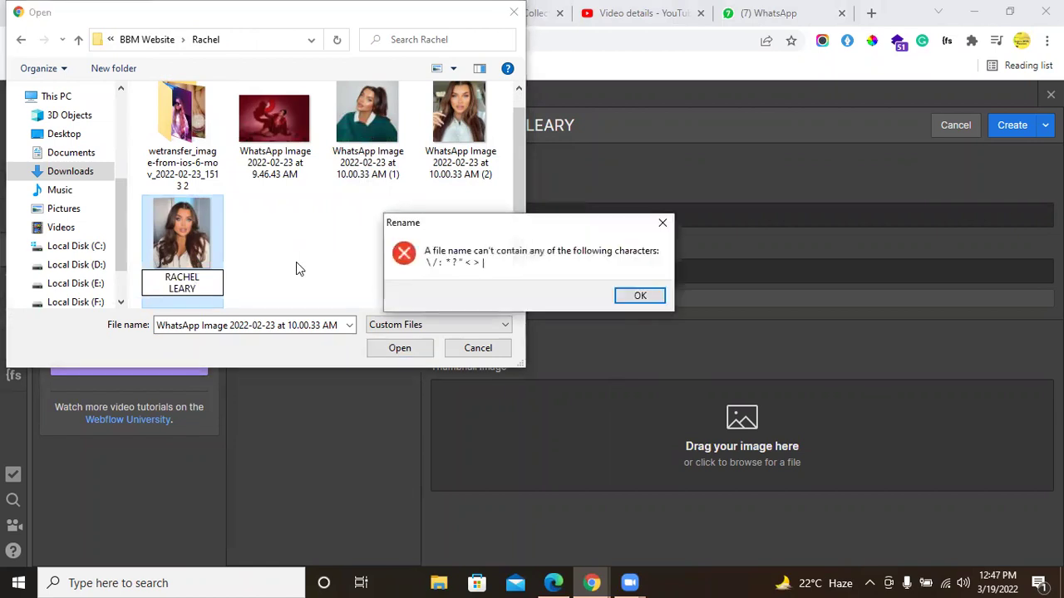
click(636, 298)
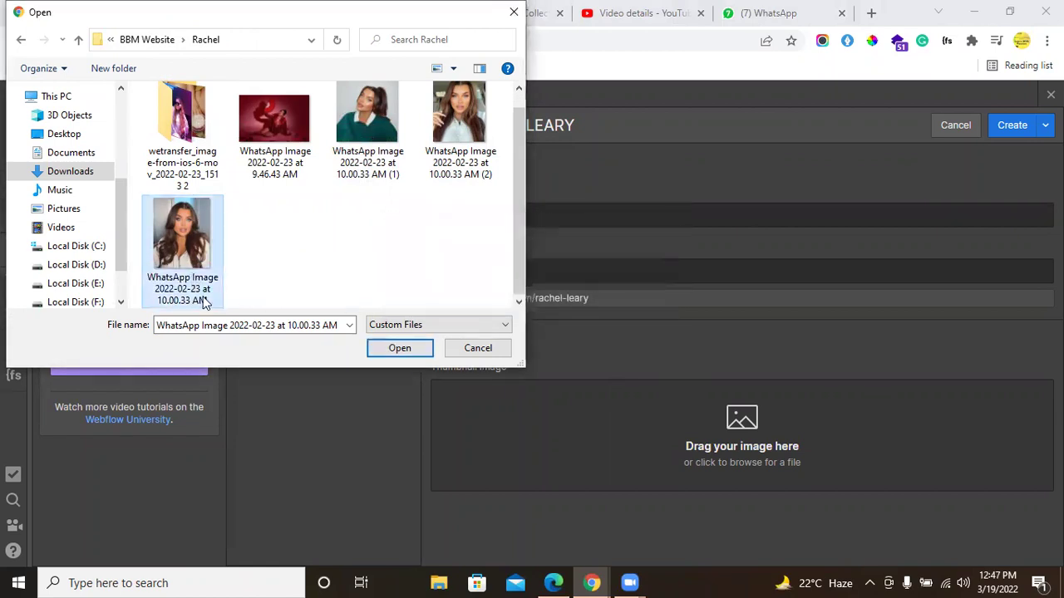
right_click(196, 293)
click(236, 532)
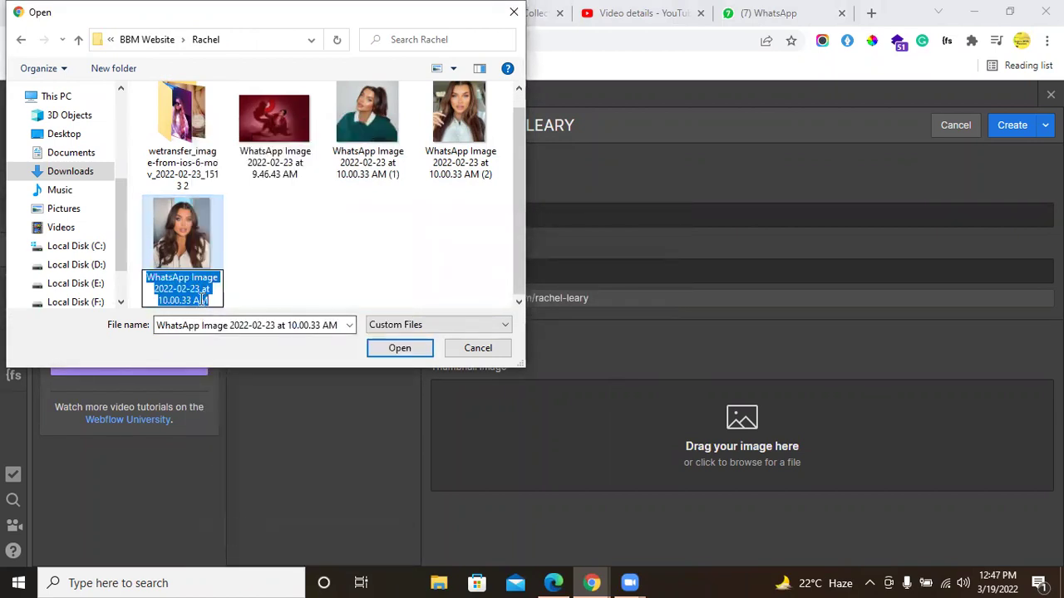
key(ctrl+v)
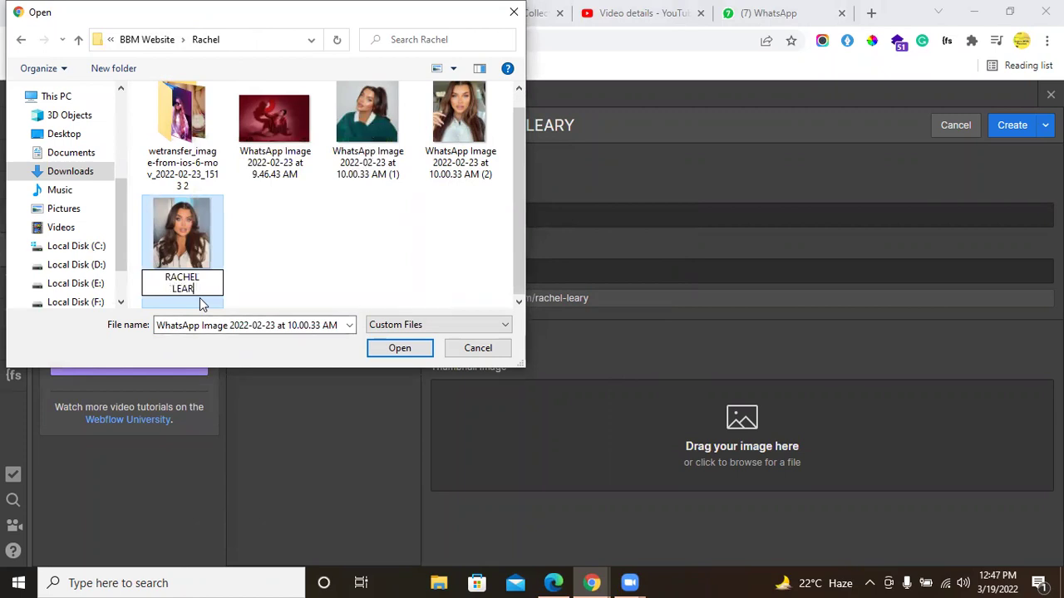
key(BackSpace)
key(BackSpace)
key(Return)
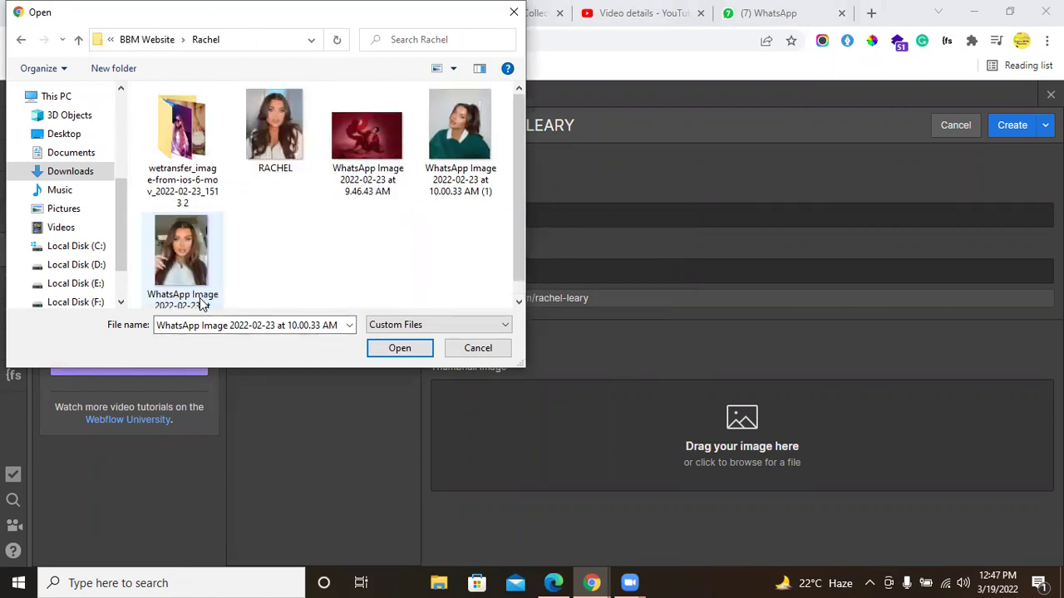
click(291, 150)
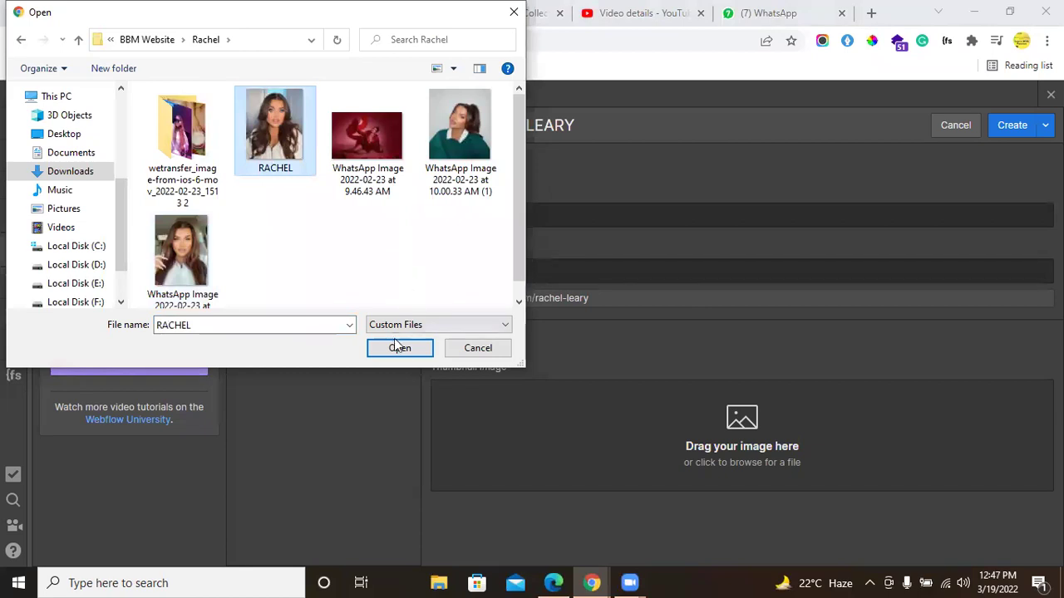
click(400, 347)
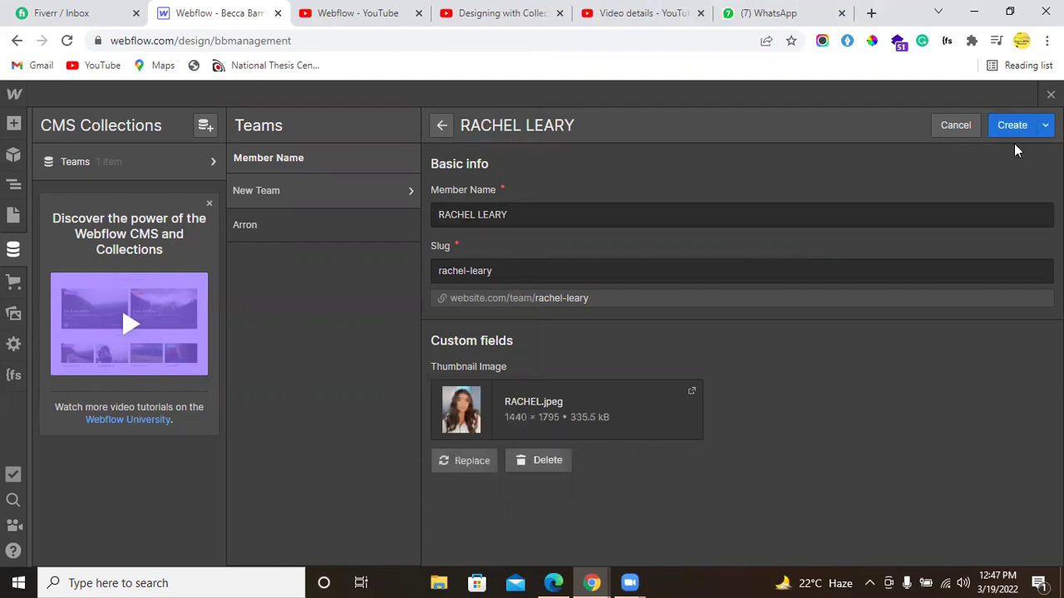
Step: Create the second member item and scroll the Teams list to check it
click(1012, 131)
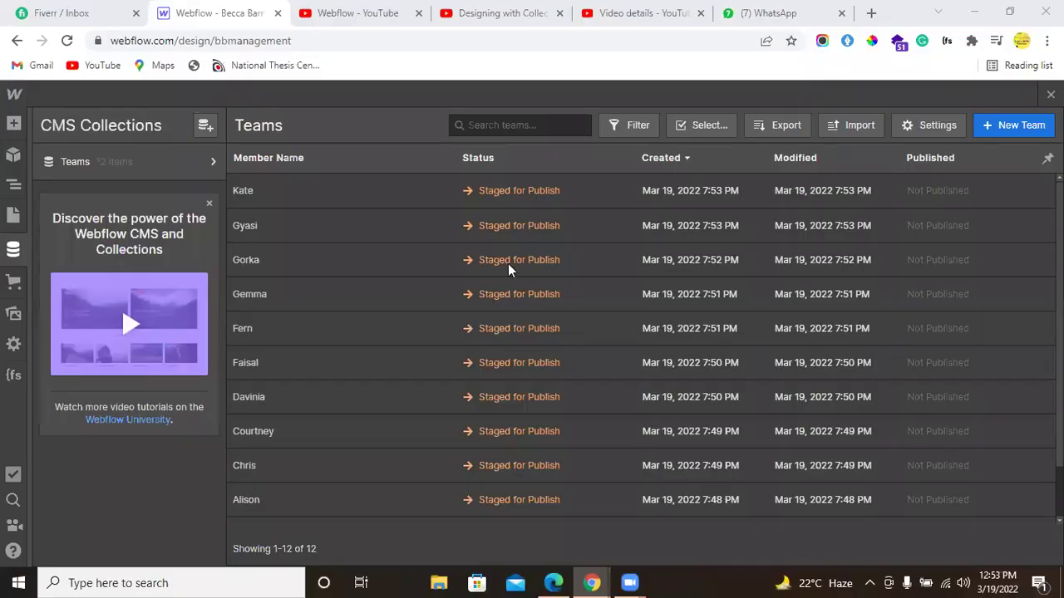
scroll(447, 322, down, 1)
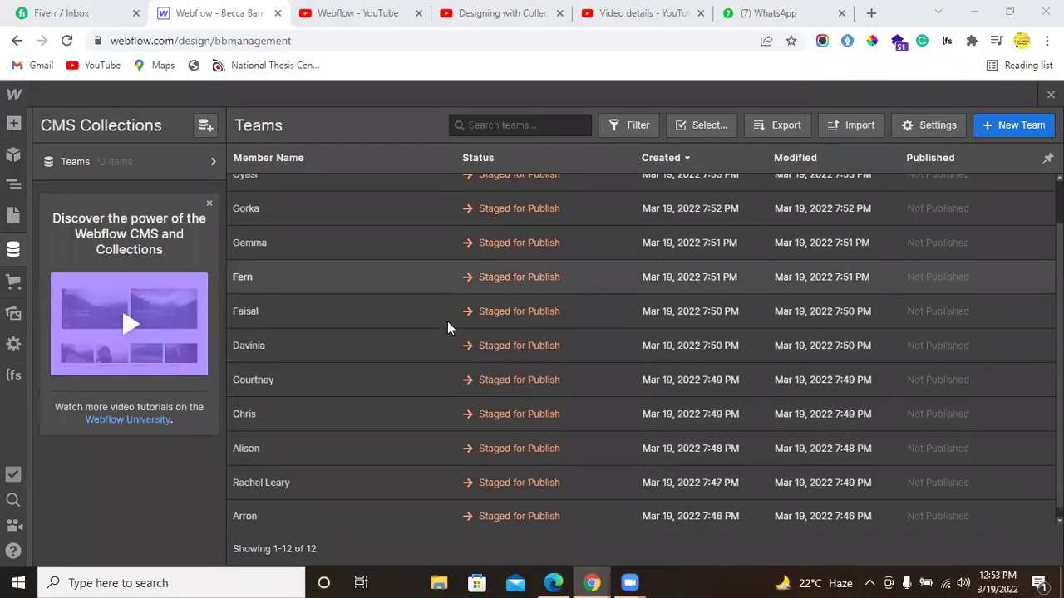
scroll(447, 323, up, 1)
scroll(447, 327, down, 2)
Step: Compare against the Figma design, then review the Teams list showing all 12 members
mouse_move(591, 583)
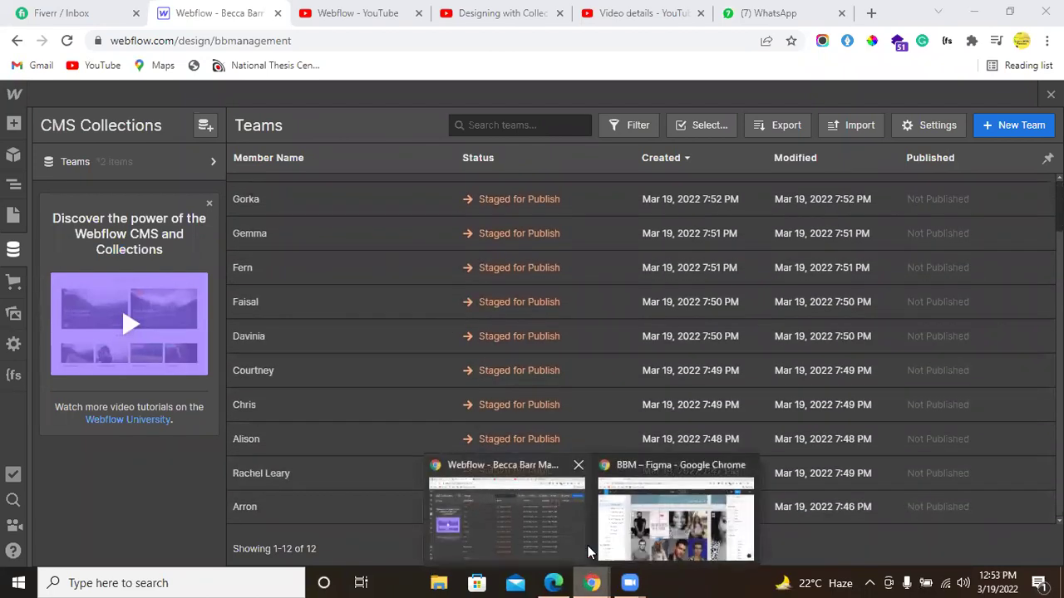
click(675, 519)
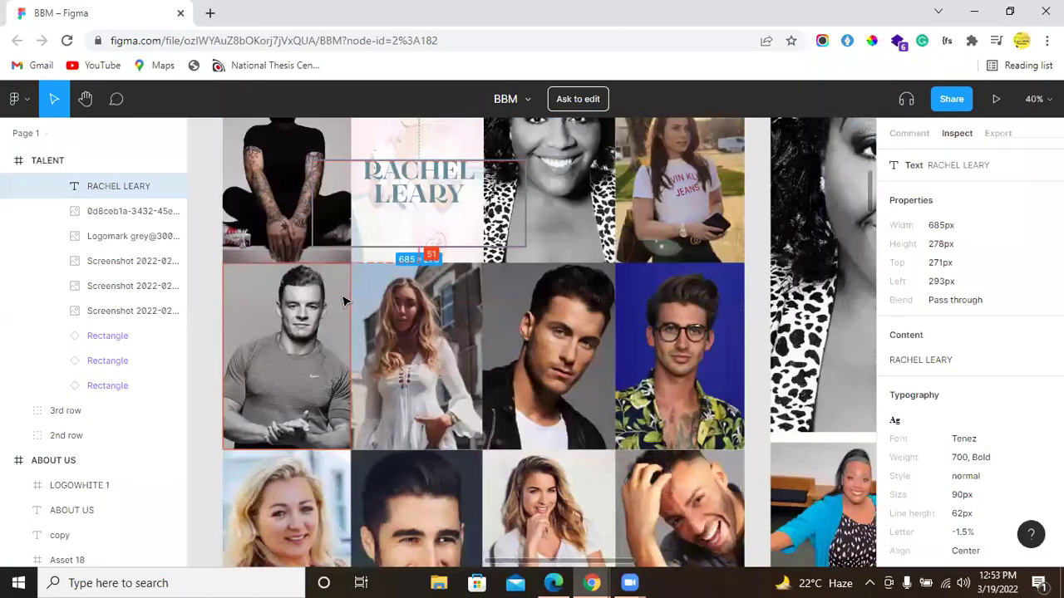
scroll(344, 301, down, 2)
scroll(333, 353, up, 3)
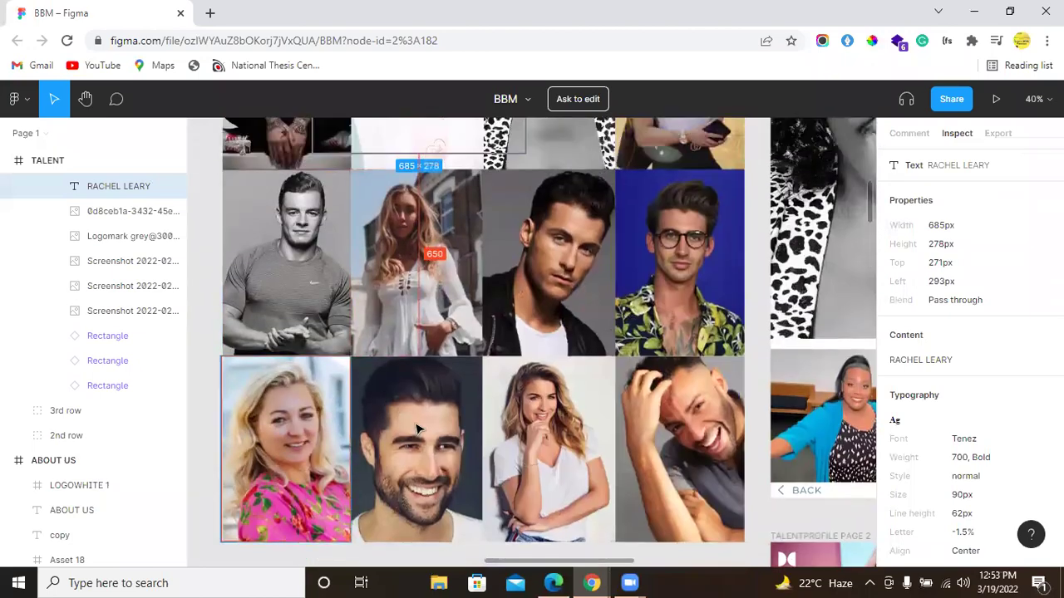
click(590, 583)
click(470, 512)
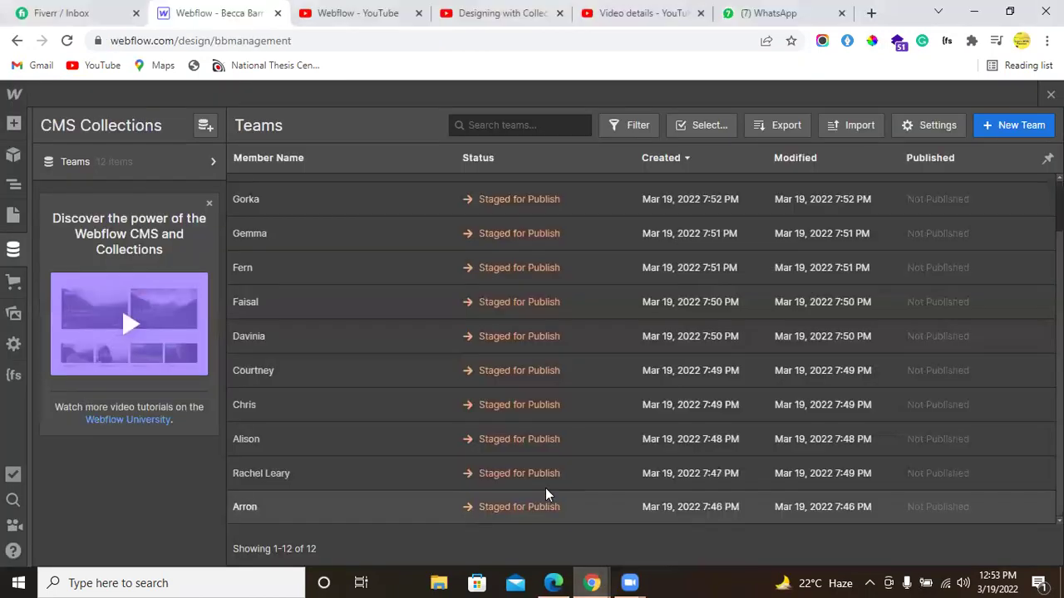
scroll(377, 372, up, 2)
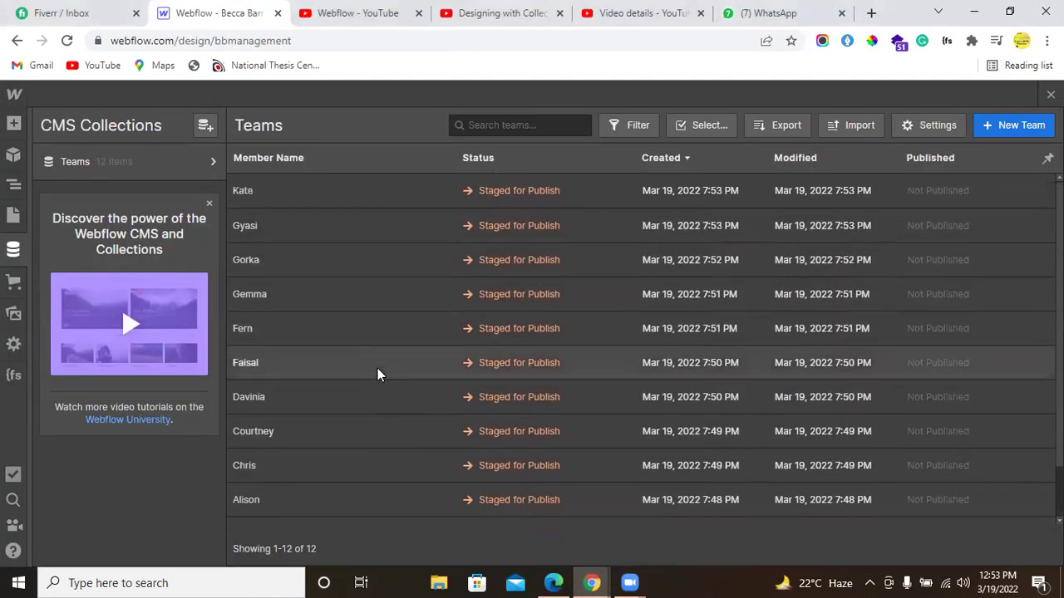
scroll(377, 368, down, 1)
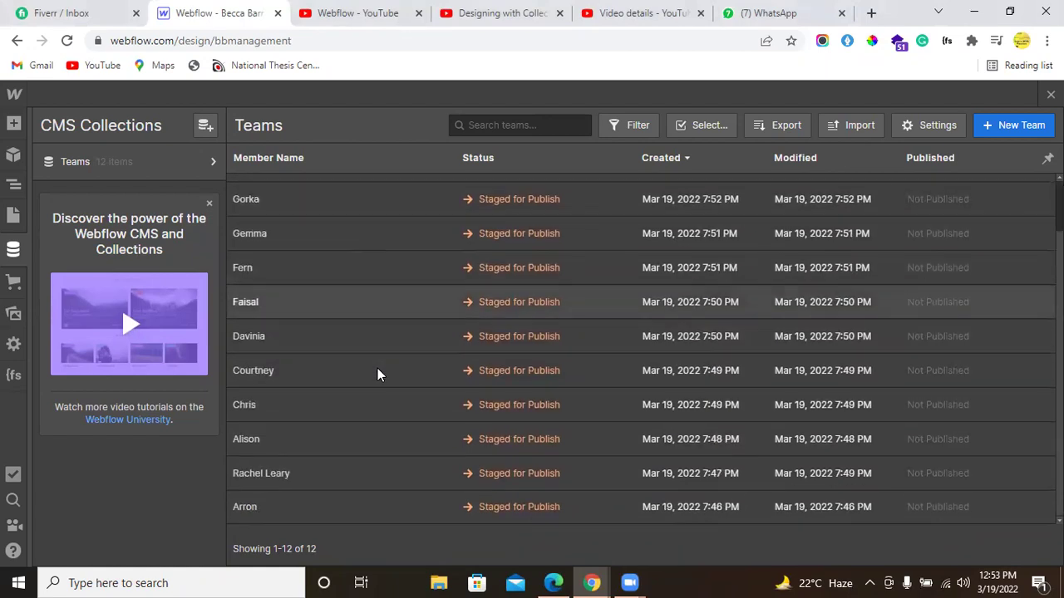
scroll(377, 368, up, 1)
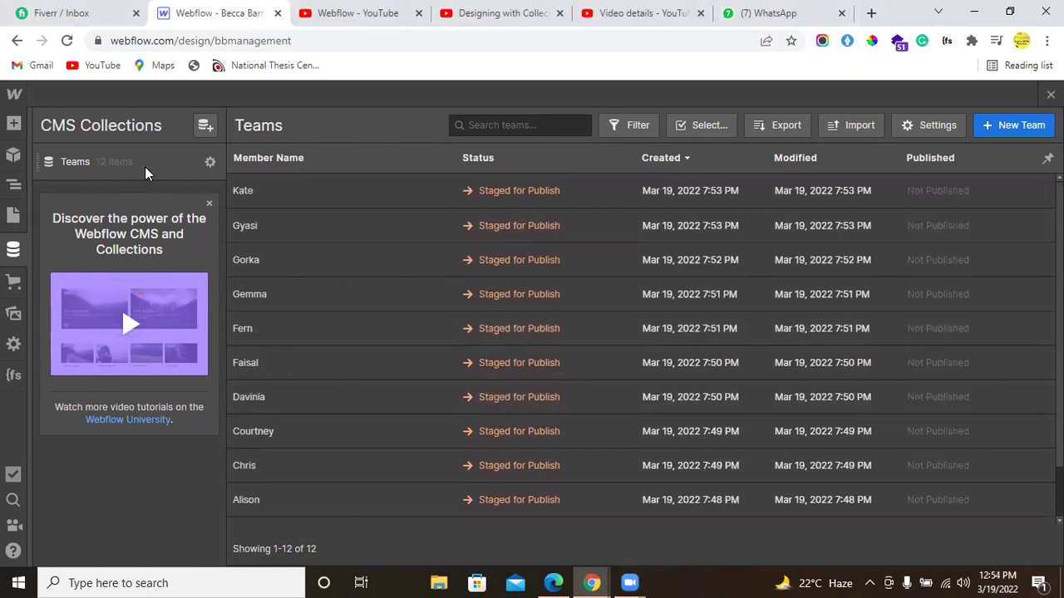
Step: Insert a Collection List into team_component and set its source to the Teams collection
click(10, 249)
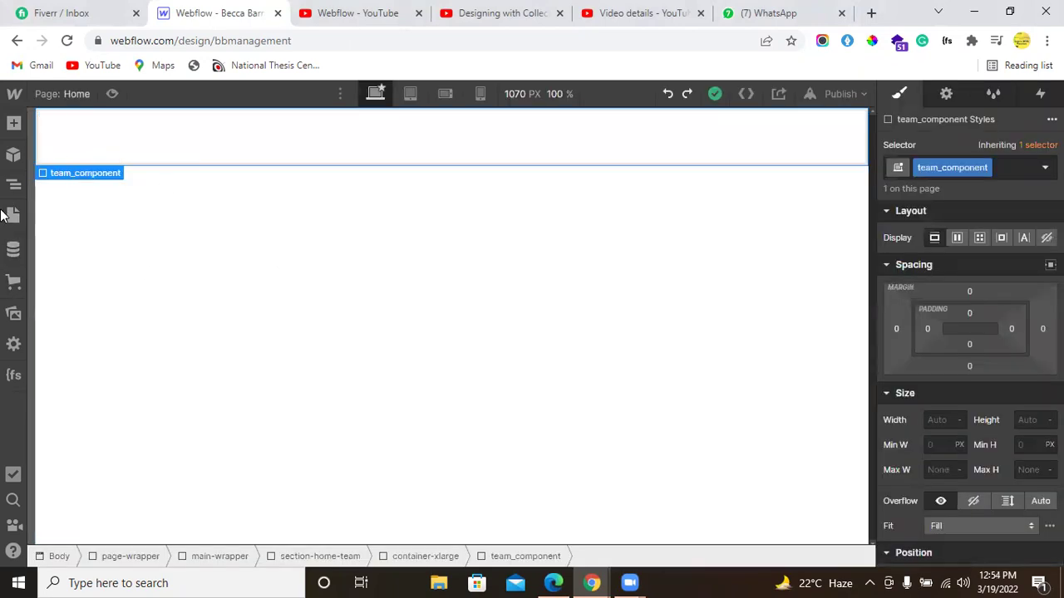
click(14, 123)
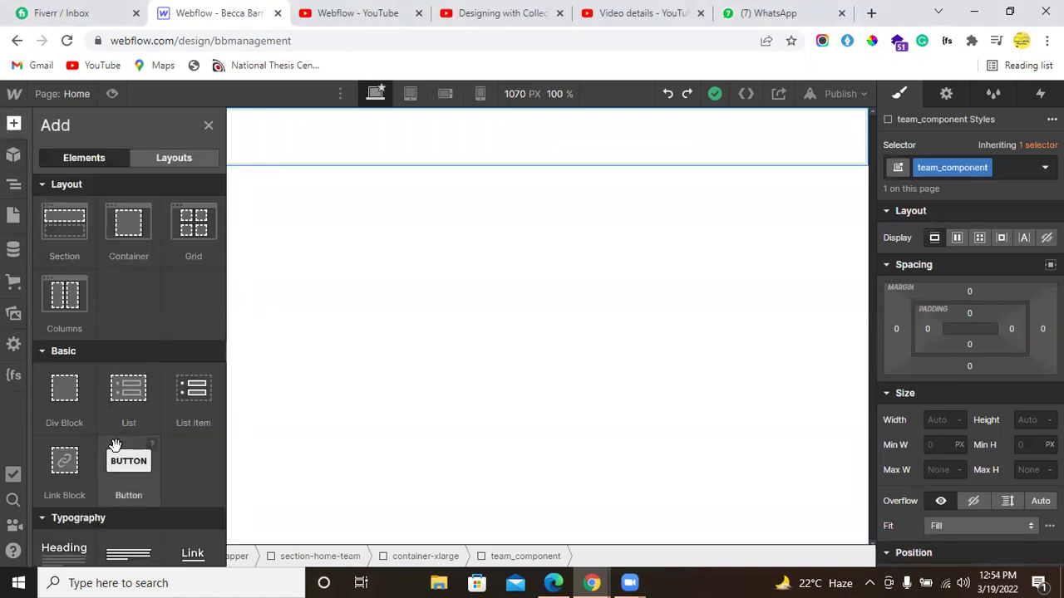
scroll(115, 447, down, 6)
scroll(71, 353, up, 3)
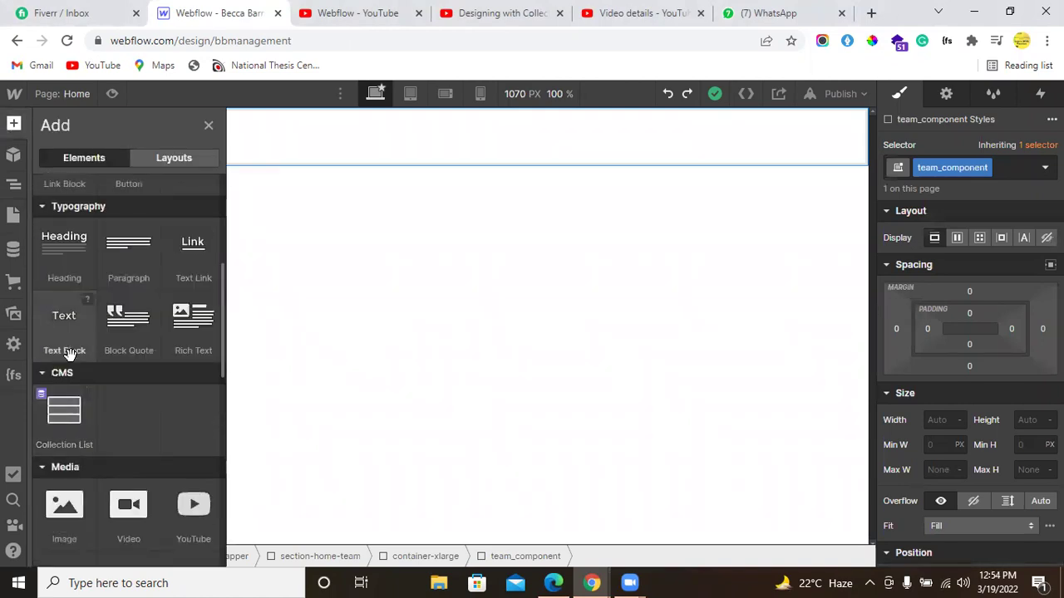
click(77, 425)
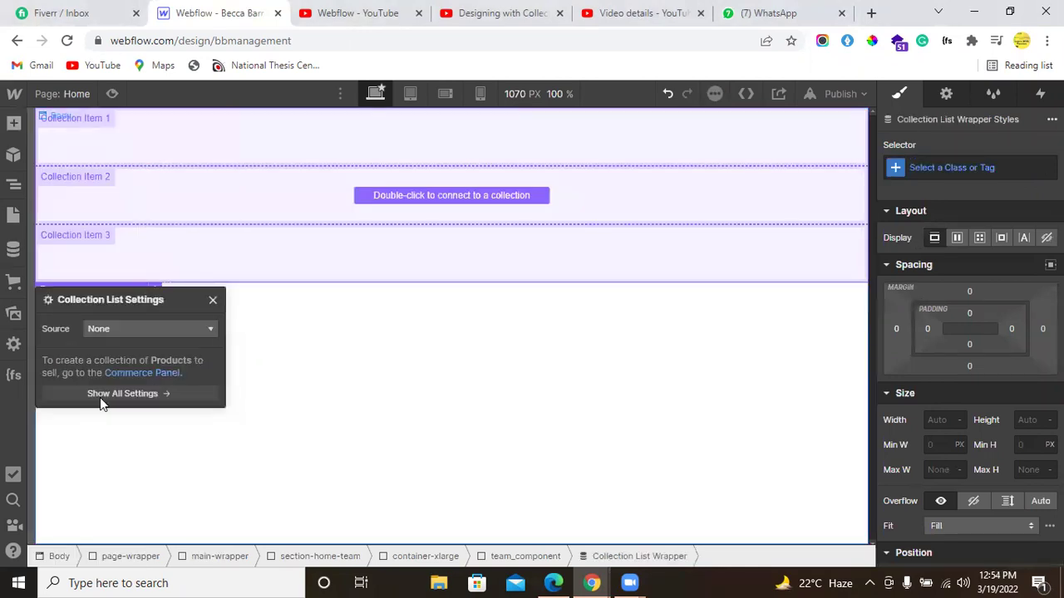
click(151, 328)
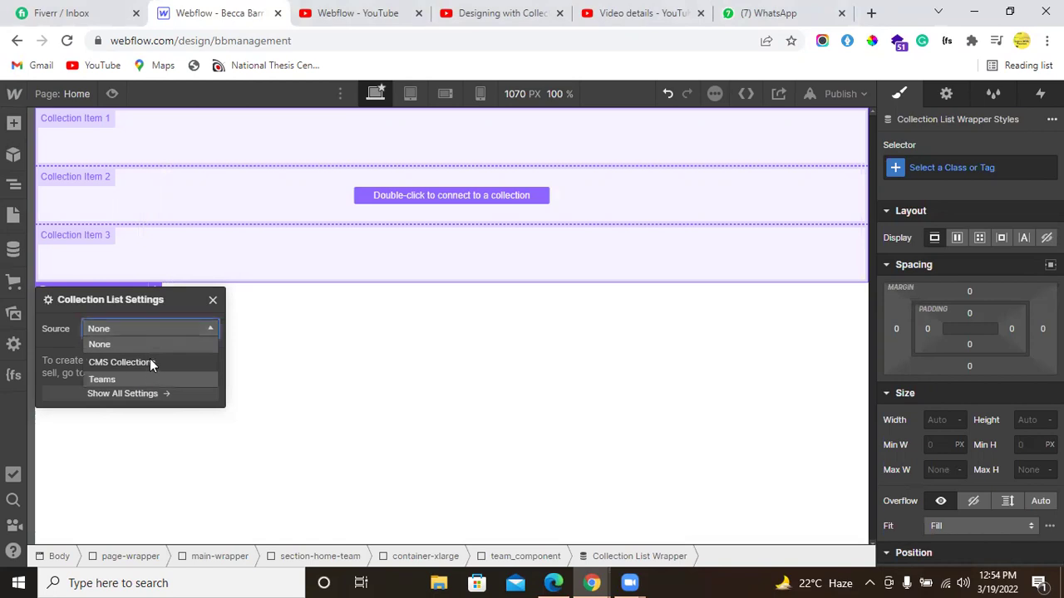
click(148, 381)
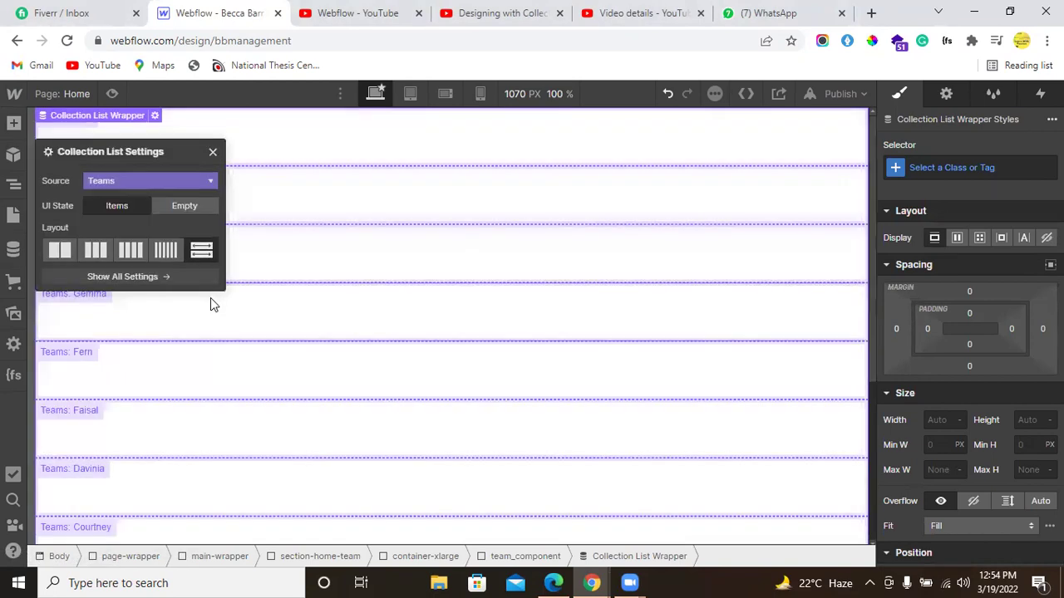
click(212, 150)
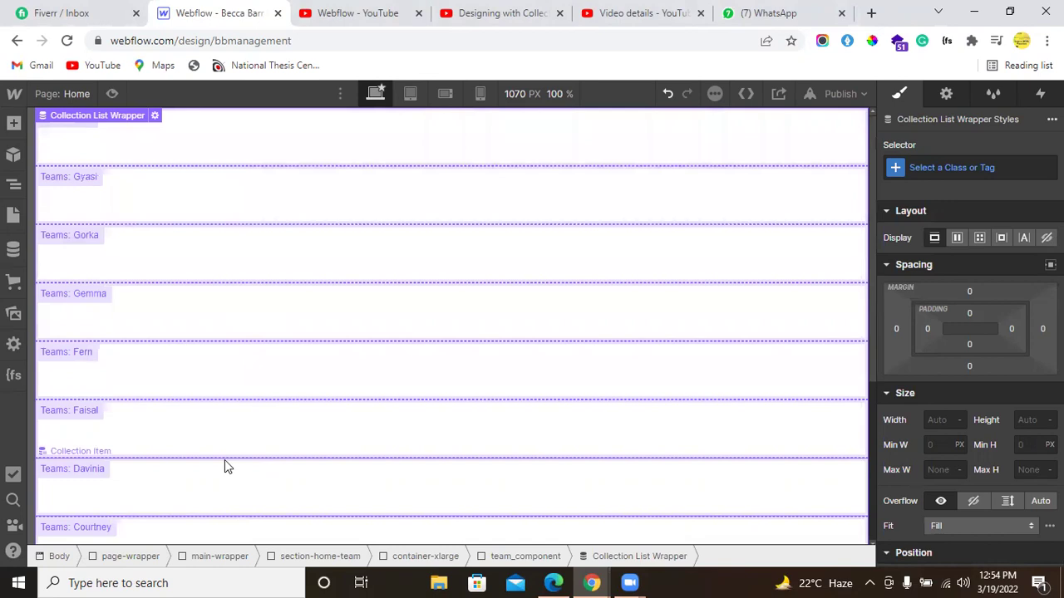
scroll(215, 443, down, 4)
scroll(214, 443, up, 4)
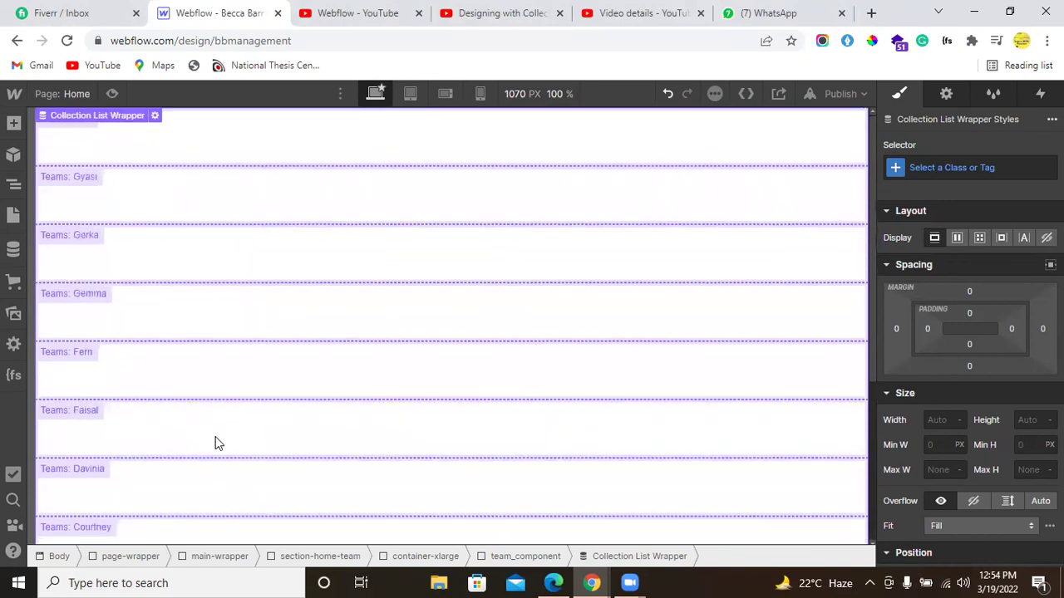
Step: Give the Collection List the new class team-collection-list
click(13, 185)
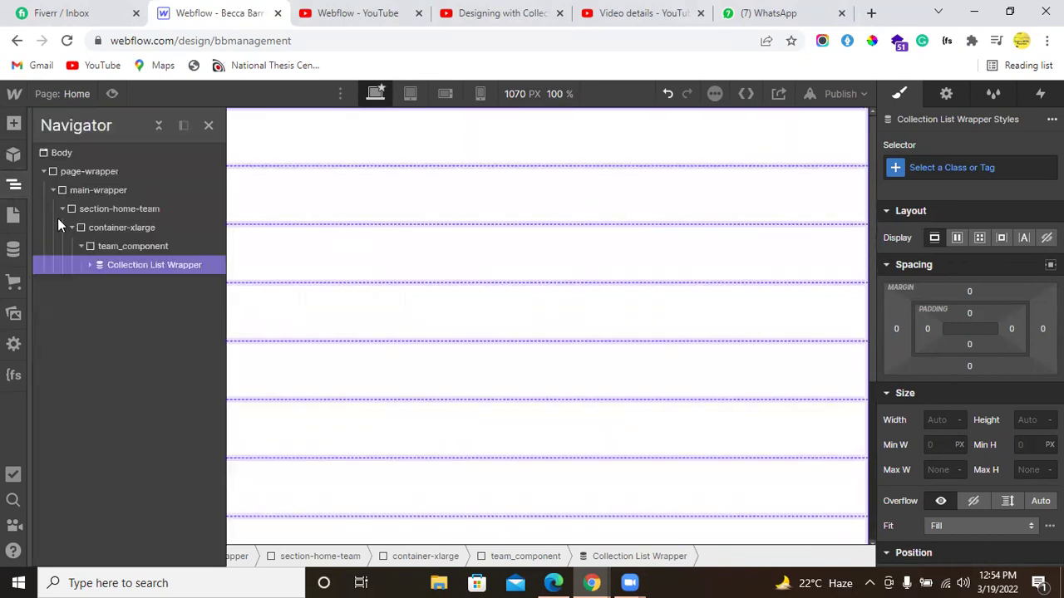
click(90, 266)
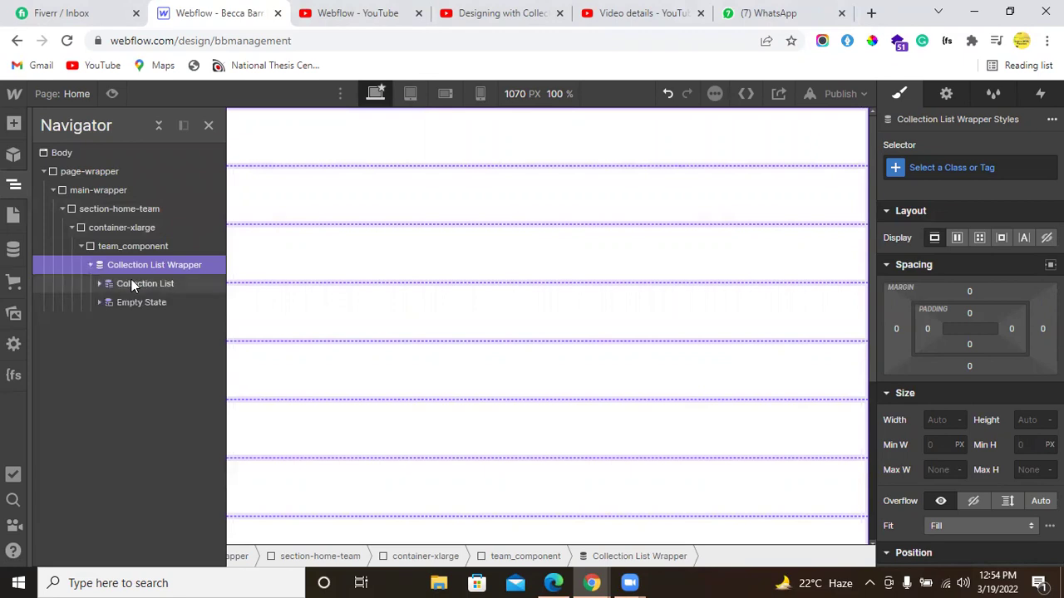
click(133, 282)
click(960, 166)
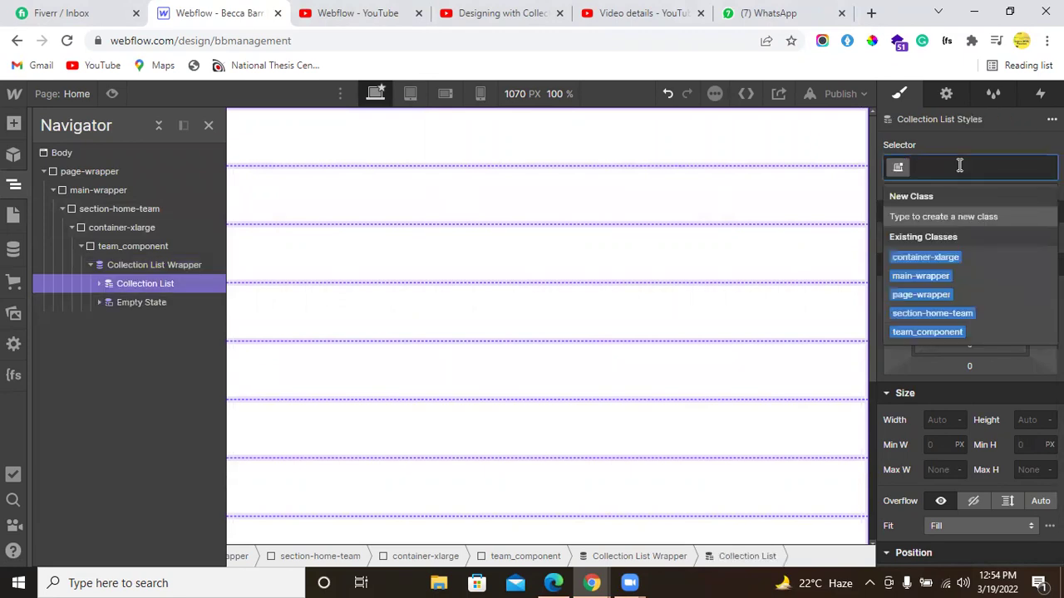
text(team)
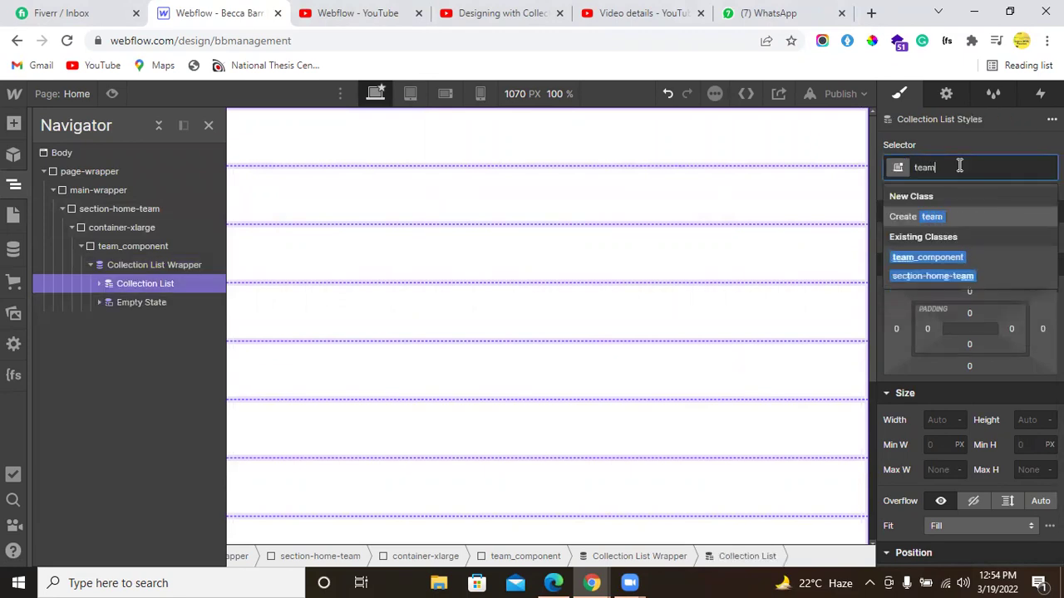
text(-collection-list)
key(Return)
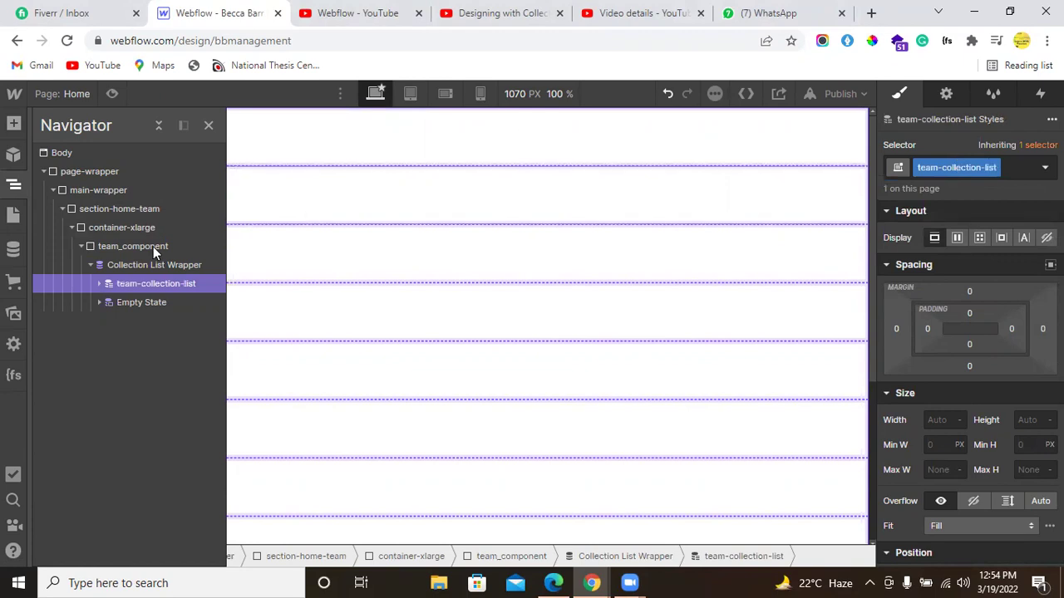
Step: Give the Collection Item the new class team-collection-item
click(99, 283)
click(690, 235)
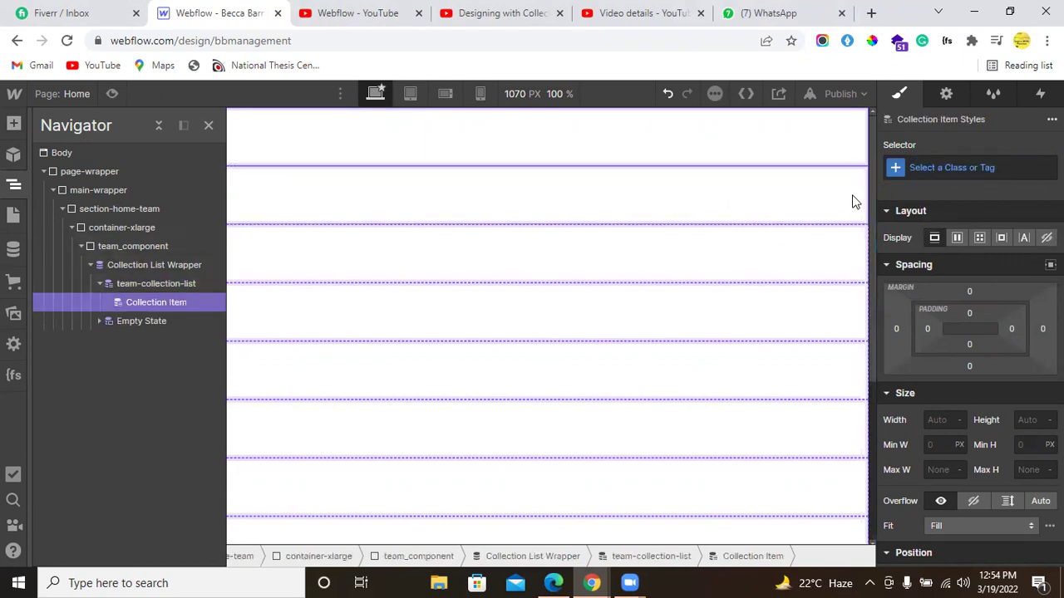
click(930, 168)
text(team)
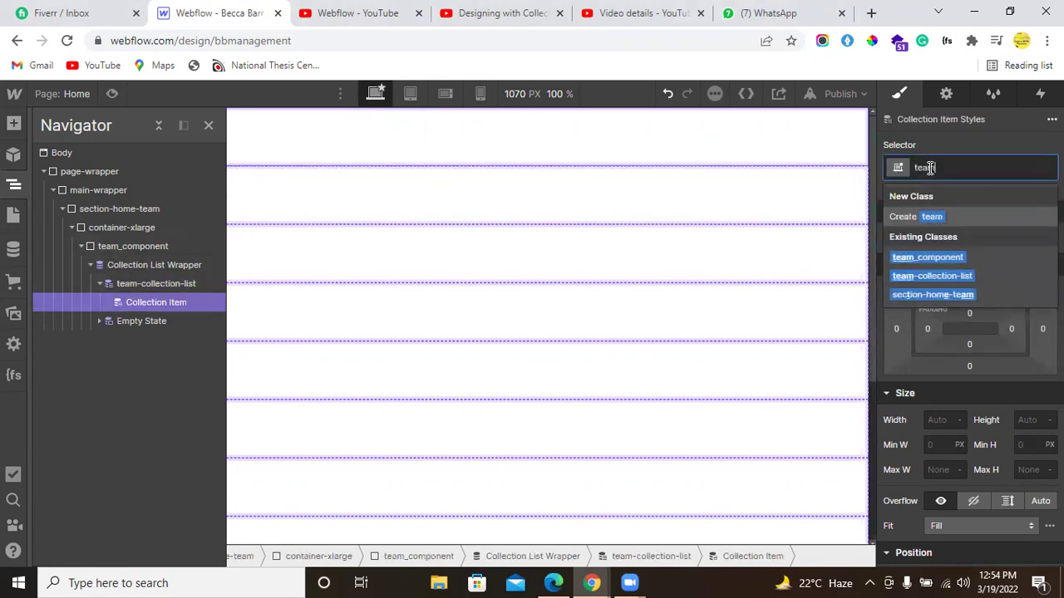
text(-collec)
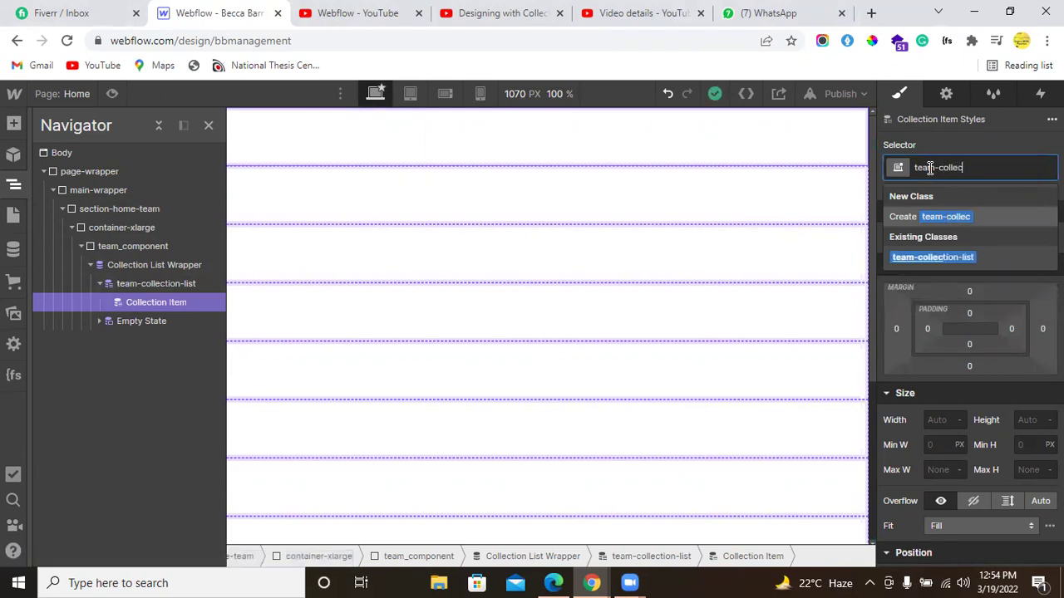
text(tion-*)
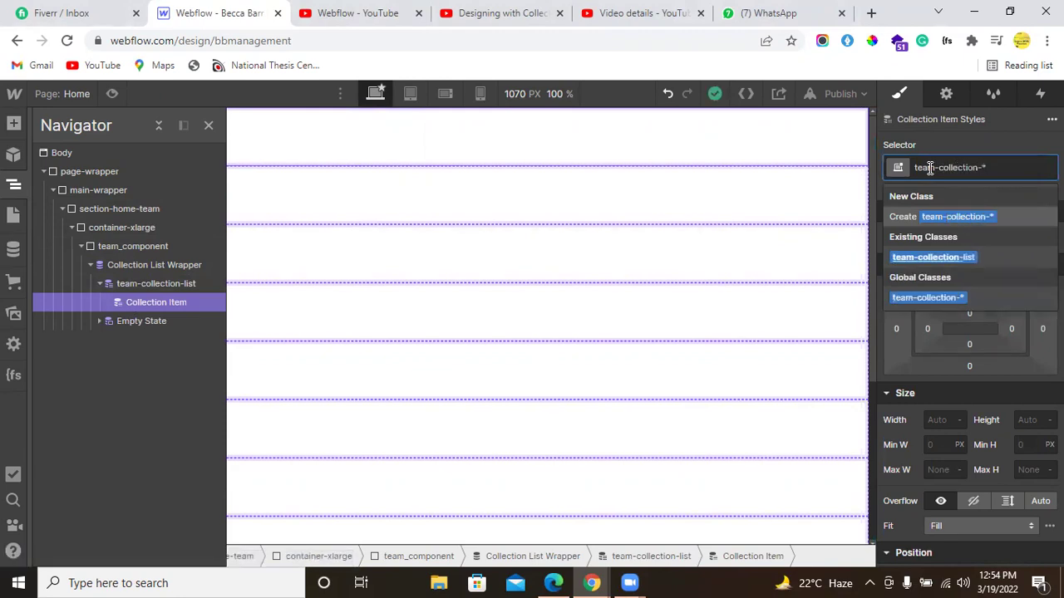
key(BackSpace)
text(item)
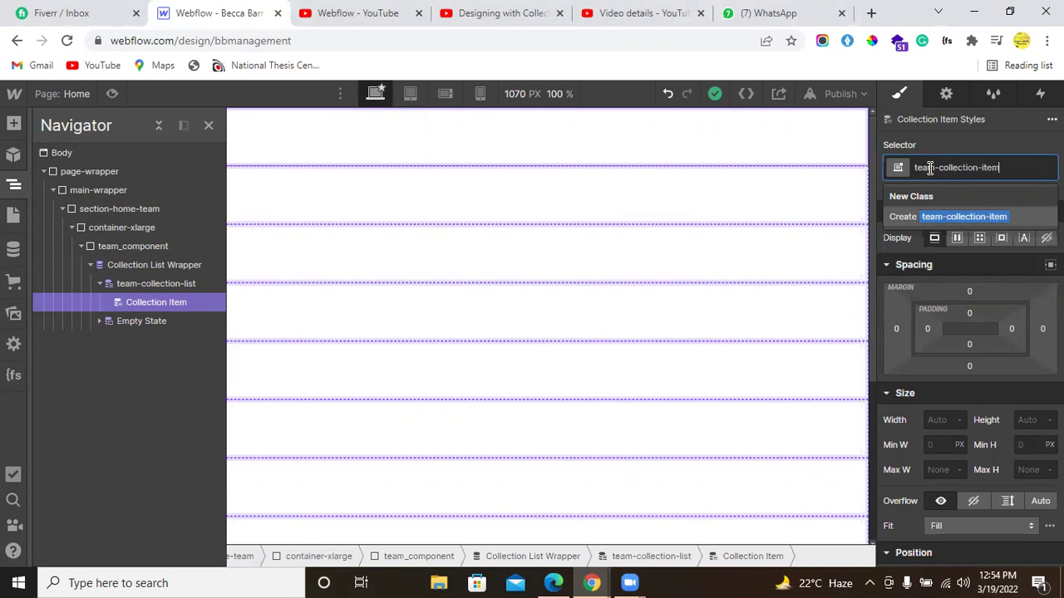
key(Return)
Step: Add a Div Block inside the Collection Item and give it the class team-item
click(13, 123)
click(63, 392)
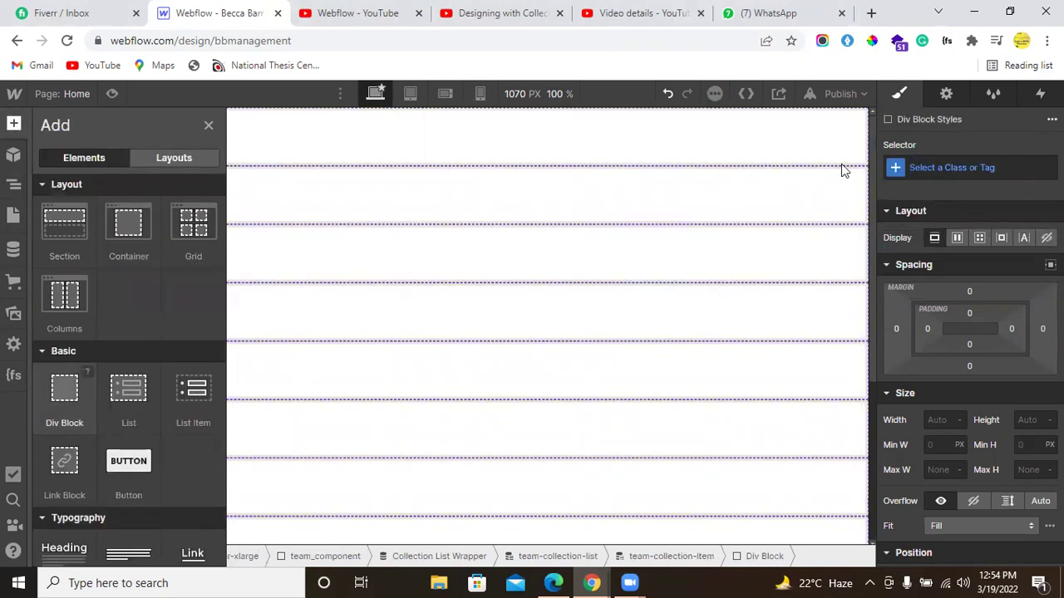
click(930, 169)
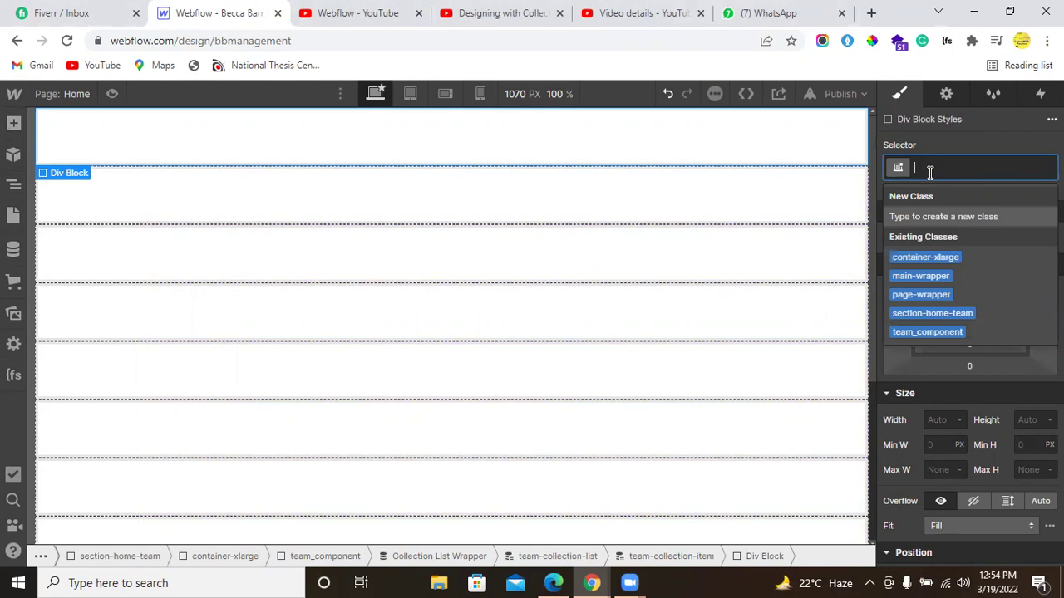
text(team-i)
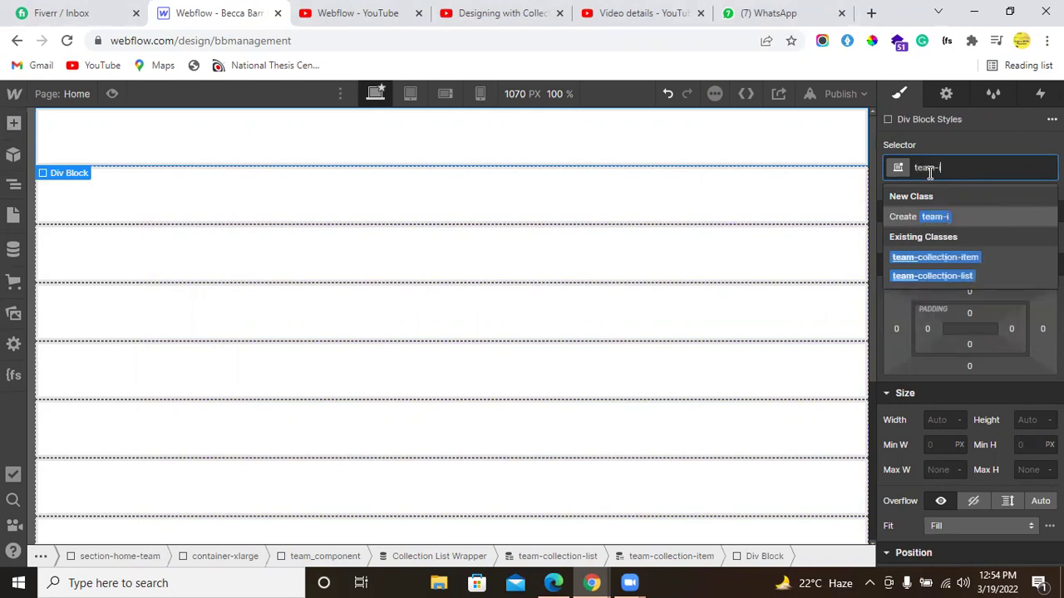
text(tem)
key(Return)
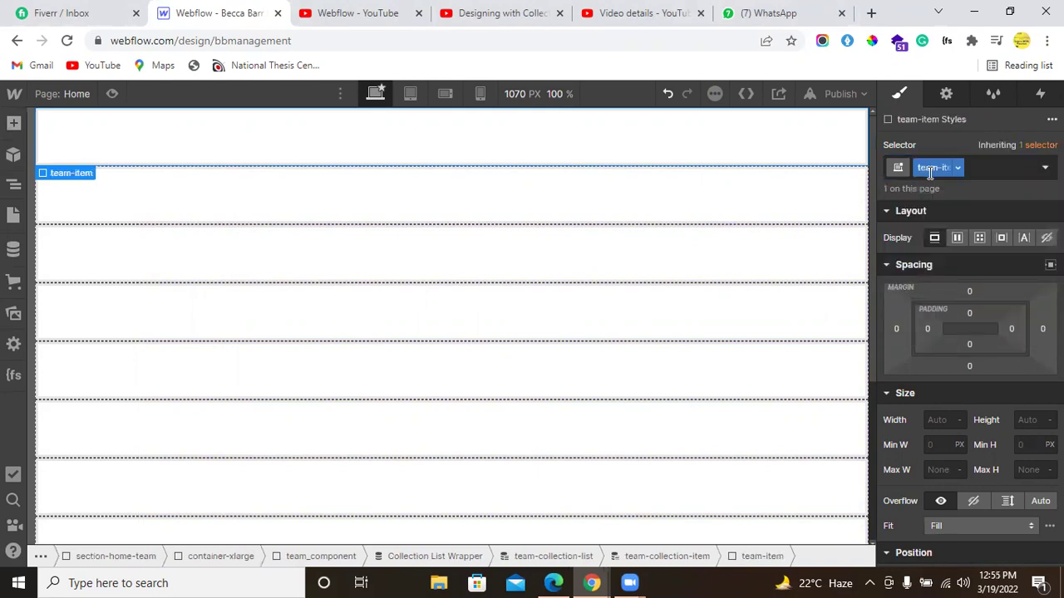
Step: Check the Figma member grid, then add and discard an extra inner div in team-item
click(7, 123)
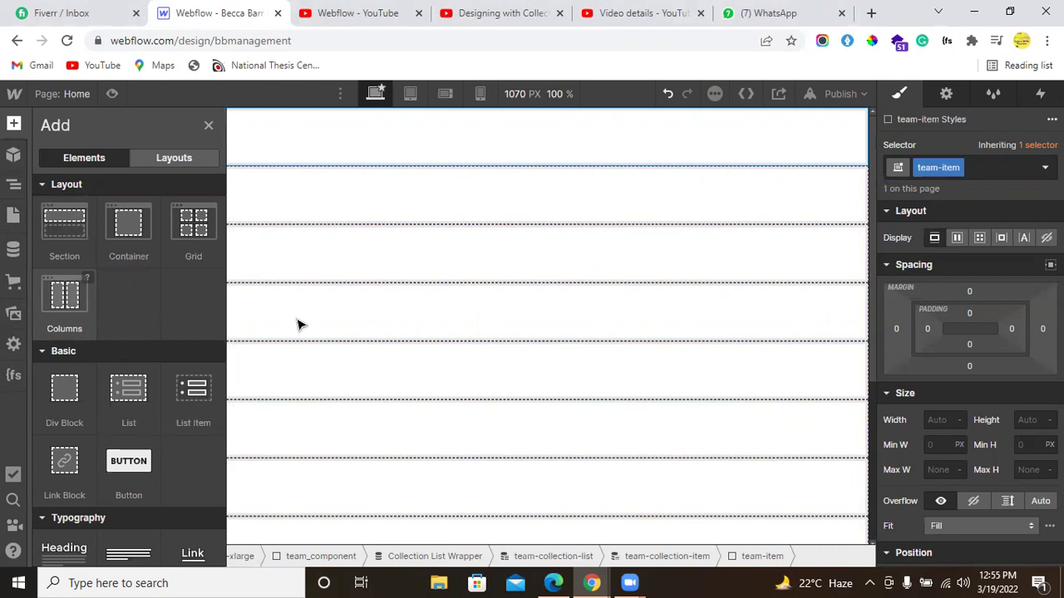
key(alt+Tab)
scroll(274, 274, up, 3)
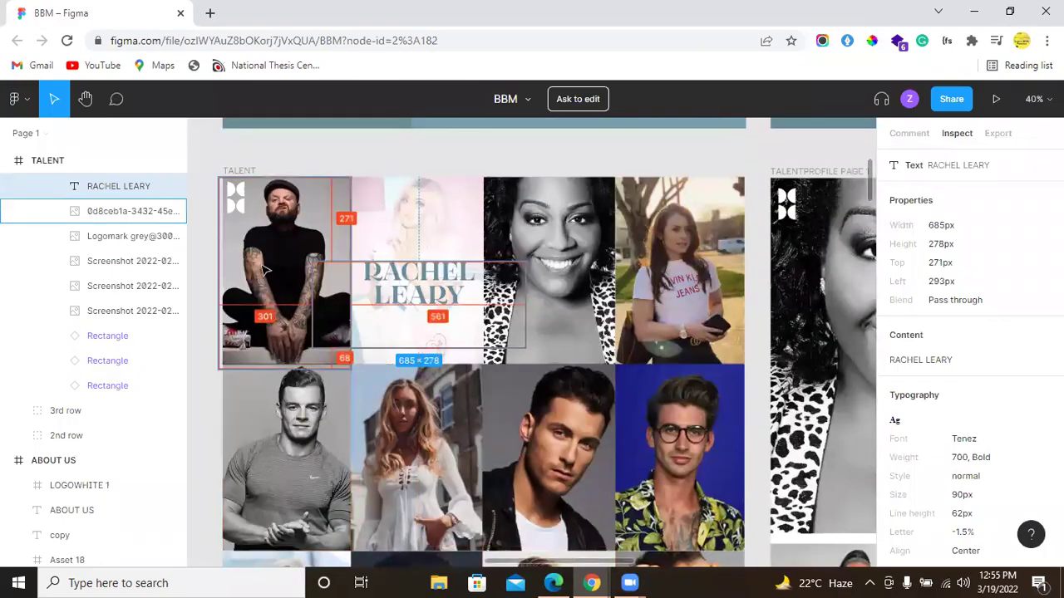
key(alt+Tab)
scroll(66, 333, down, 1)
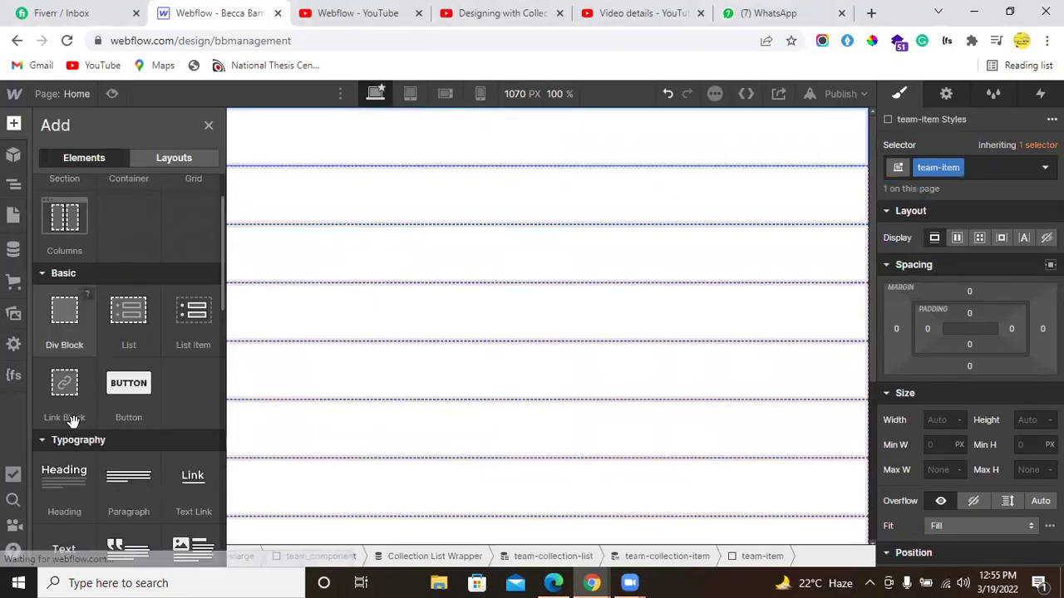
click(66, 327)
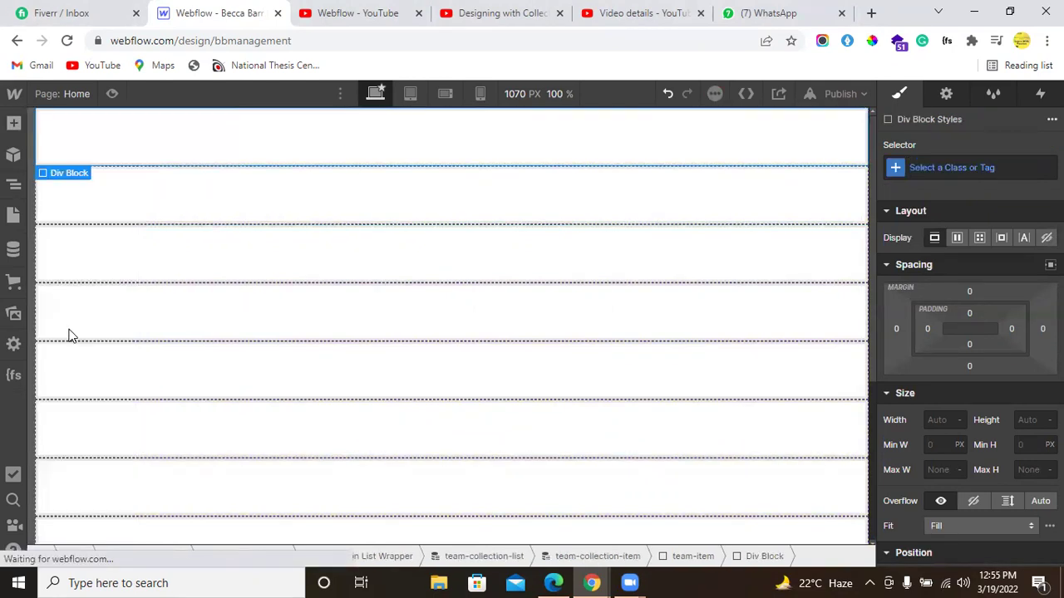
click(985, 169)
text(Thu)
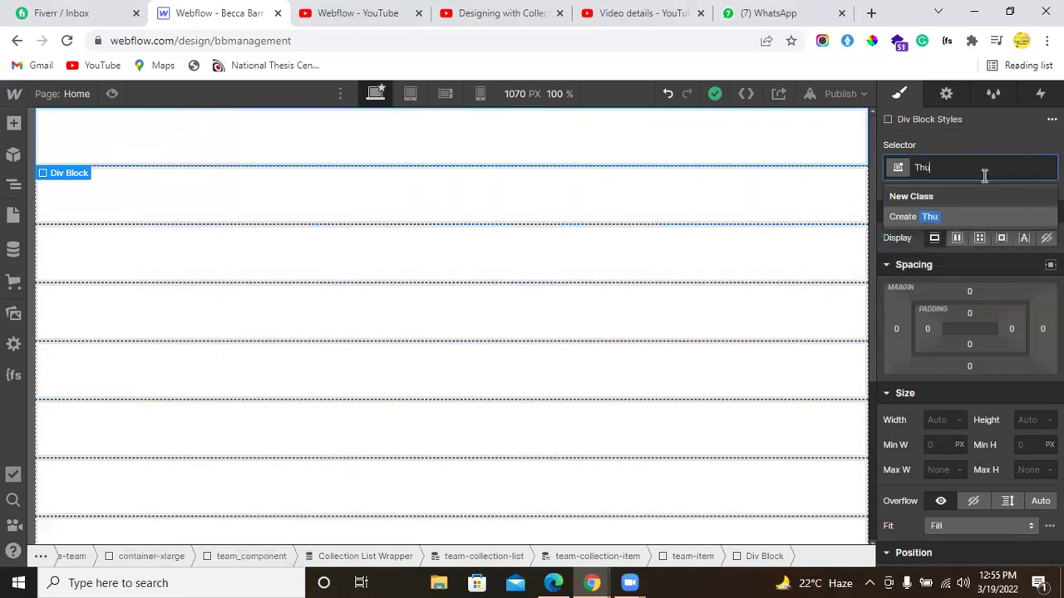
text(mbnail-image)
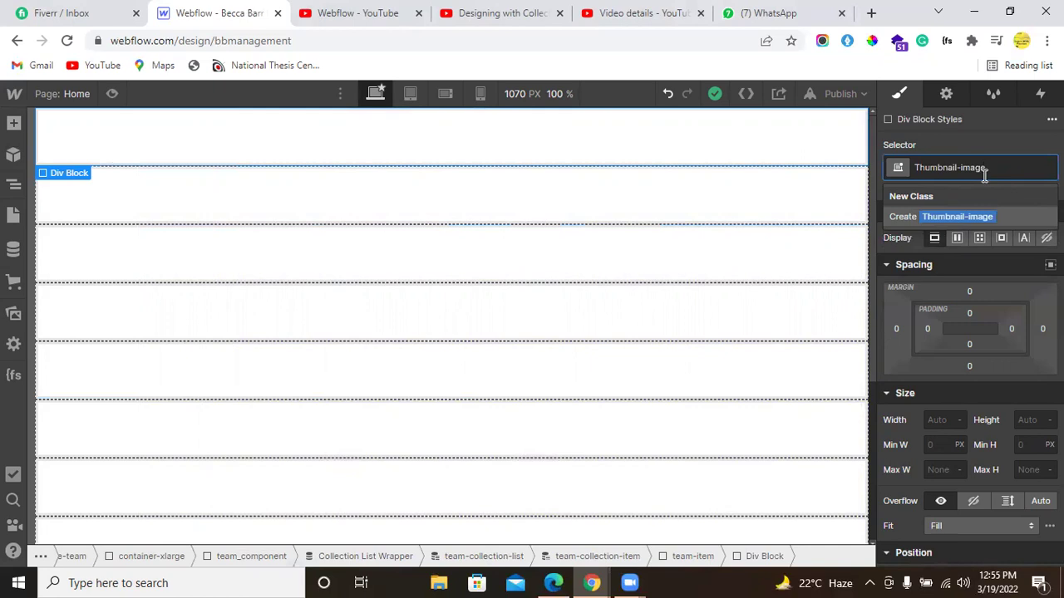
key(BackSpace)
key(BackSpace)
key(BackSpace)
key(BackSpace)
key(BackSpace)
key(BackSpace)
key(BackSpace)
key(BackSpace)
key(BackSpace)
key(BackSpace)
key(BackSpace)
key(BackSpace)
key(BackSpace)
key(BackSpace)
key(BackSpace)
key(Escape)
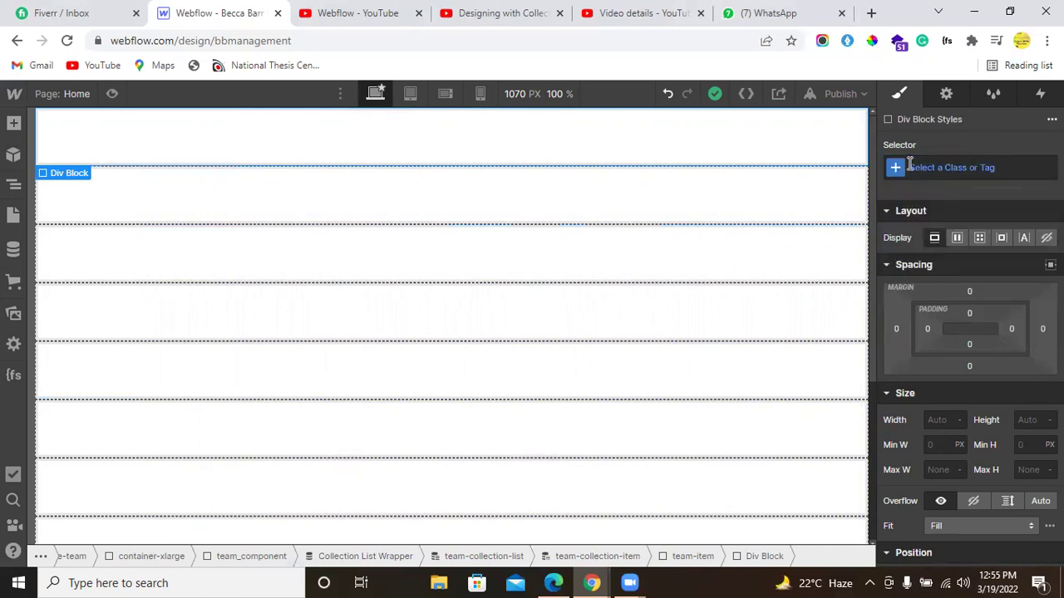
key(Escape)
click(32, 166)
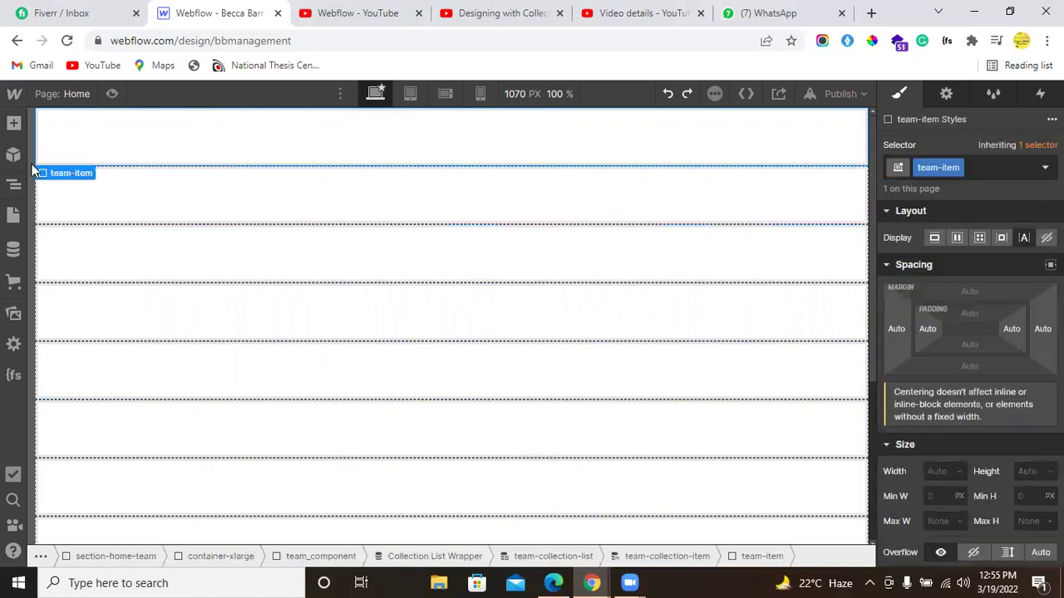
Step: Add an Image inside team-item with the new class thumbnail-image
click(13, 123)
scroll(94, 349, down, 4)
scroll(94, 349, down, 3)
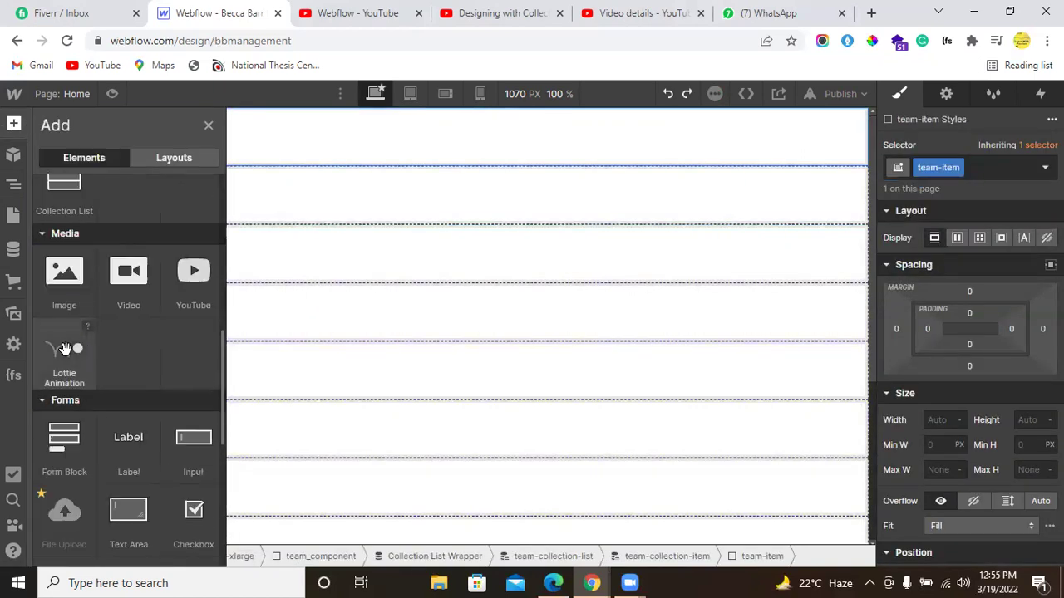
click(88, 290)
click(944, 168)
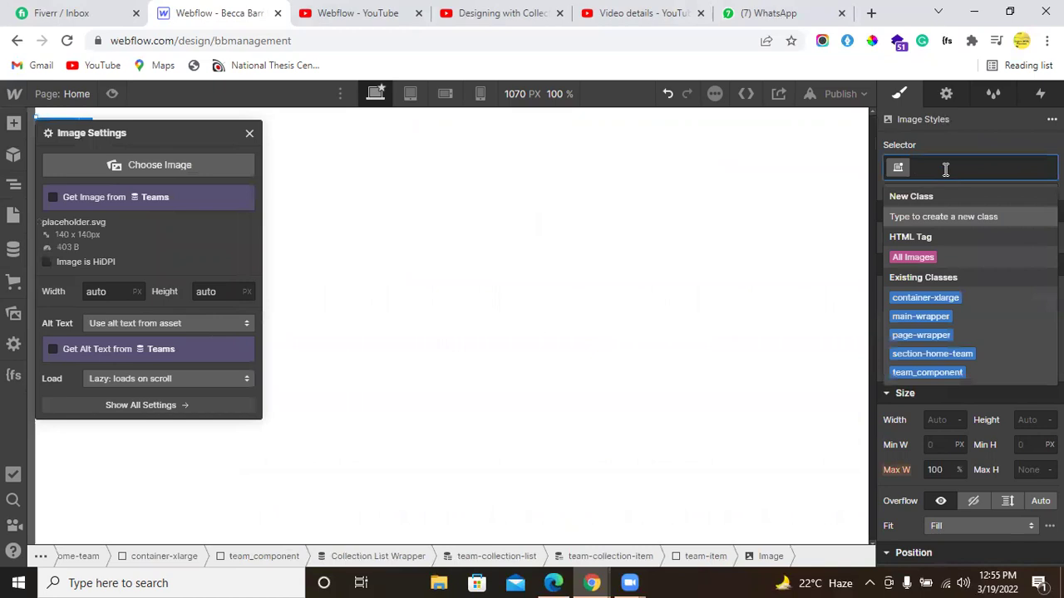
text(thumbnail-image)
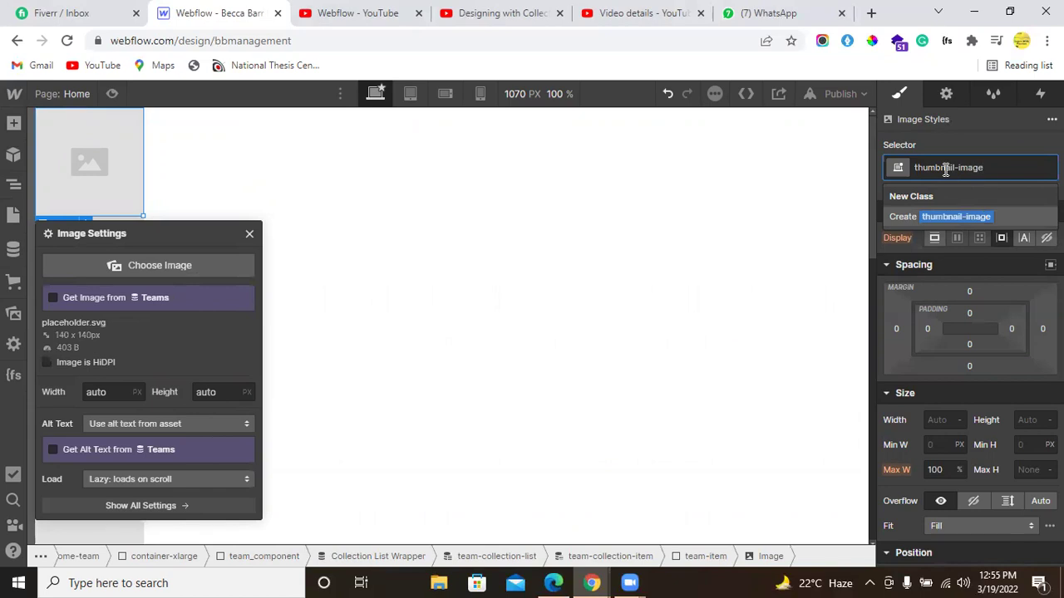
key(Return)
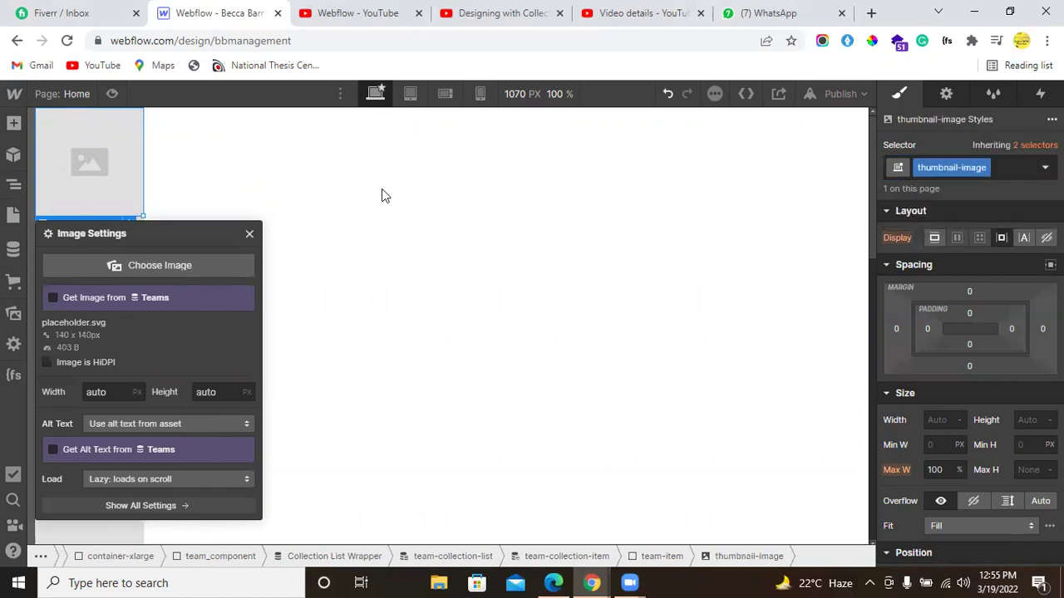
Step: Bind the image to the Teams Thumbnail Image field so member portraits appear
click(87, 316)
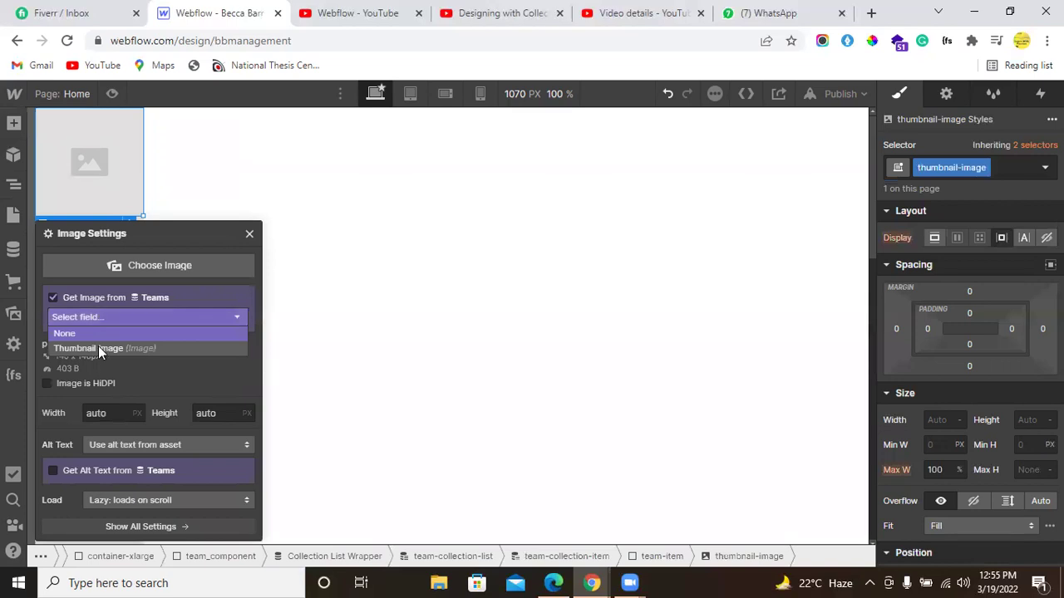
click(99, 348)
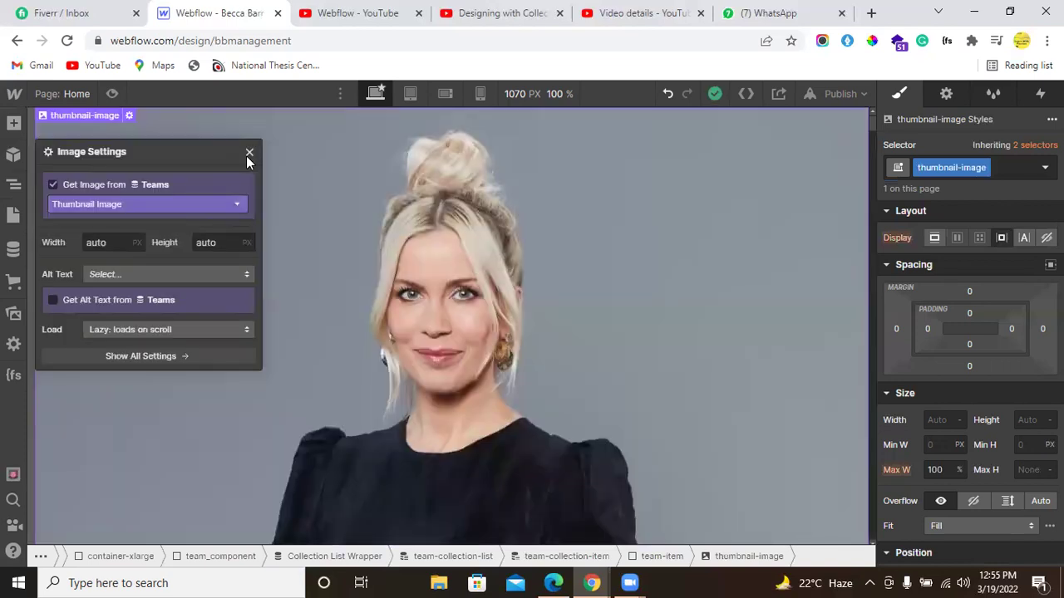
click(249, 156)
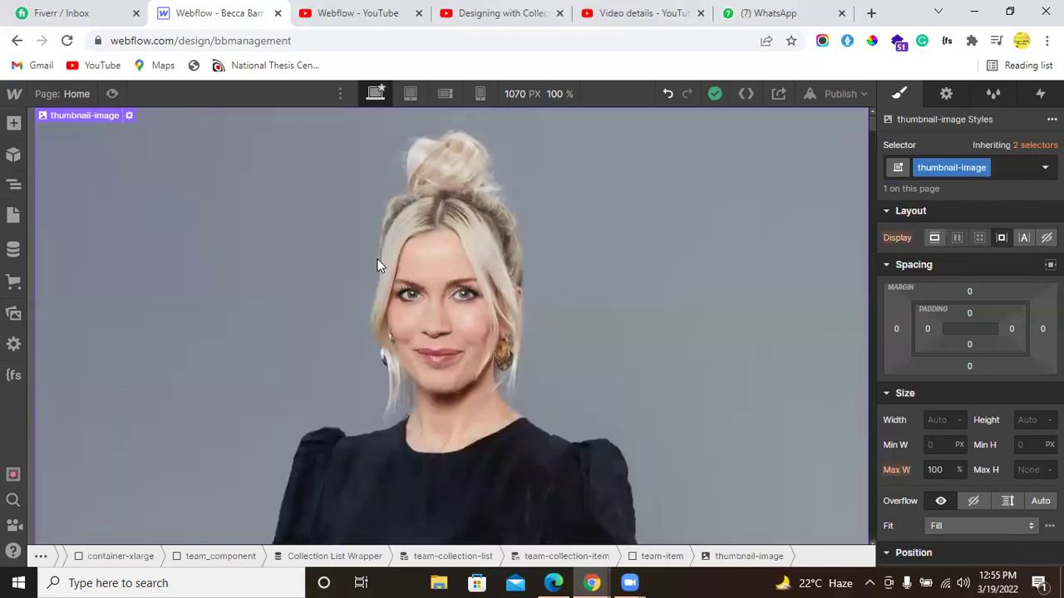
scroll(314, 364, down, 15)
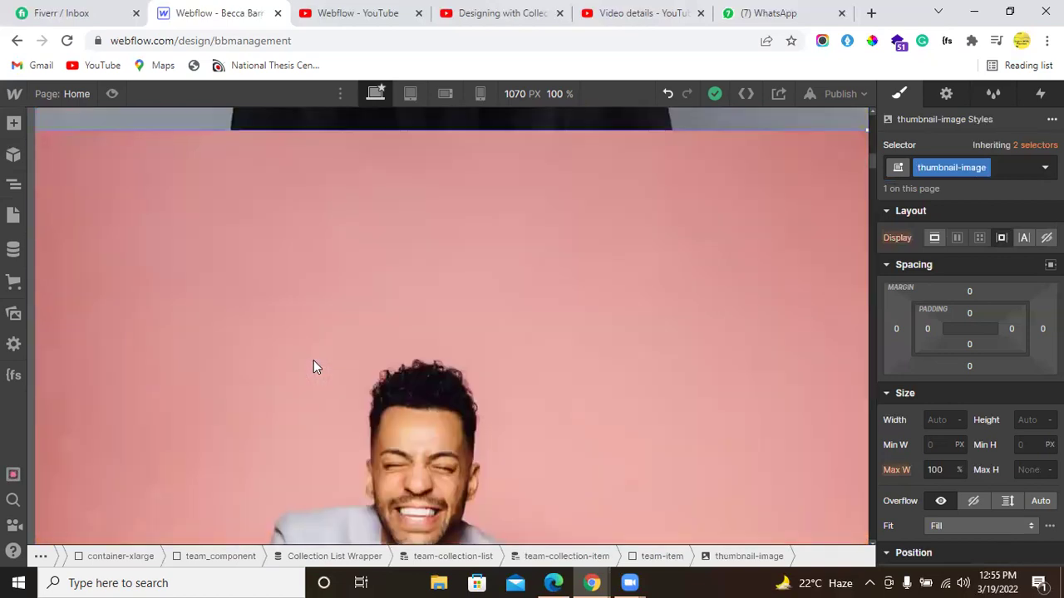
scroll(313, 366, up, 10)
click(13, 184)
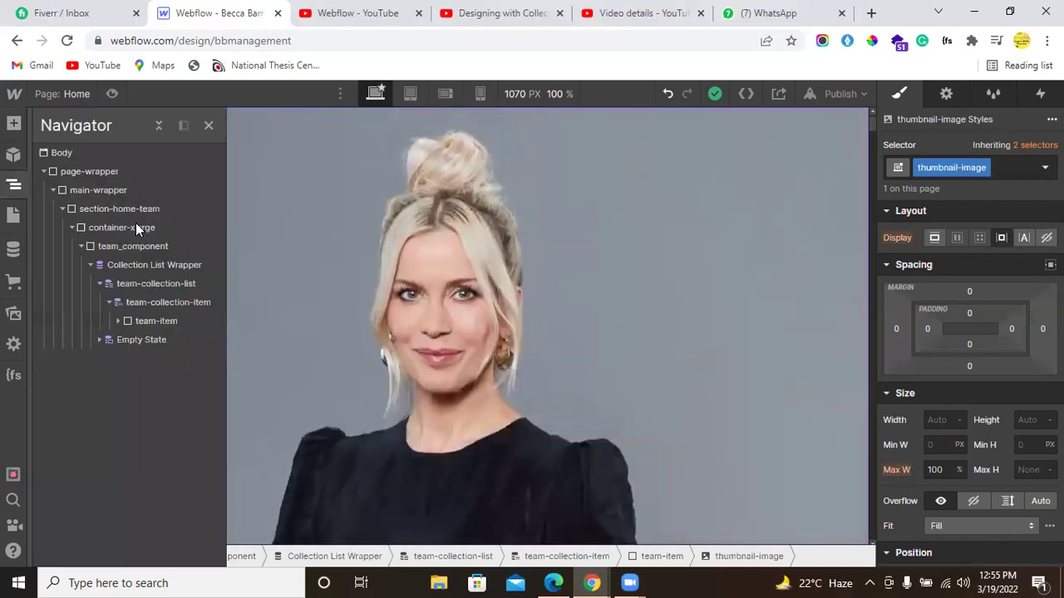
click(148, 282)
click(107, 302)
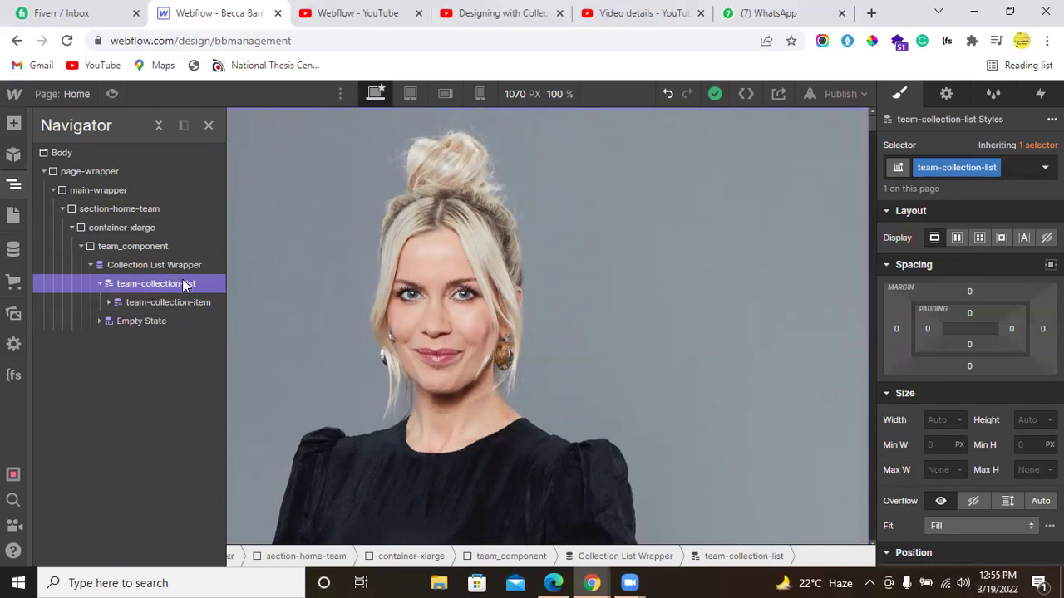
Step: Set the collection list's display to Grid with four equal 1fr columns
click(979, 241)
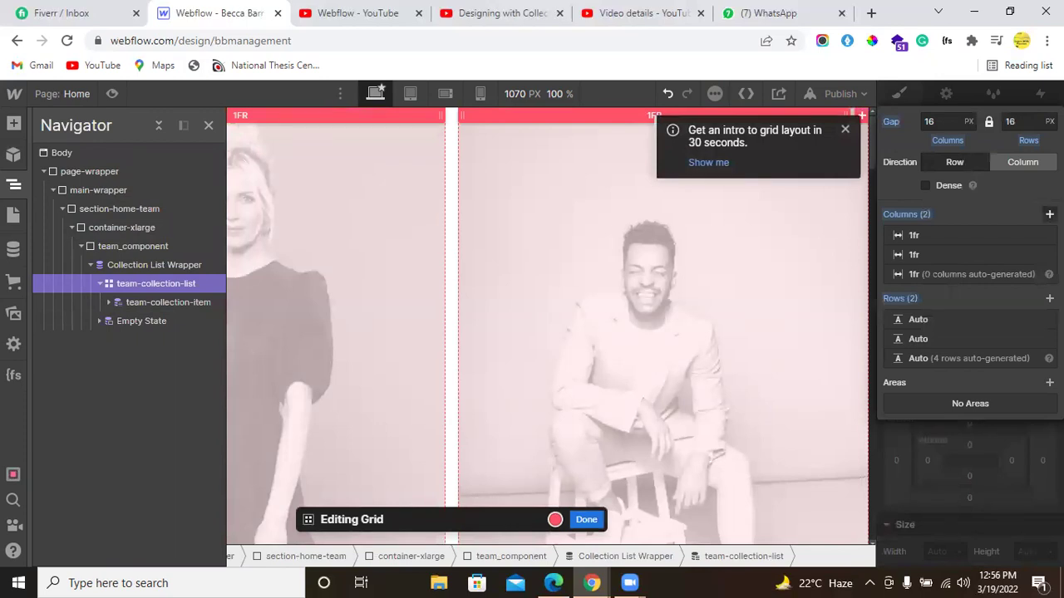
click(1049, 215)
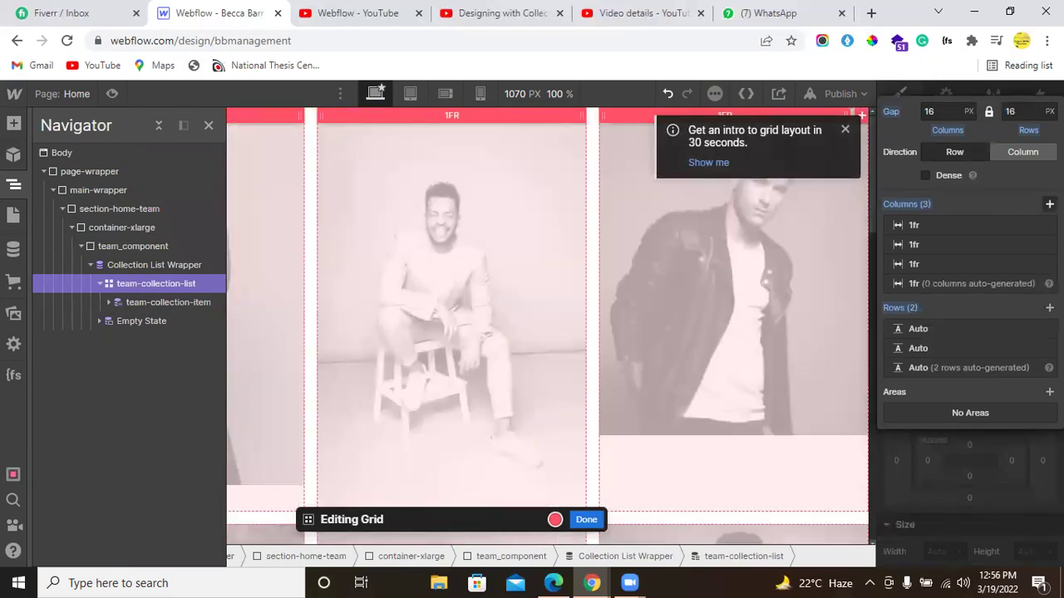
click(1049, 203)
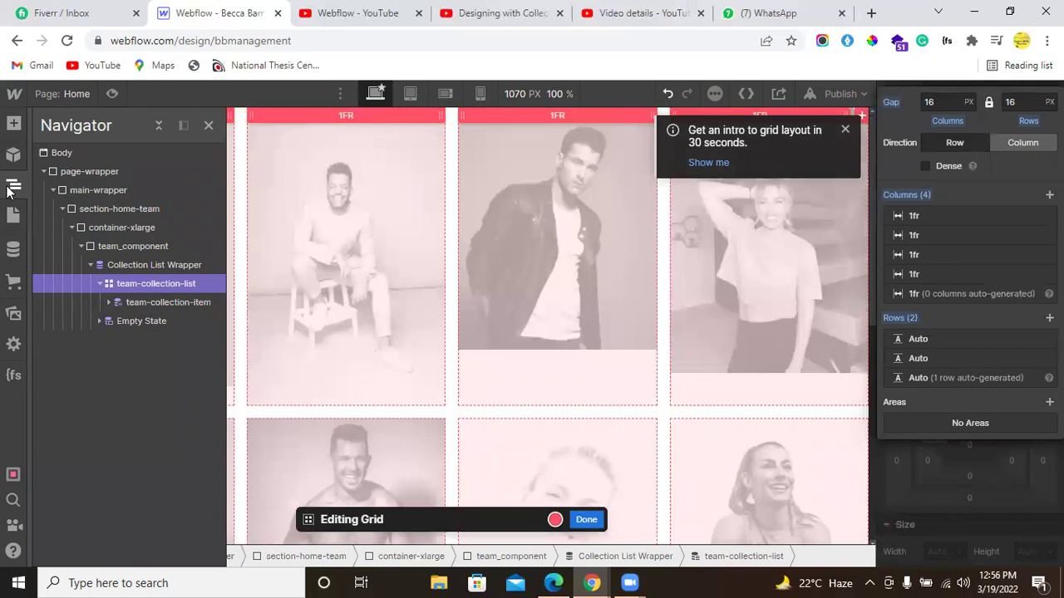
click(12, 188)
Step: Set the grid gap to 0 and finish editing the grid
click(940, 98)
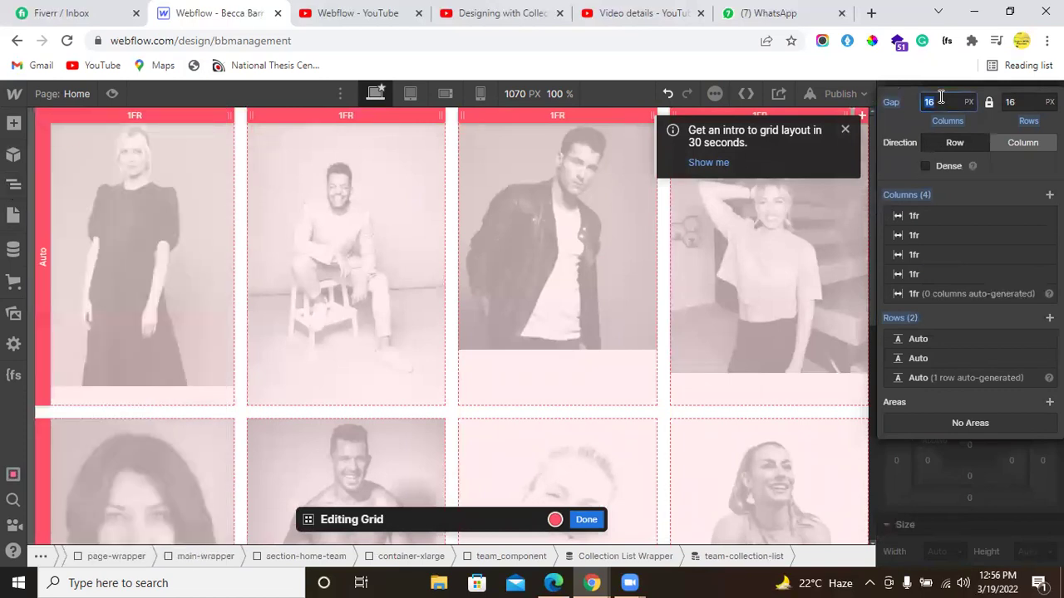
key(Return)
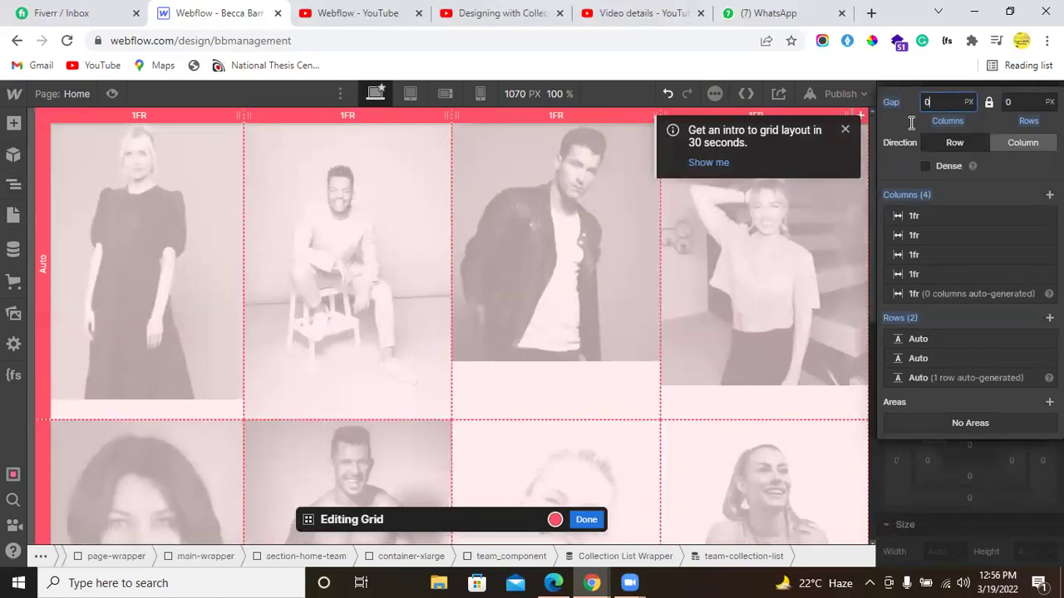
click(586, 520)
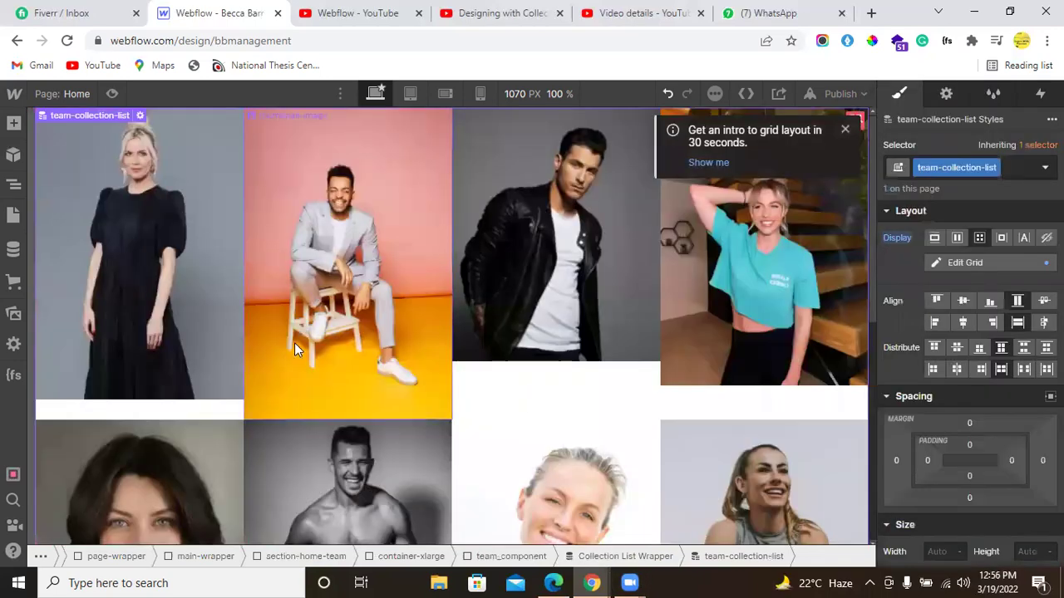
scroll(292, 343, down, 5)
scroll(292, 349, up, 2)
scroll(292, 349, down, 2)
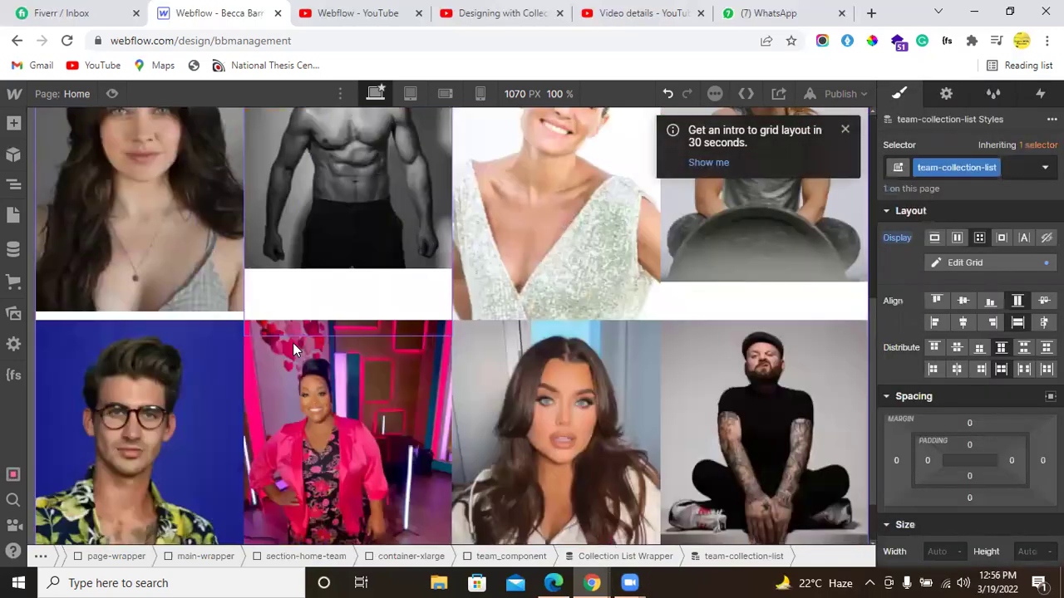
scroll(292, 349, up, 2)
scroll(292, 349, up, 6)
Step: Give the top-left member photo 100% width and 100% height
click(141, 250)
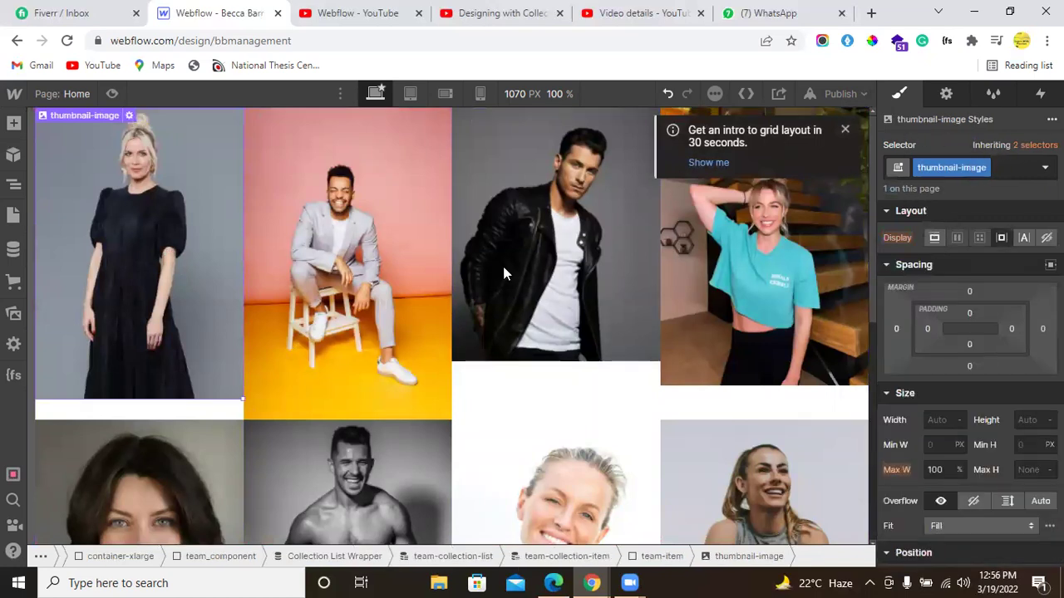
click(937, 421)
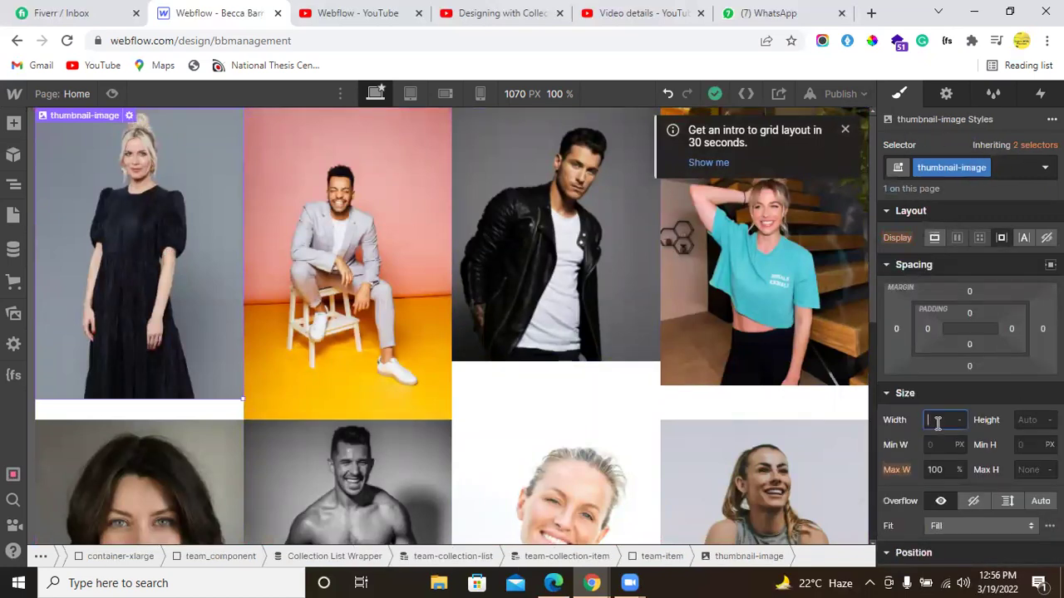
text(100)
key(Tab)
text(100)
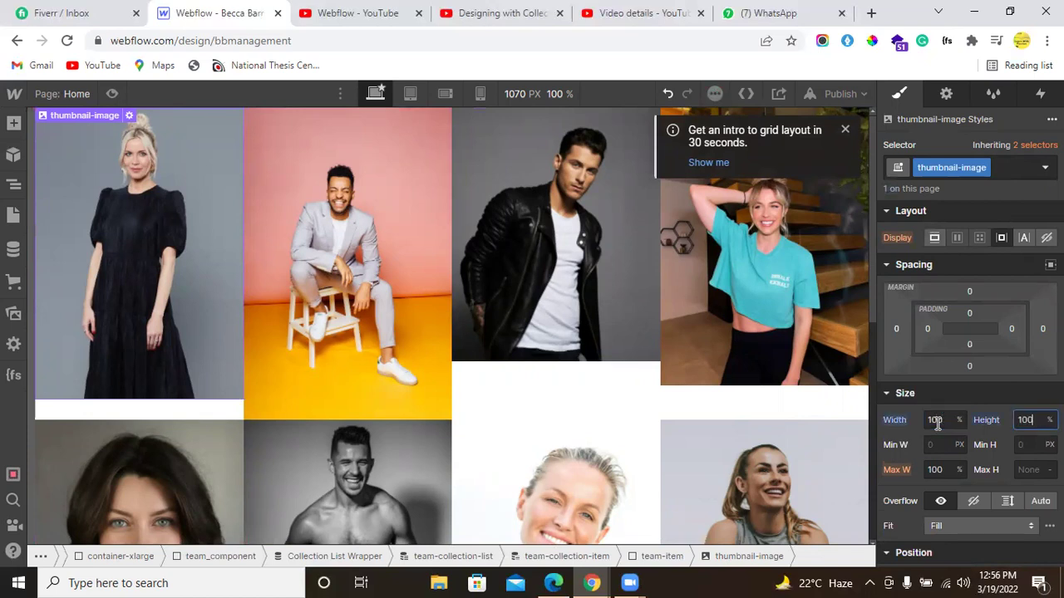
Step: Make the photo's parent team-item a horizontal flex container that stretches the photo to fill it
click(520, 315)
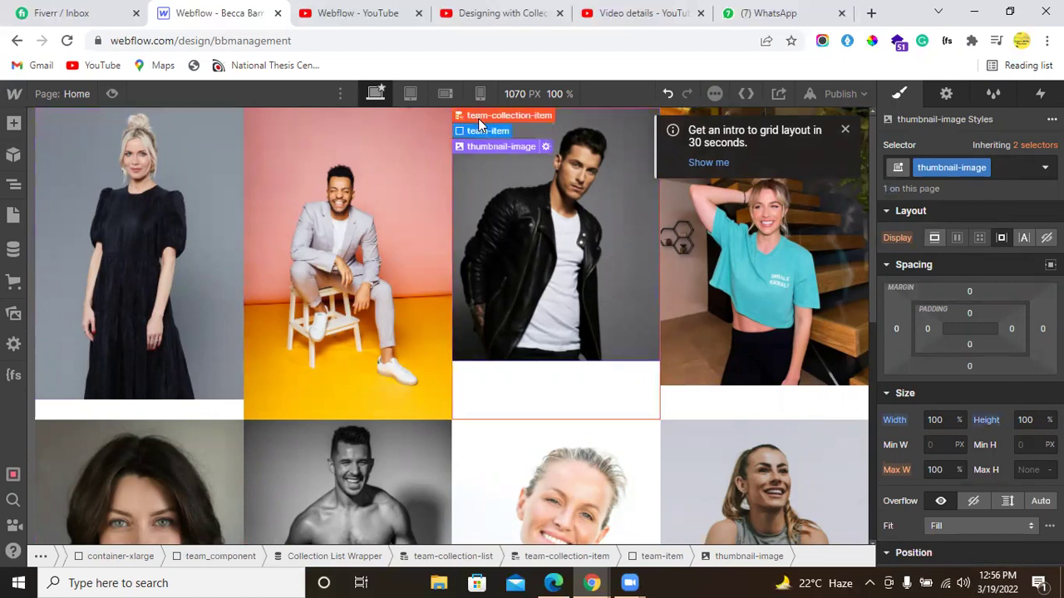
click(479, 126)
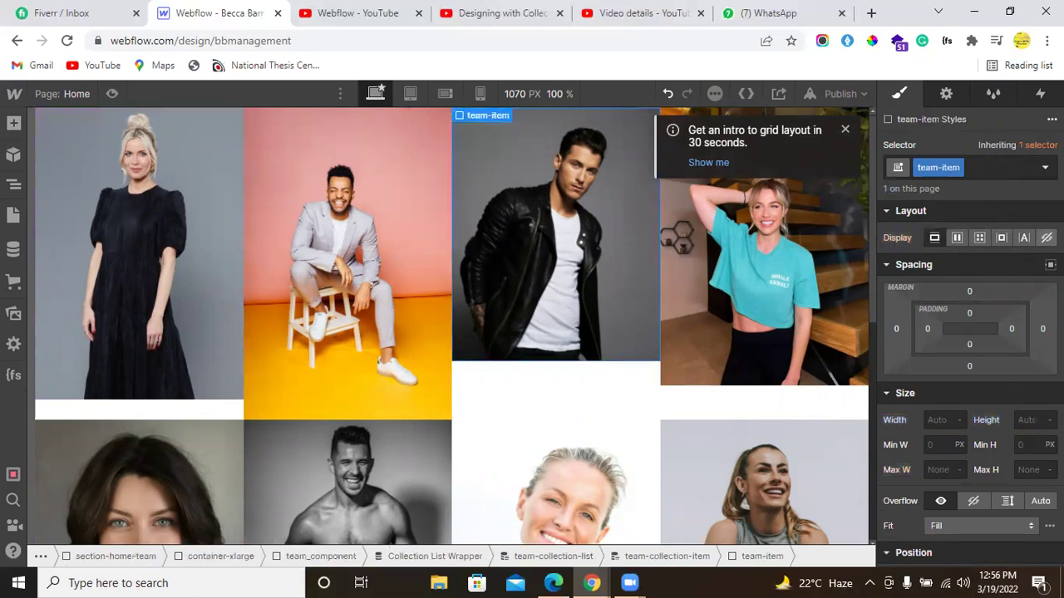
click(958, 238)
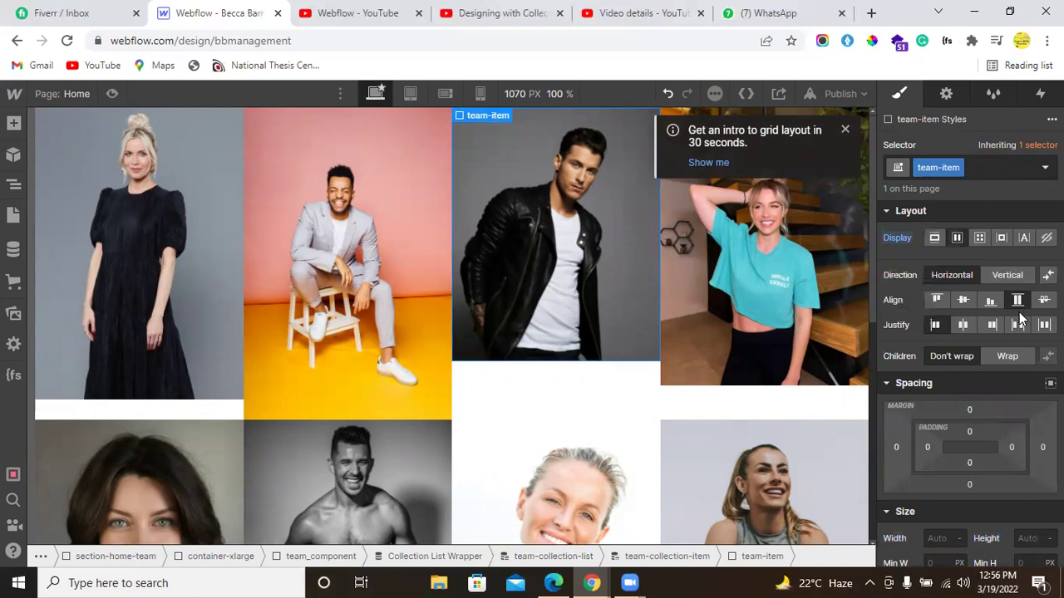
click(1007, 275)
click(1018, 301)
click(954, 274)
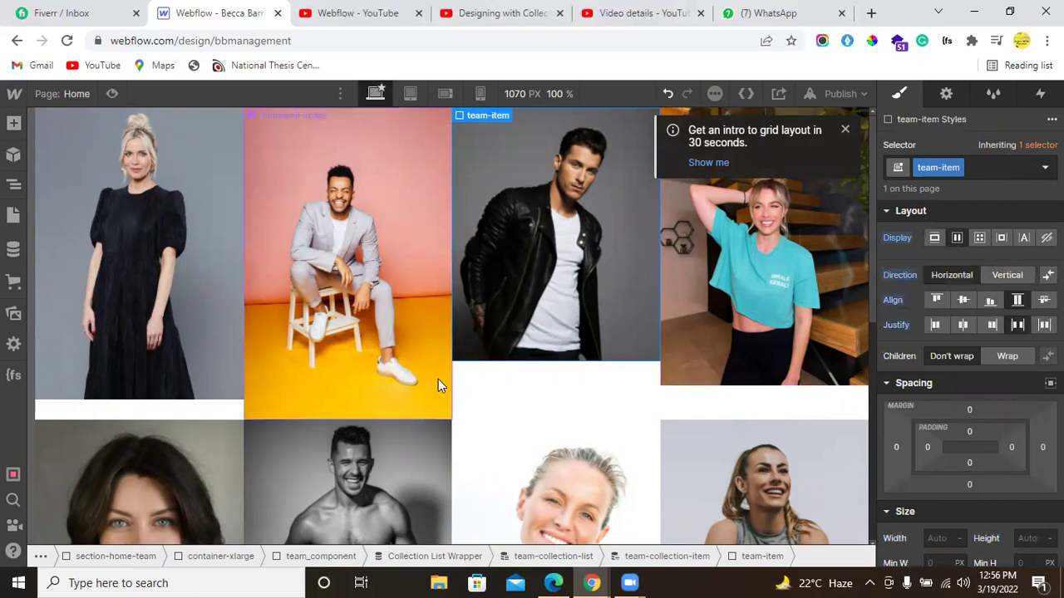
scroll(193, 333, down, 5)
scroll(276, 349, up, 3)
scroll(365, 283, up, 2)
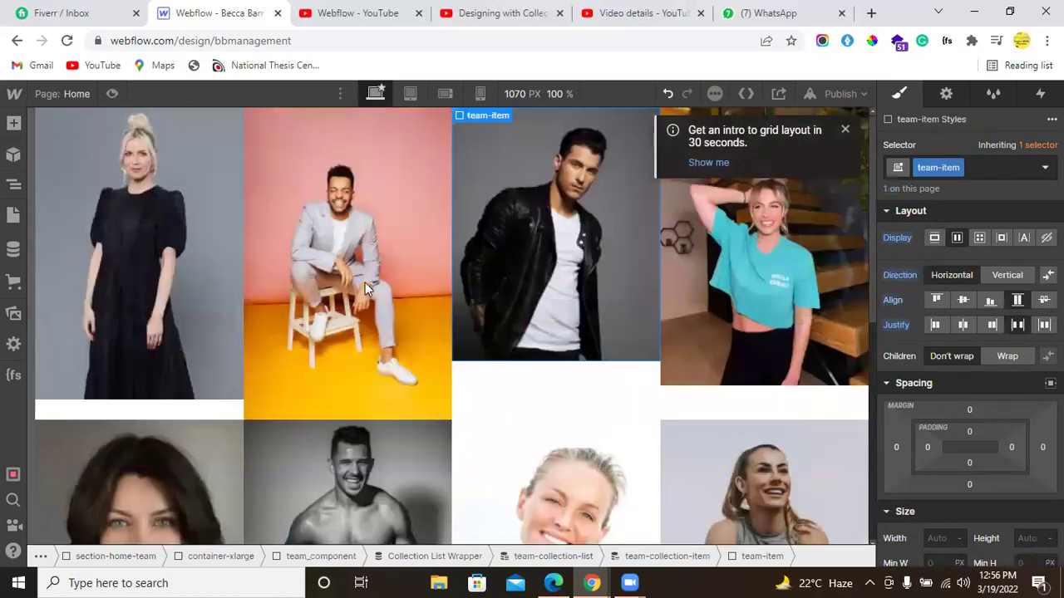
Step: Set team-item's height to 100% and preview the Home page without designer panels
click(641, 357)
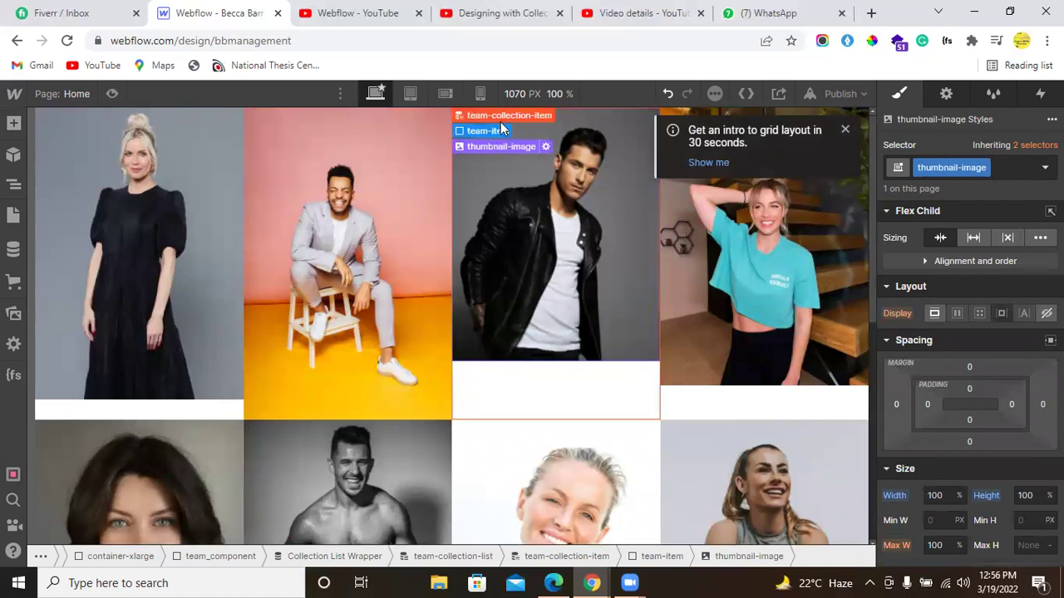
click(490, 131)
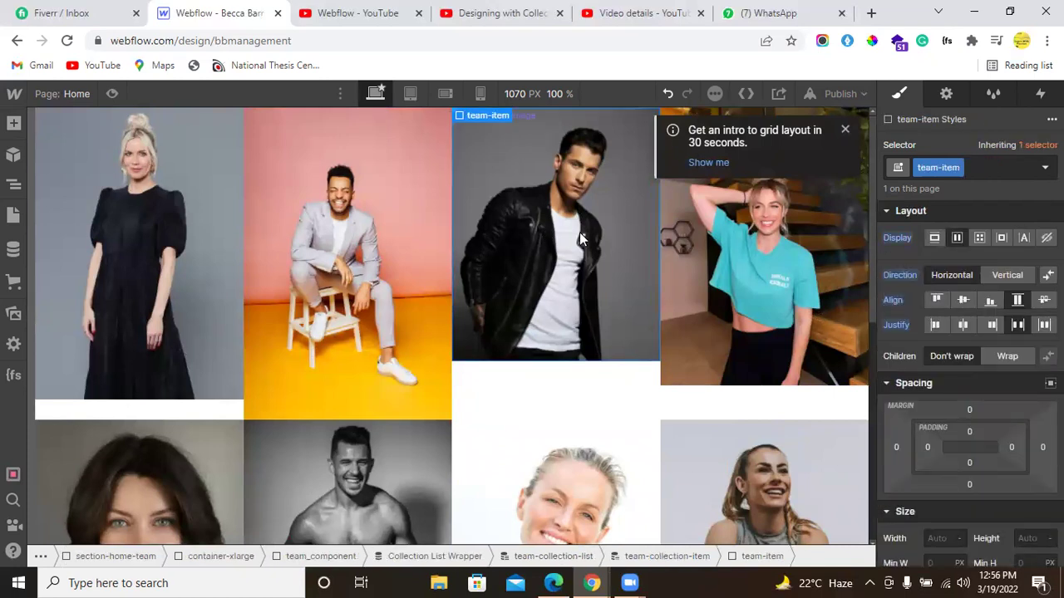
click(1028, 540)
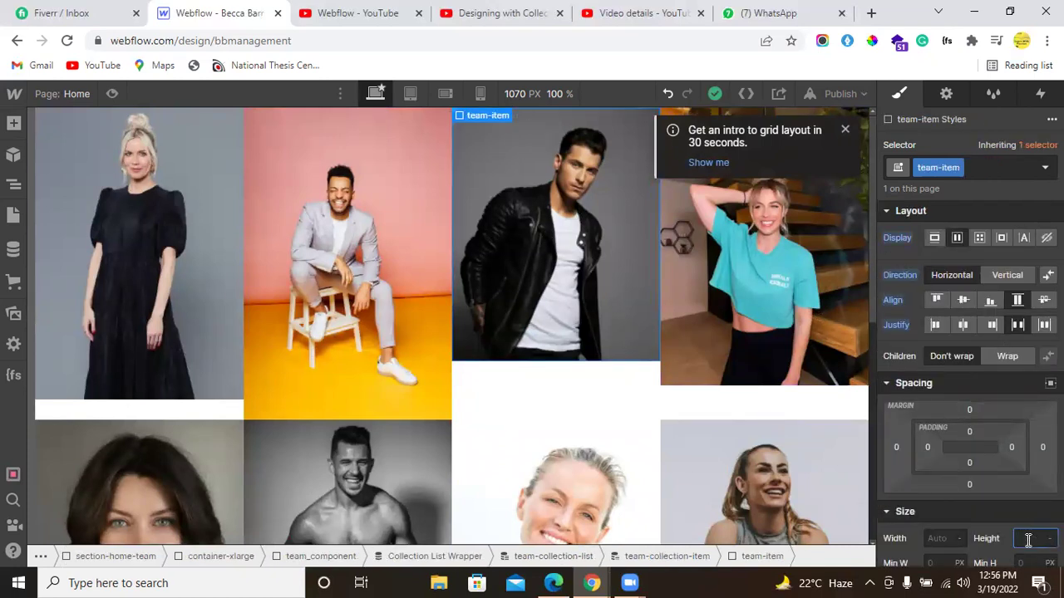
text(100%)
key(Return)
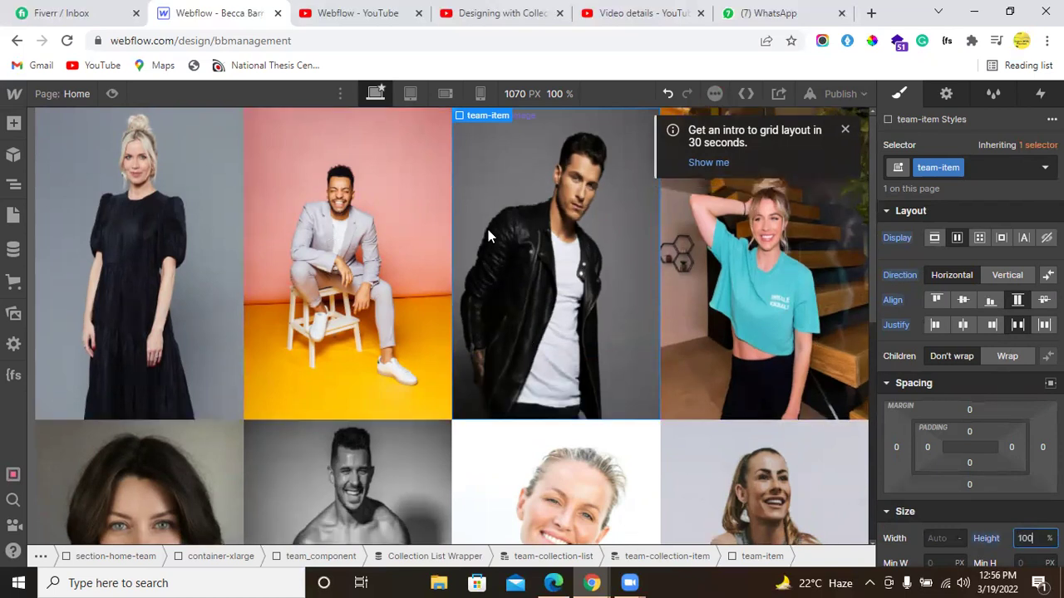
scroll(338, 260, down, 3)
scroll(338, 260, up, 3)
scroll(375, 283, down, 4)
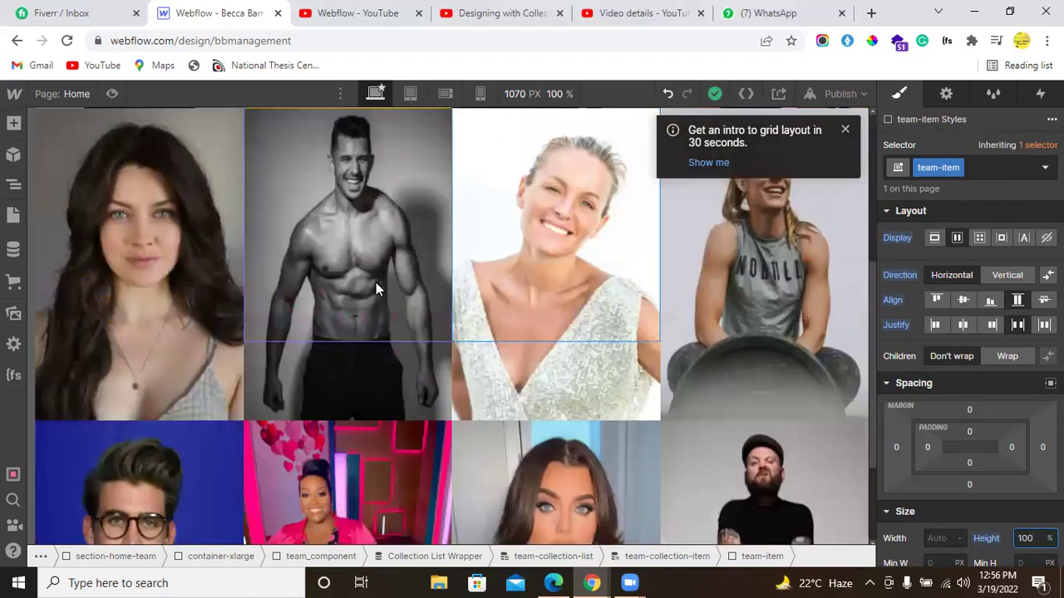
scroll(376, 283, up, 3)
scroll(375, 282, down, 4)
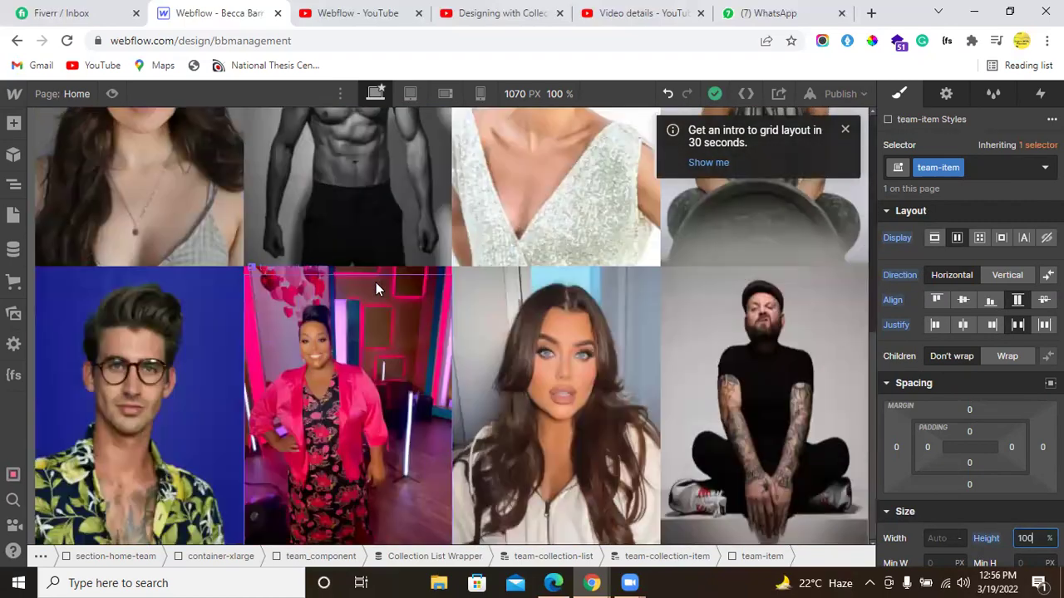
scroll(376, 283, up, 4)
scroll(375, 282, down, 5)
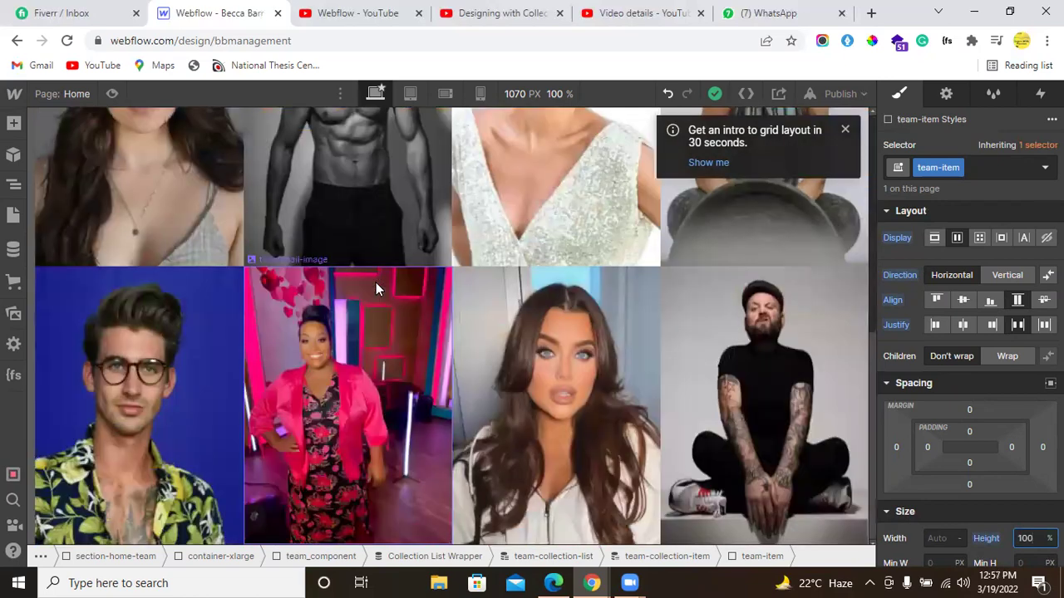
scroll(376, 283, up, 6)
click(115, 94)
Step: Dismiss the grid intro message and inspect the four talent photo sizes in Figma
click(844, 129)
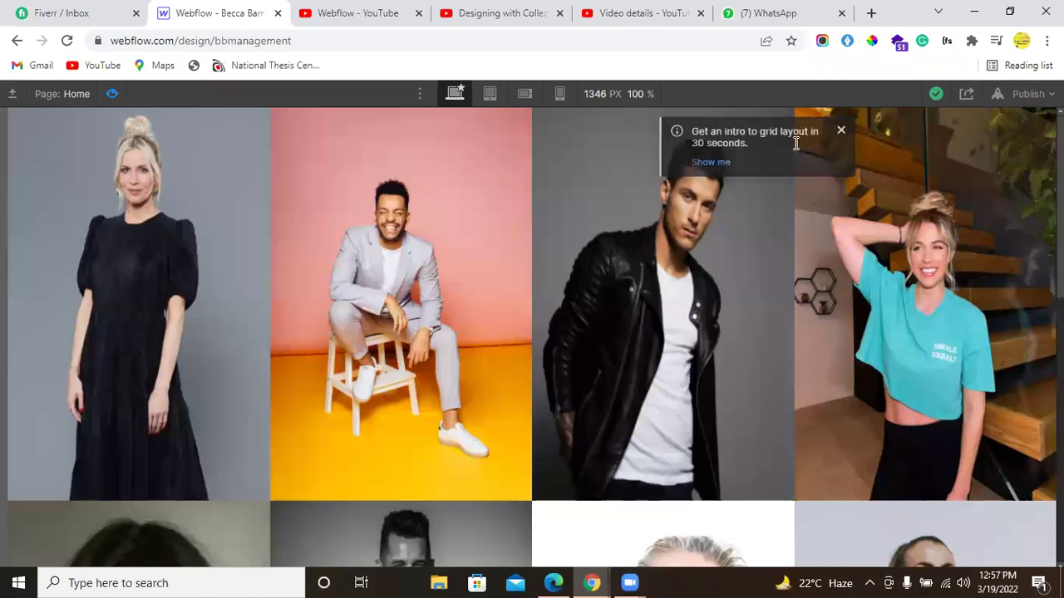
scroll(515, 314, down, 2)
scroll(515, 320, down, 7)
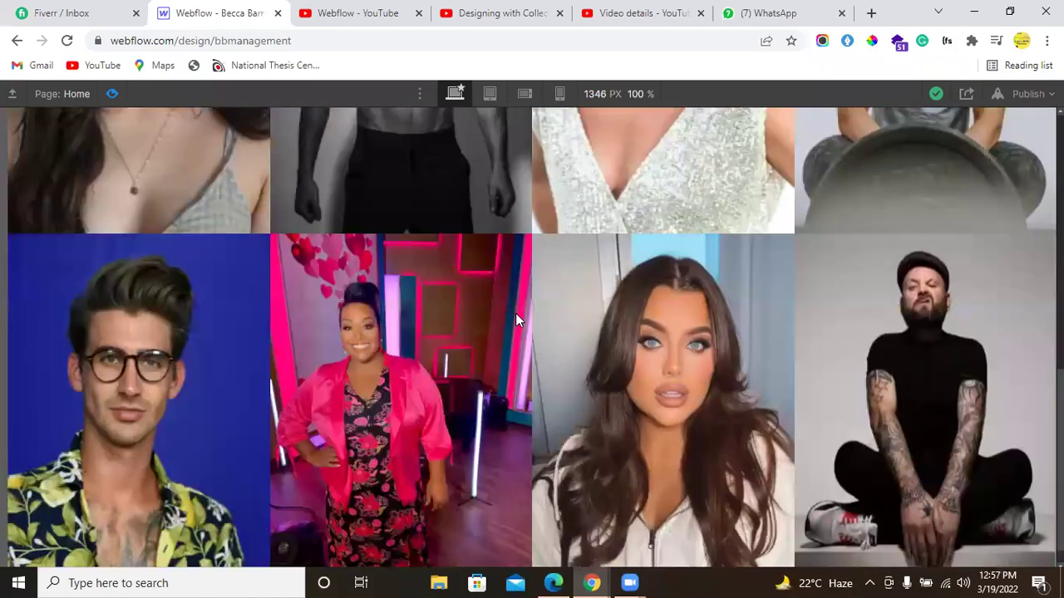
scroll(515, 320, up, 9)
key(alt+Tab)
click(320, 227)
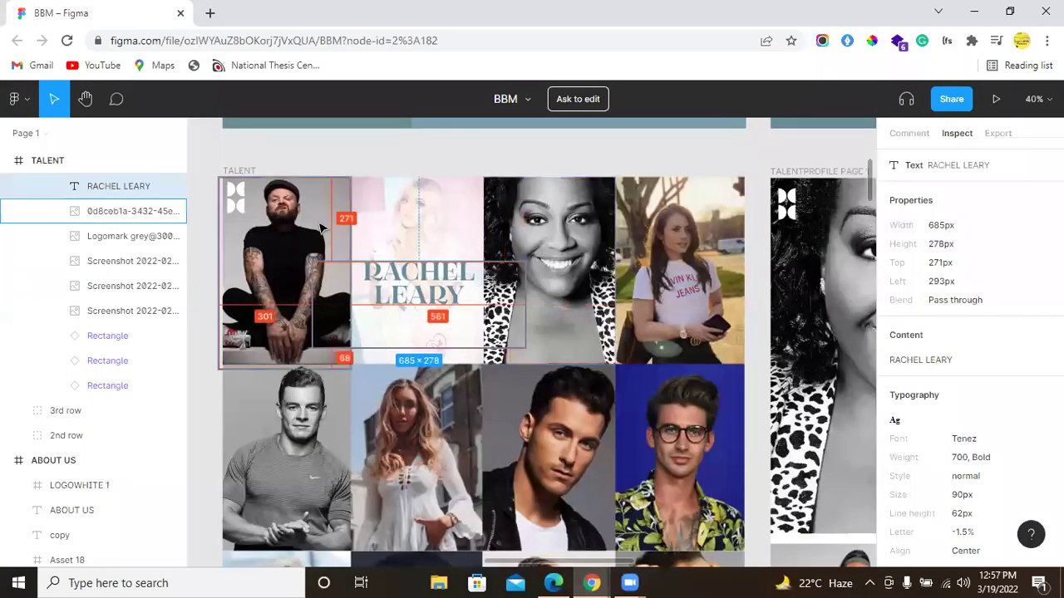
click(403, 202)
click(585, 336)
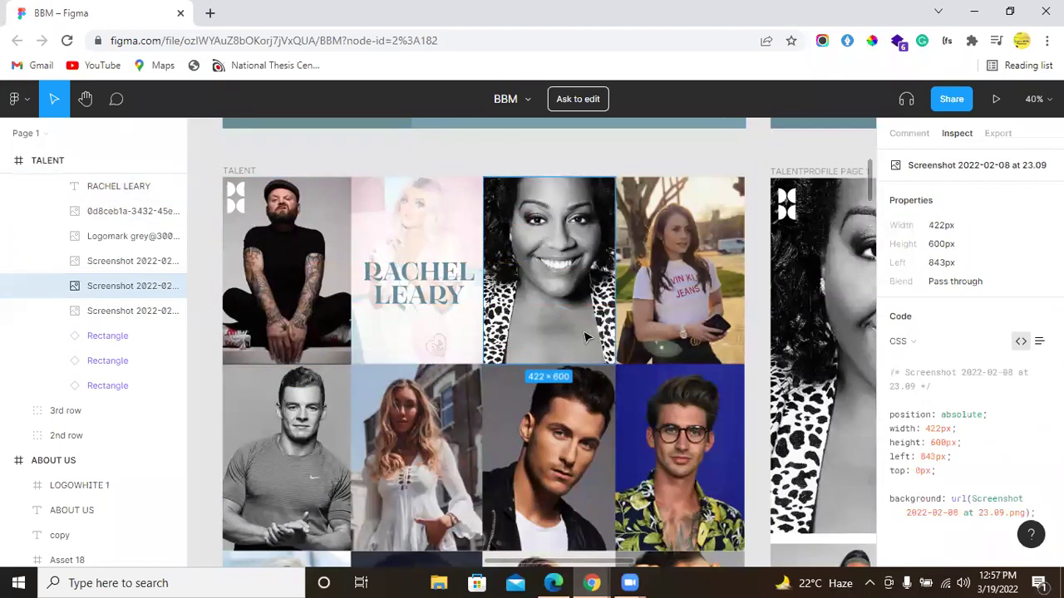
click(693, 332)
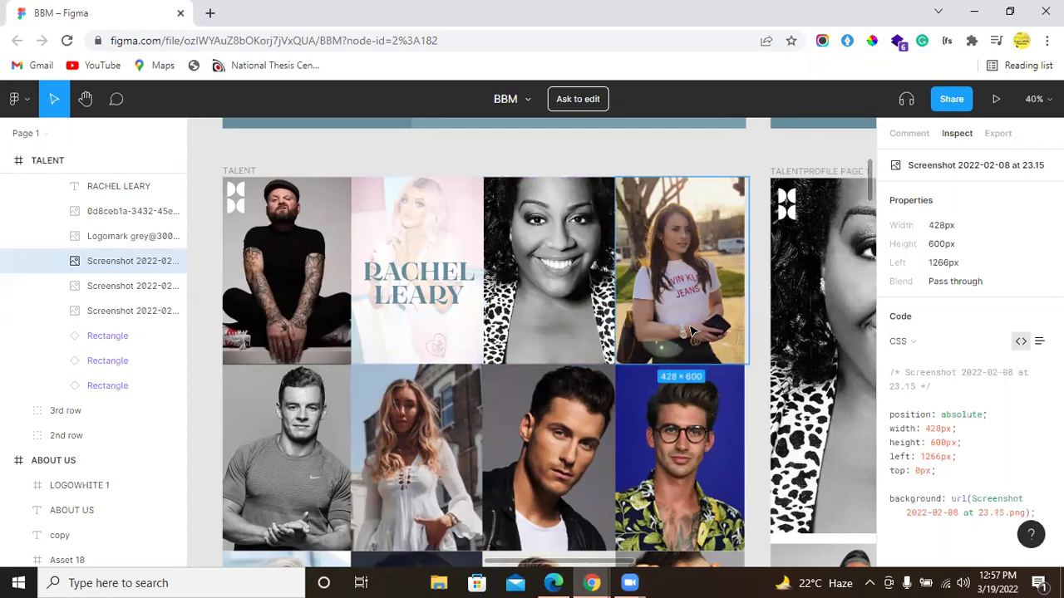
Step: Back in Webflow, exit preview and select the blonde woman's photo on the canvas
key(alt+Tab)
scroll(341, 258, down, 5)
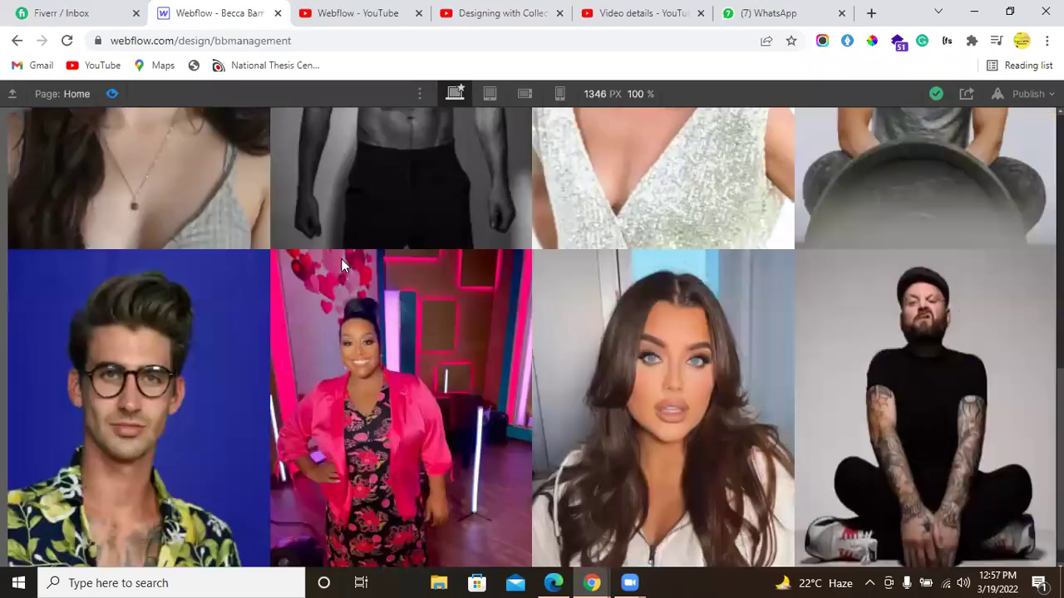
scroll(342, 280, up, 8)
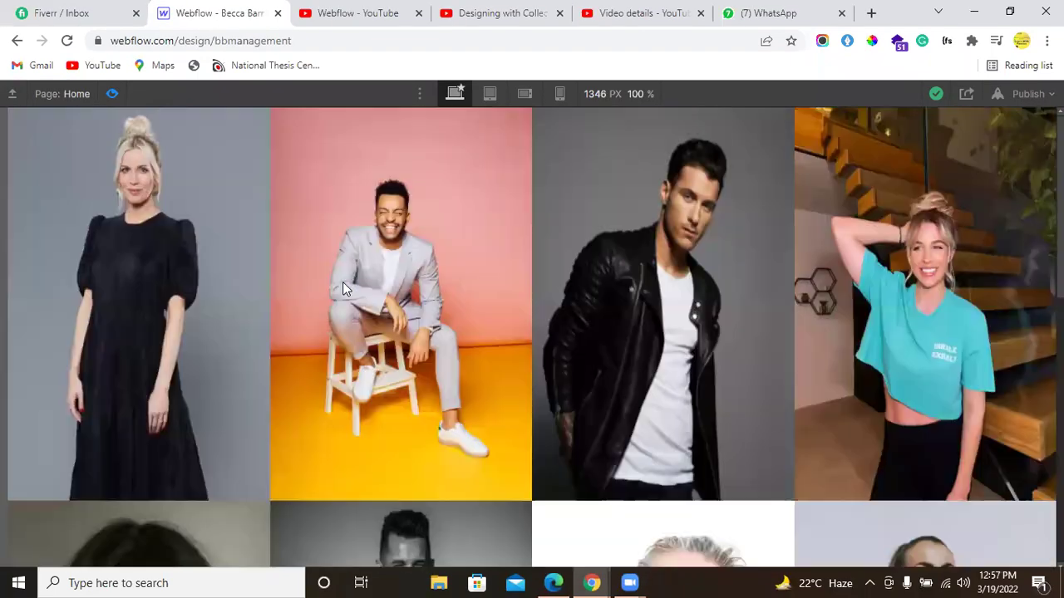
click(112, 94)
click(134, 233)
Step: Set the team-item wrapper's position to Relative
click(13, 184)
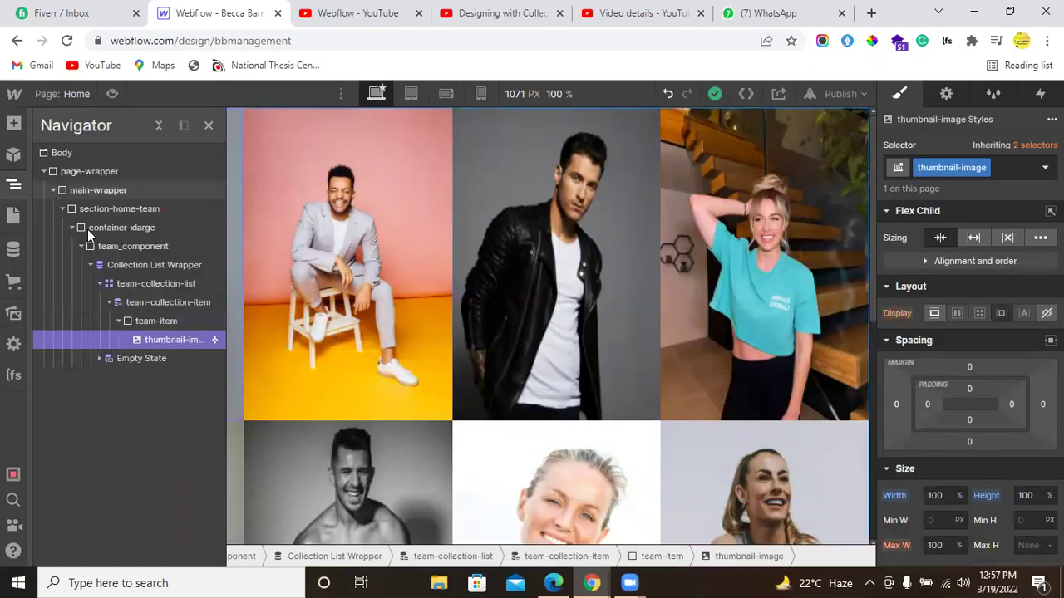
click(142, 324)
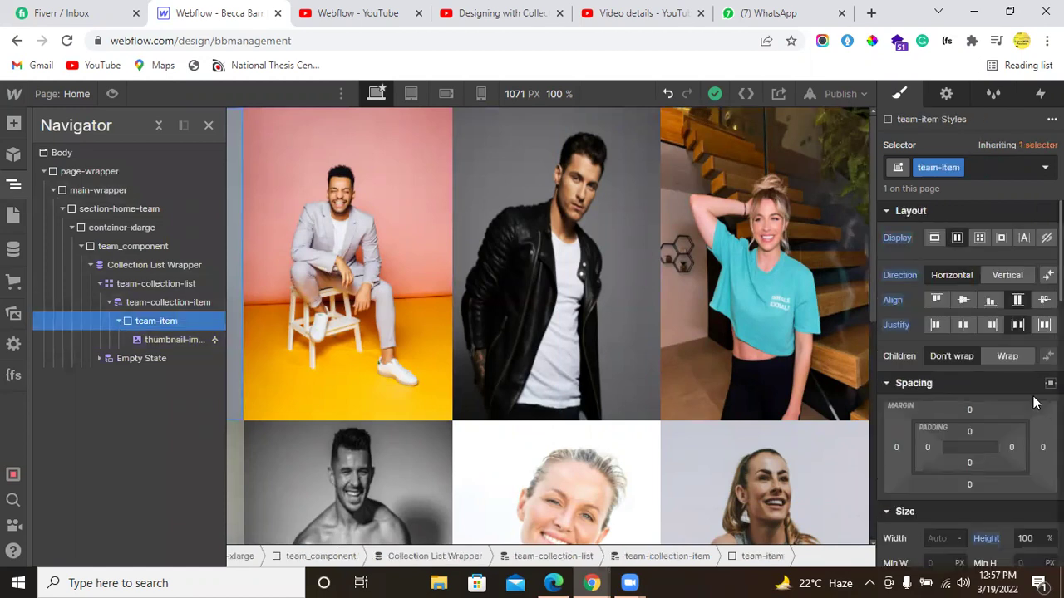
scroll(1001, 406, down, 5)
click(968, 309)
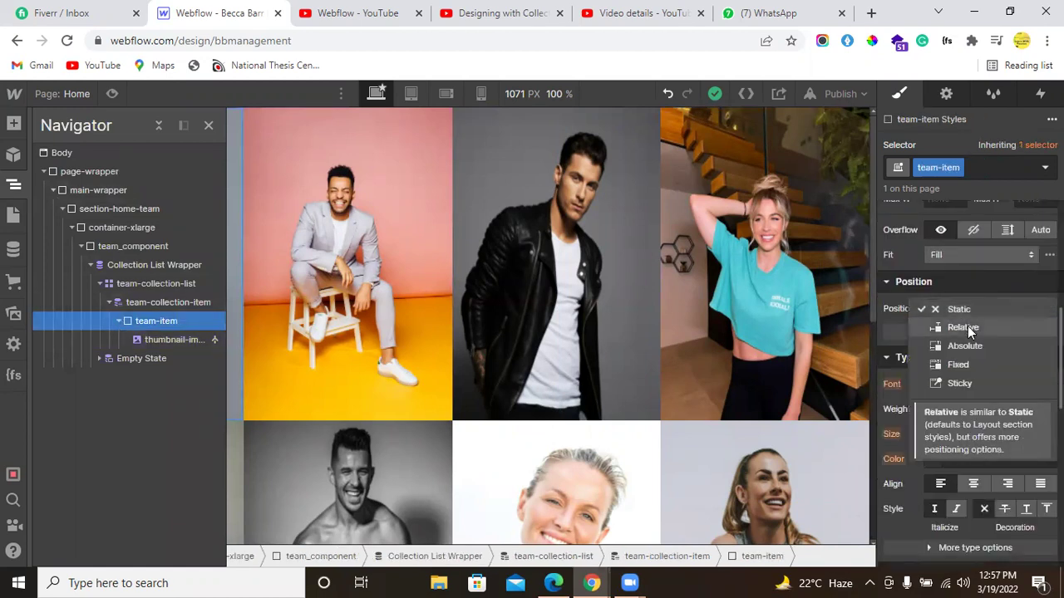
click(967, 326)
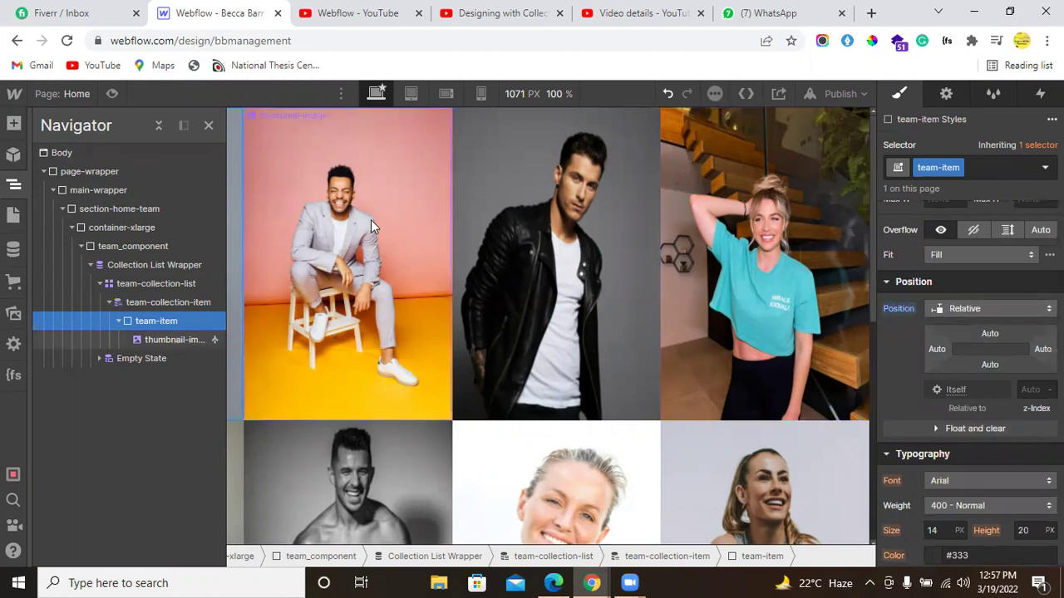
Step: Add a Div Block inside team-item with class team-member-name, positioned Absolute
click(14, 123)
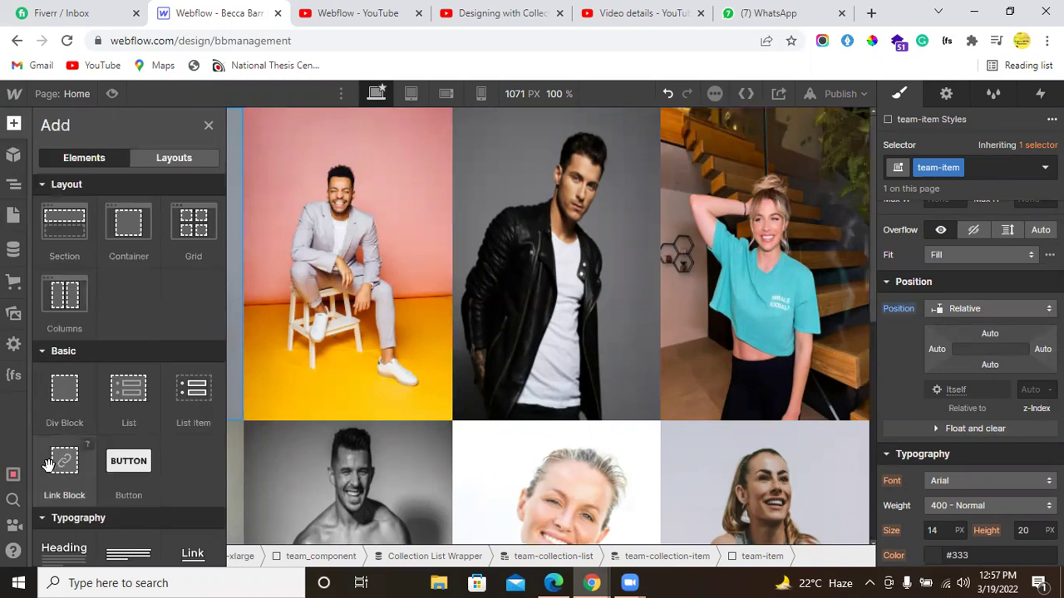
click(69, 409)
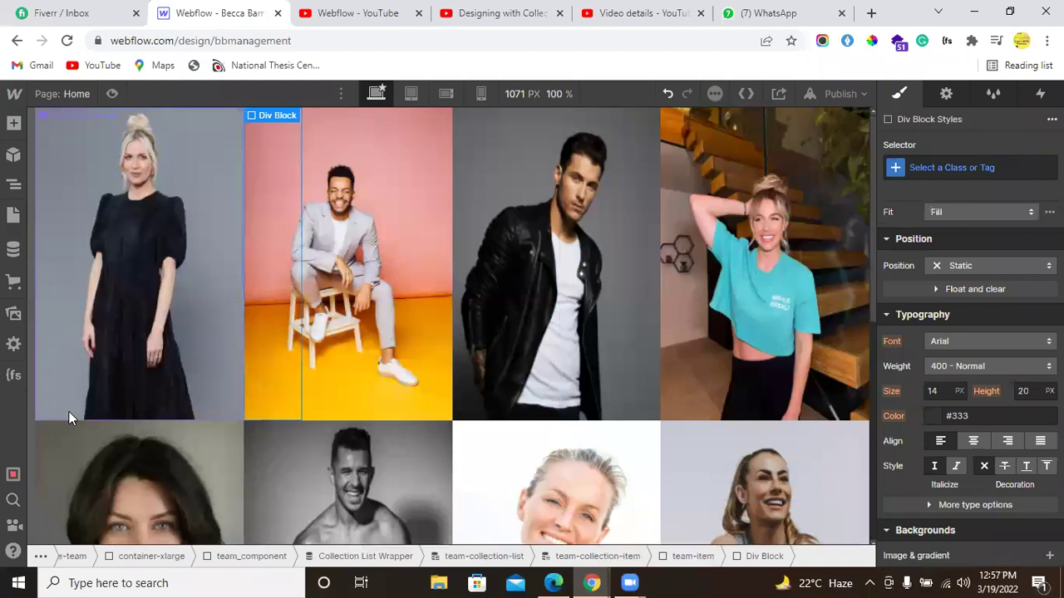
click(914, 168)
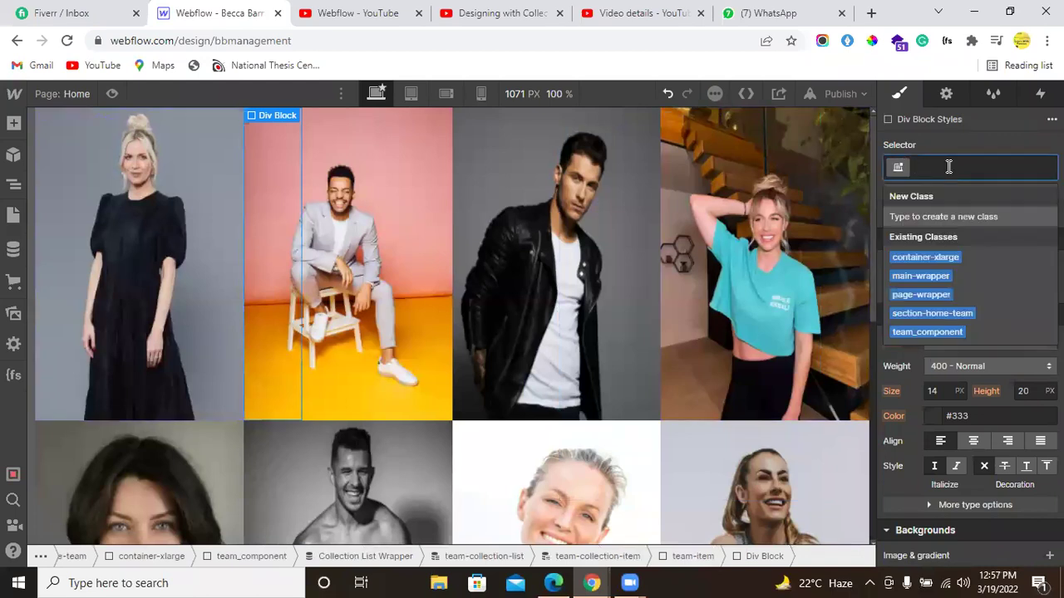
text(team)
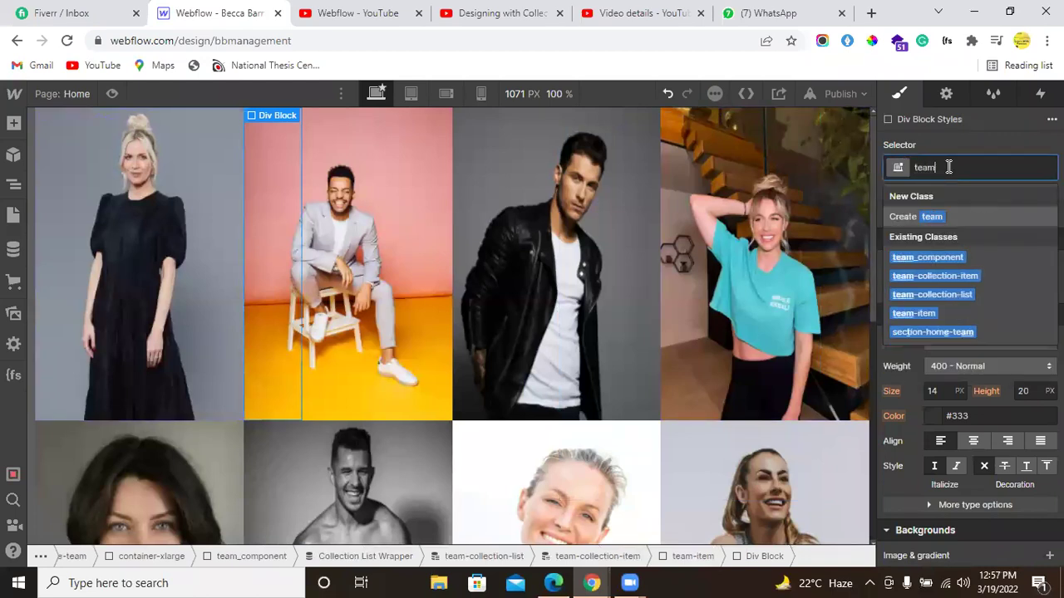
text(-membe)
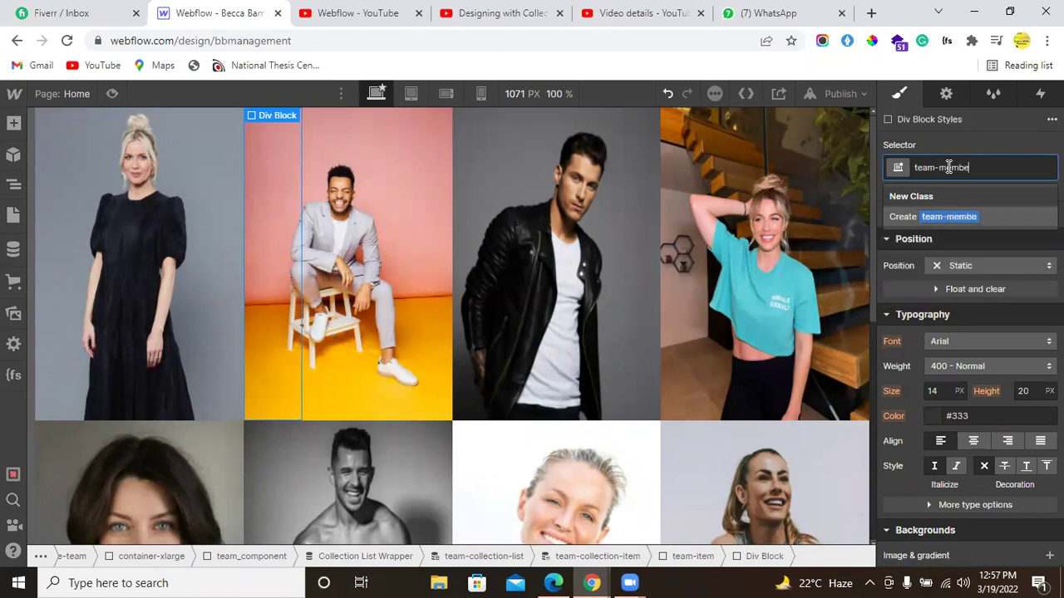
text(r-name)
key(Return)
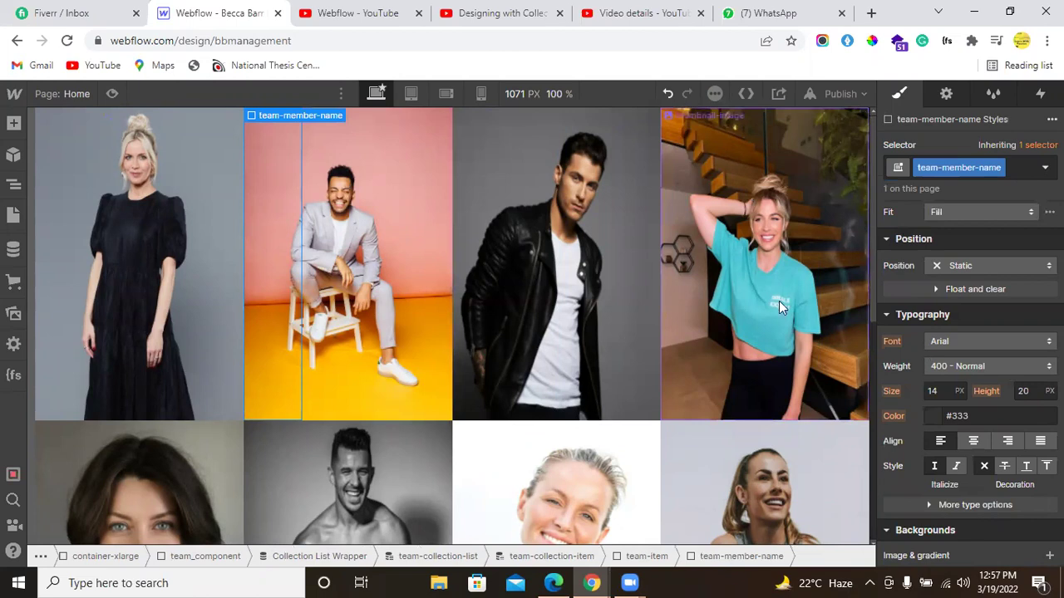
click(985, 268)
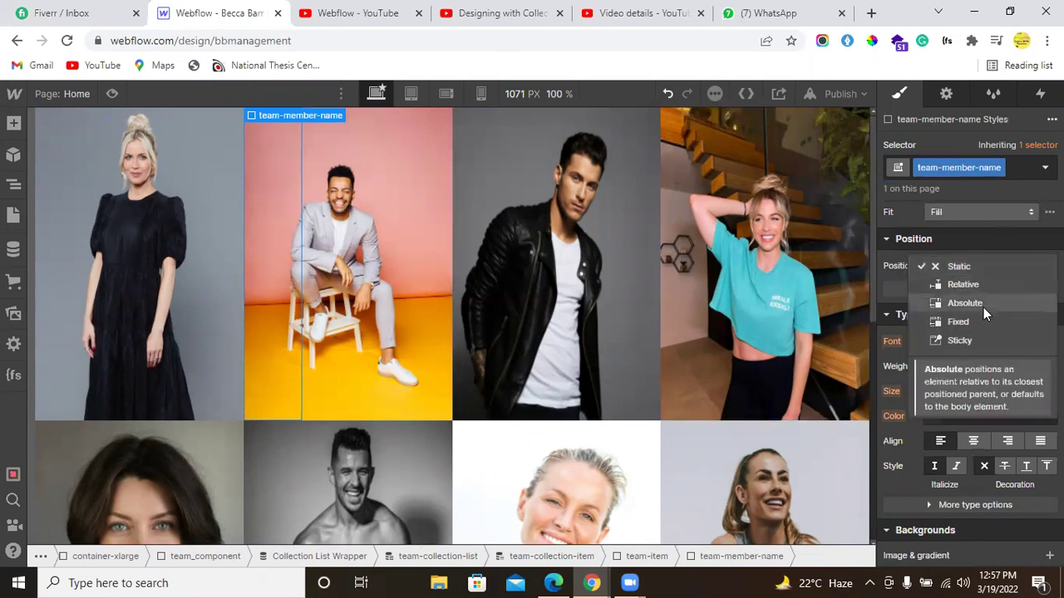
click(983, 308)
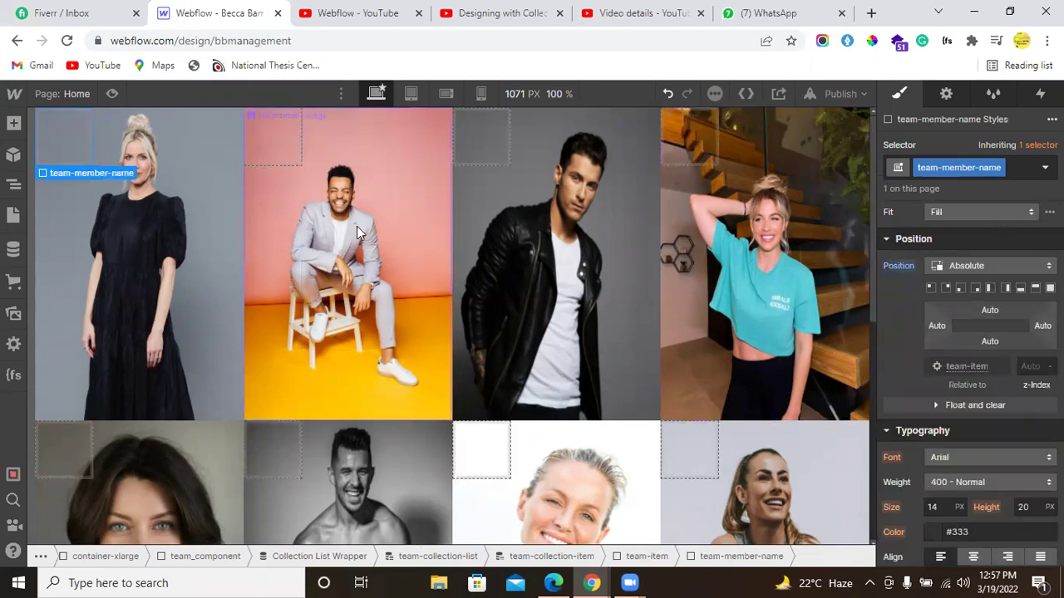
Step: Centre team-item's contents vertically and horizontally so the name block sits mid-photo
mouse_move(73, 171)
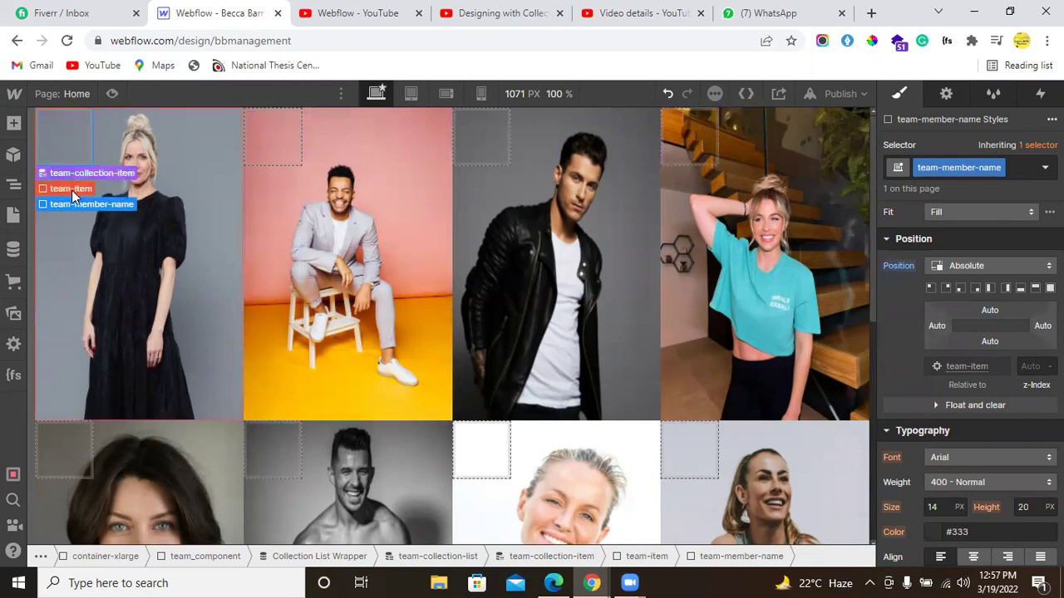
click(71, 190)
key(alt+Tab)
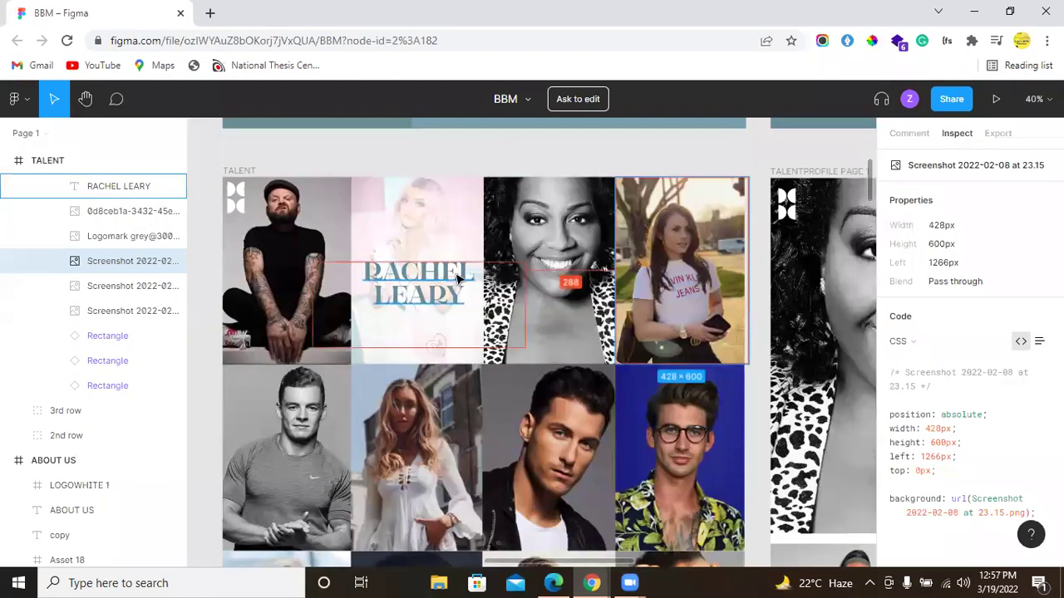
key(alt+Tab)
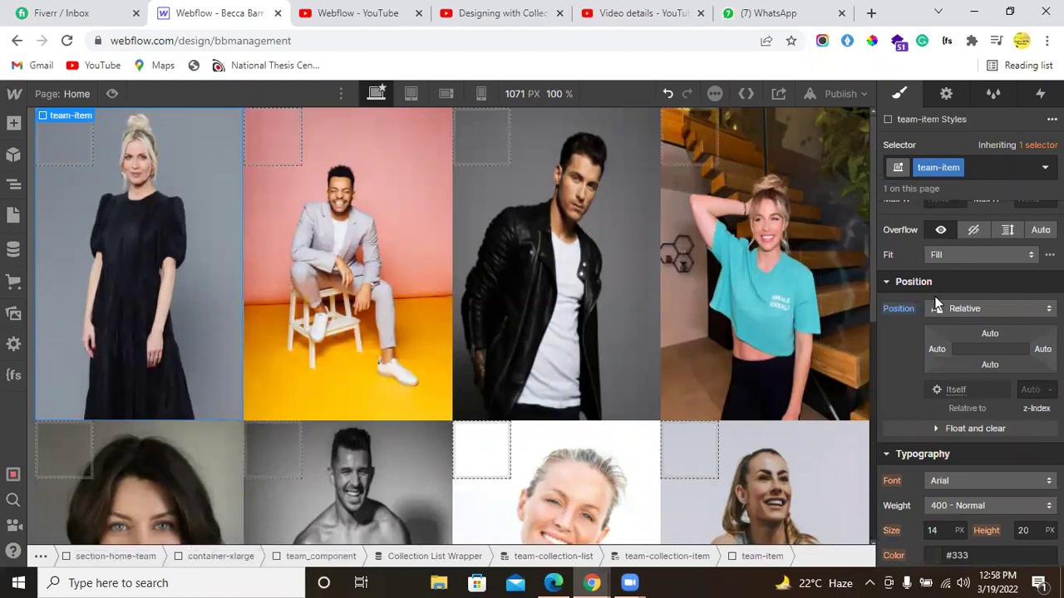
scroll(939, 303, up, 5)
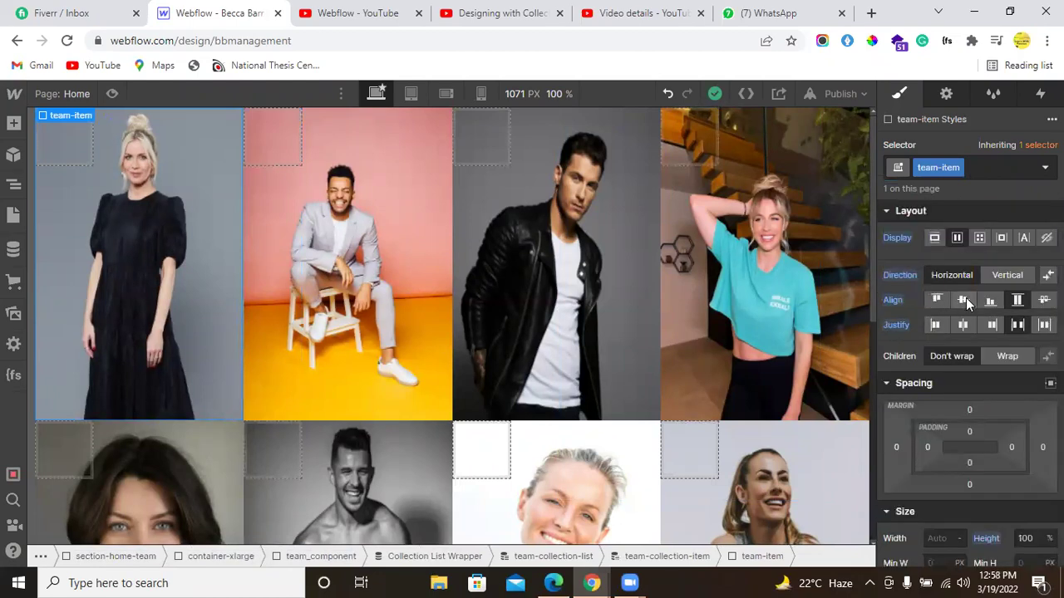
click(964, 299)
click(964, 325)
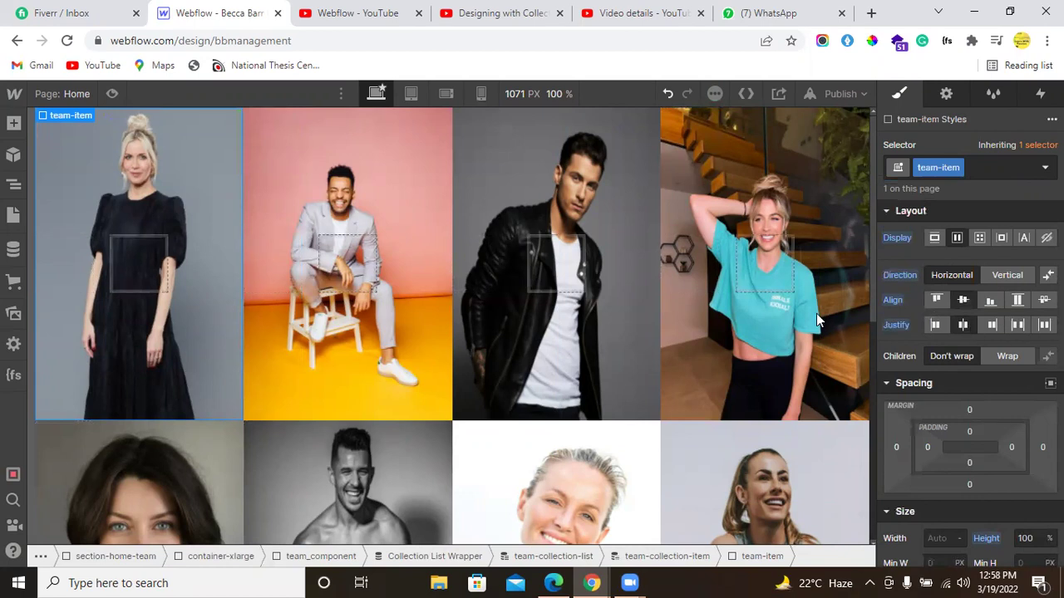
click(365, 270)
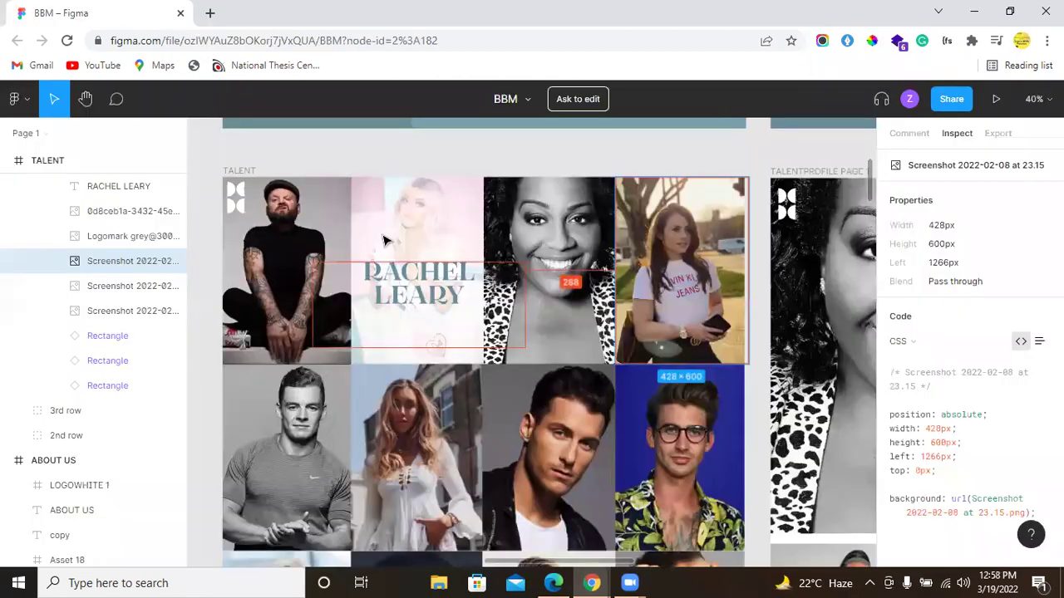
key(alt+Tab)
click(406, 274)
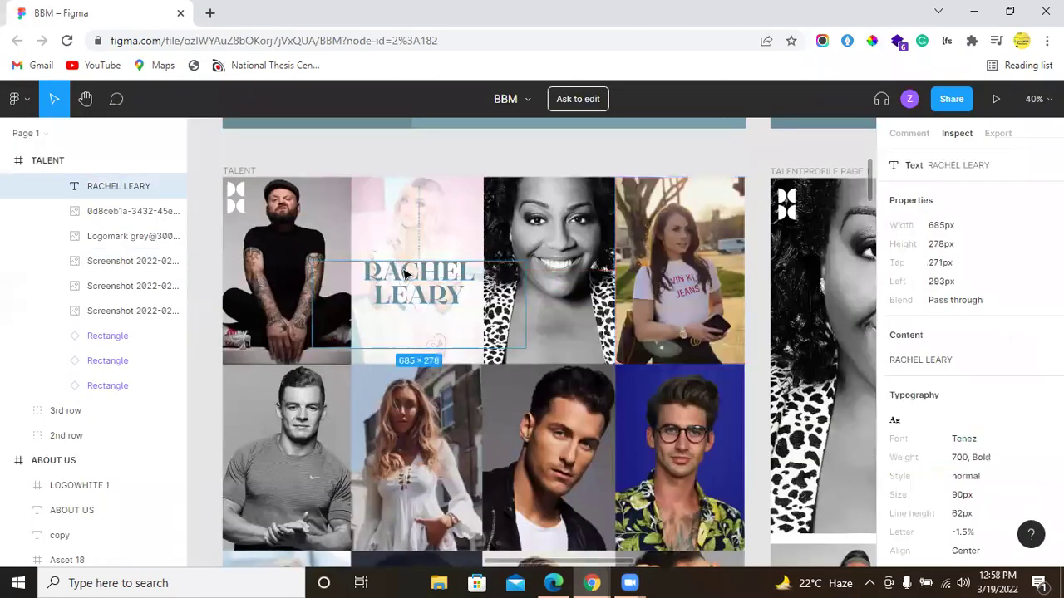
scroll(990, 404, down, 4)
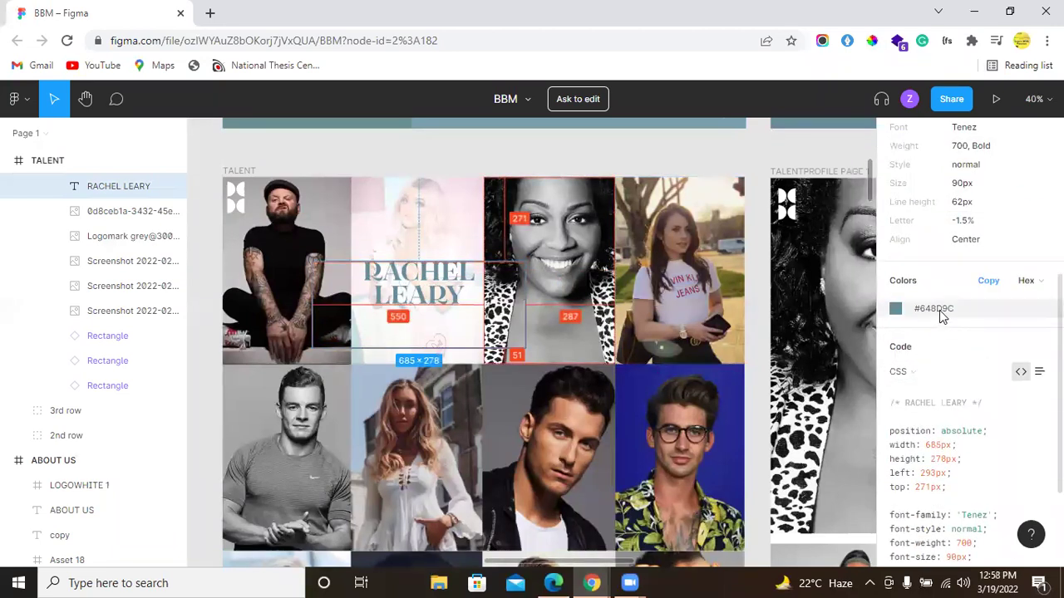
click(941, 315)
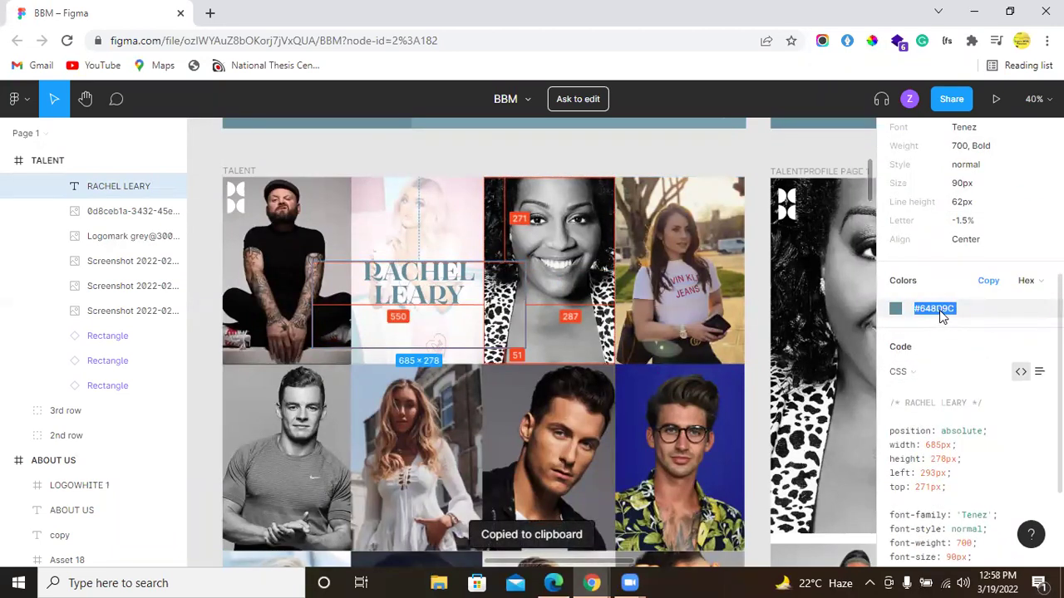
key(alt+Tab)
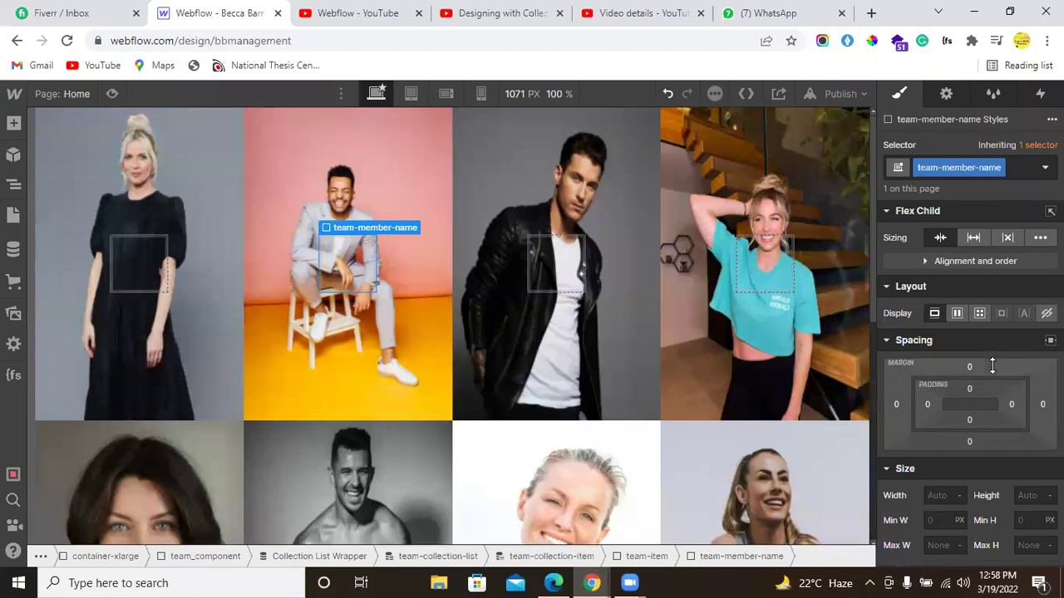
Step: Paste #648d9c as the team-member-name Typography text colour
scroll(973, 368, down, 4)
scroll(952, 372, down, 3)
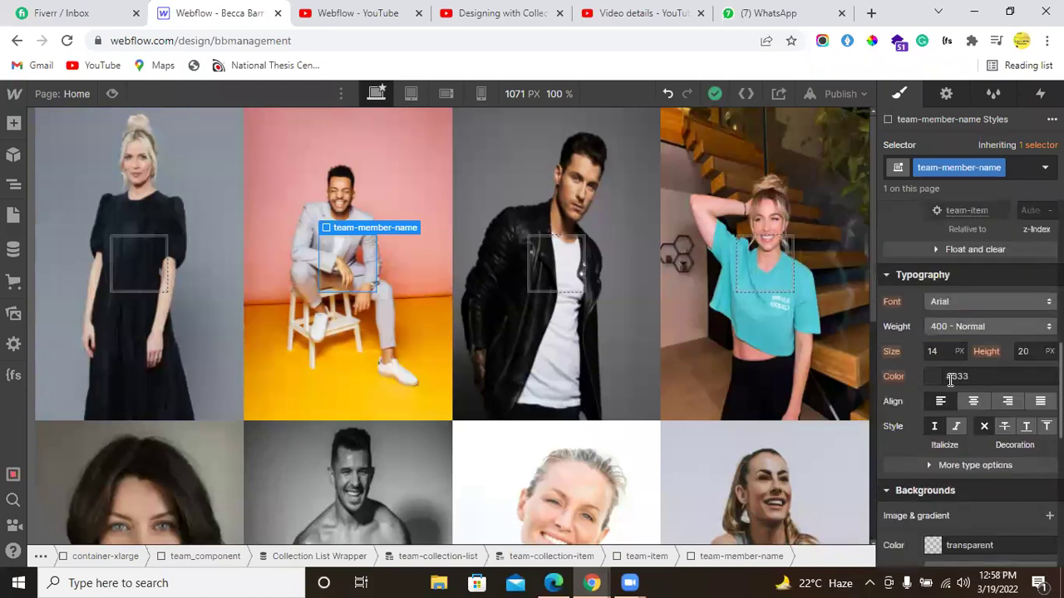
click(937, 384)
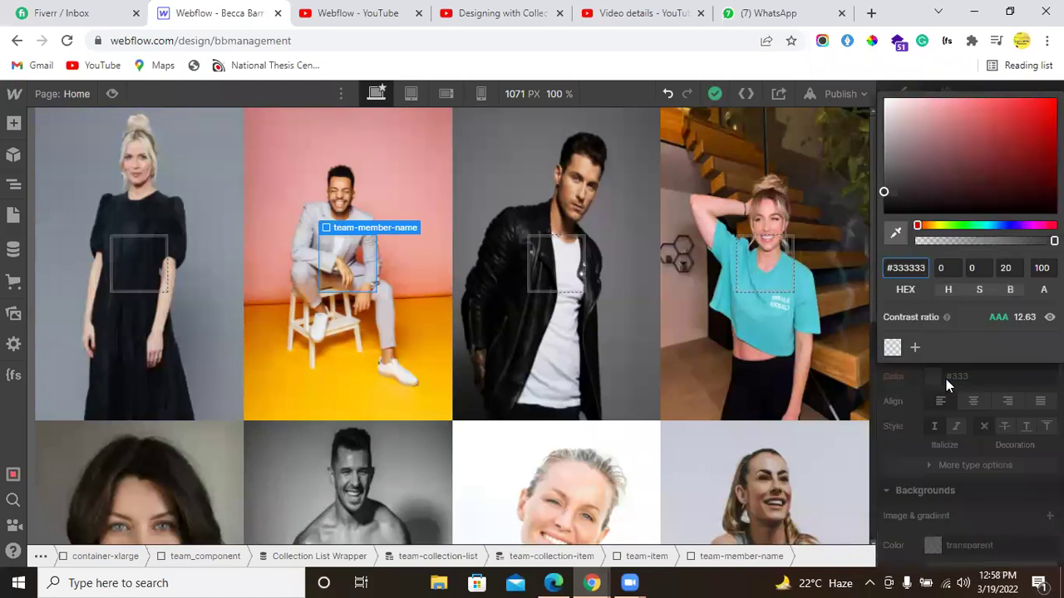
double_click(950, 378)
key(ctrl+v)
key(Return)
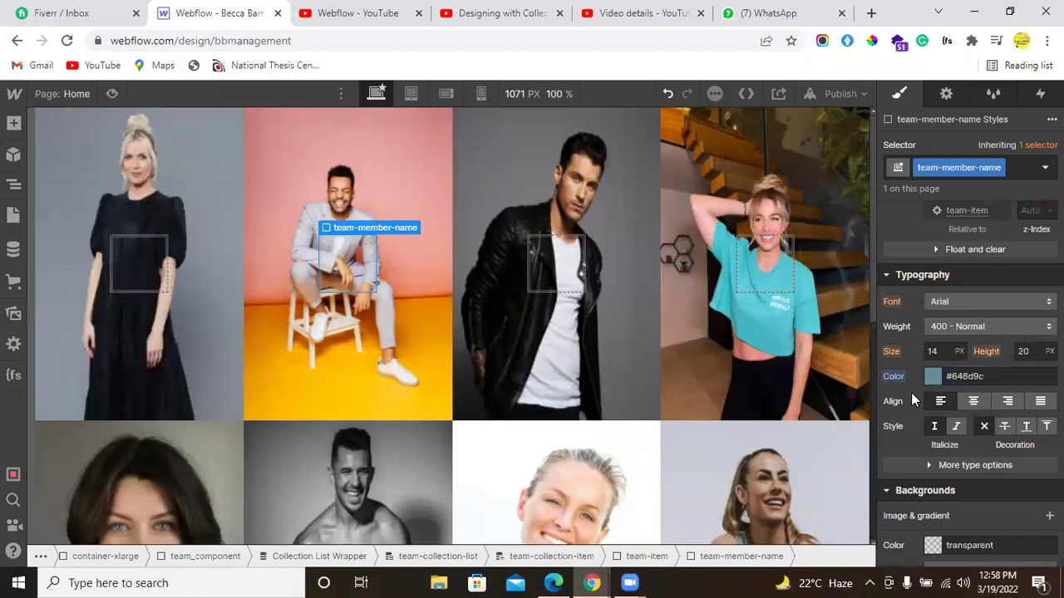
Step: Save #648d9c as a new colour swatch named Light Slate Grey
click(931, 380)
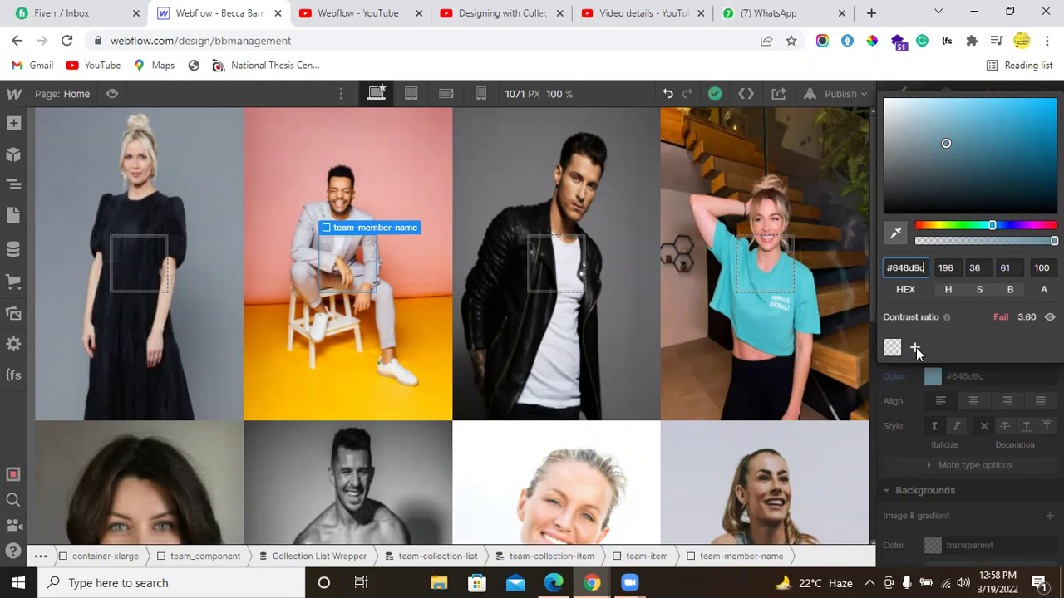
click(914, 349)
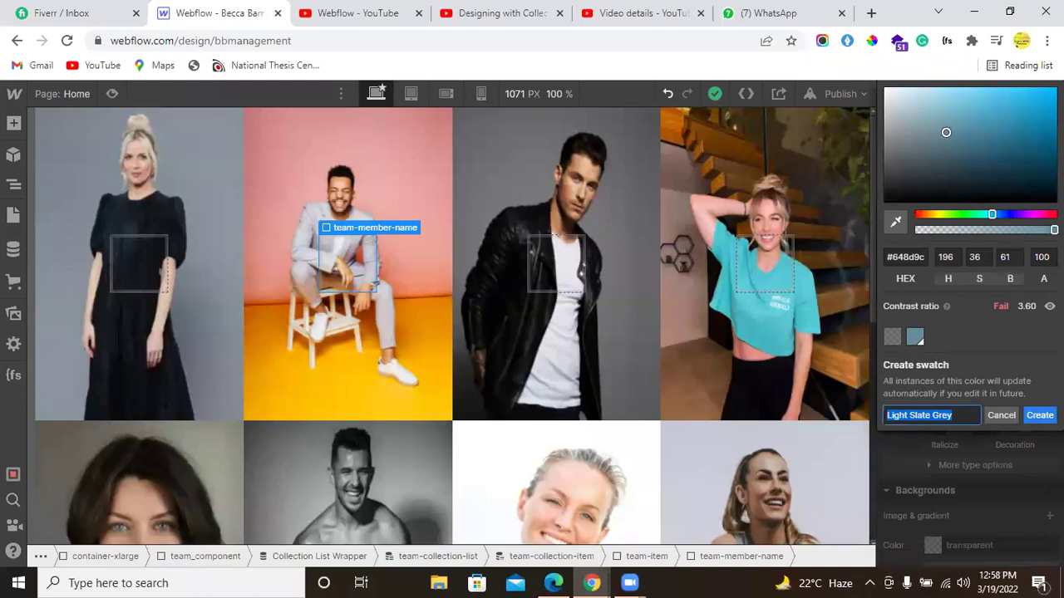
key(Return)
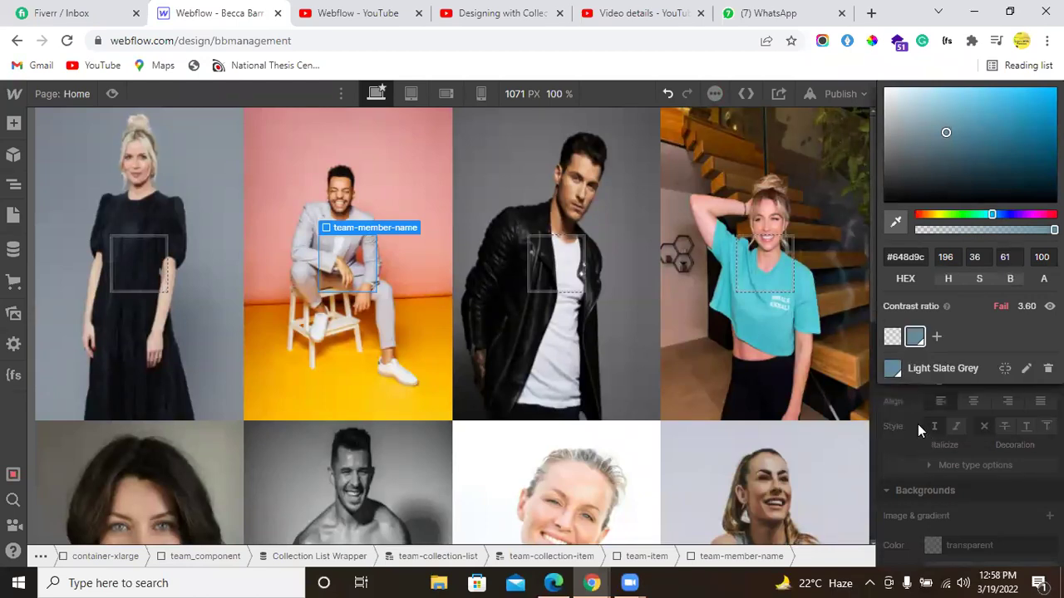
click(918, 423)
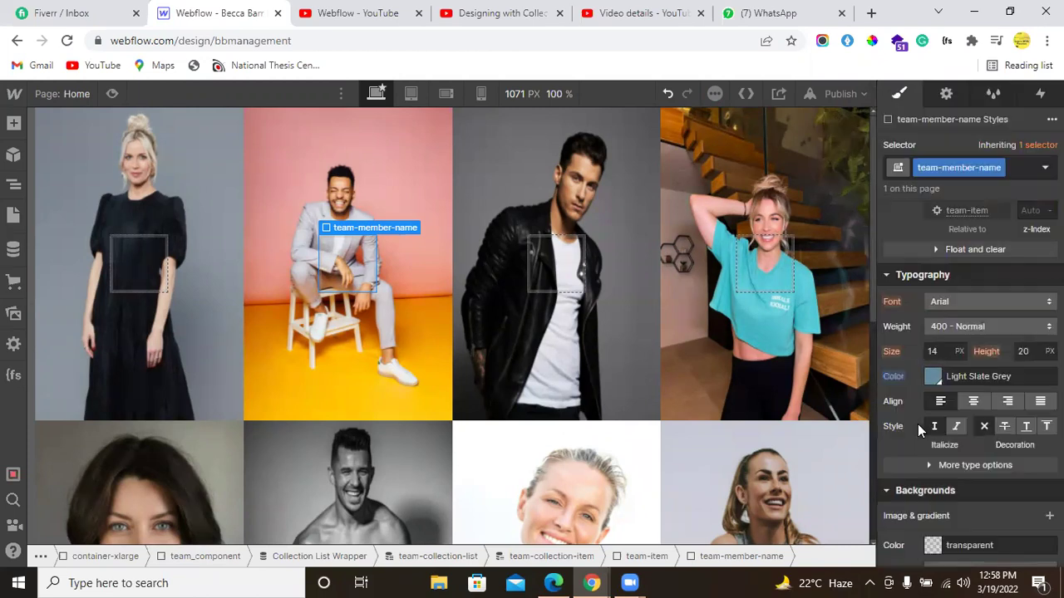
click(934, 378)
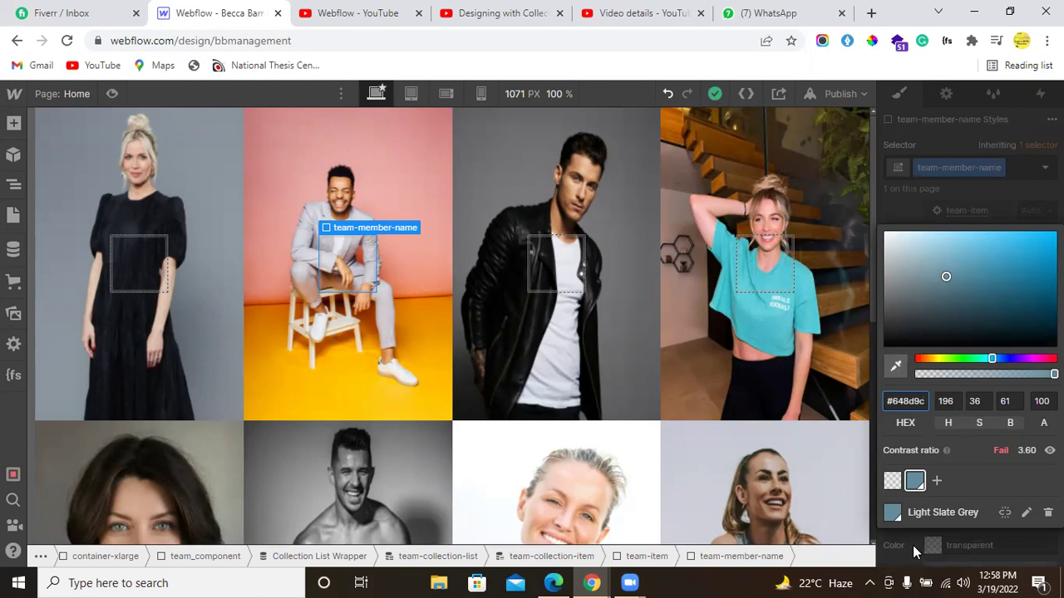
click(913, 546)
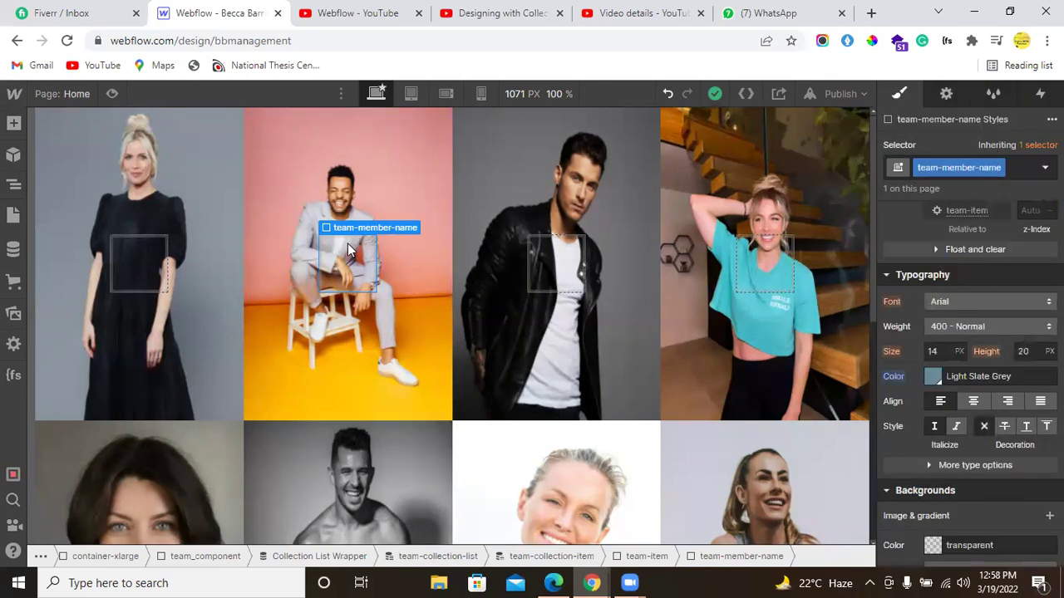
Step: Add a Heading from the Typography elements into team-member-name and set it to H2
click(13, 123)
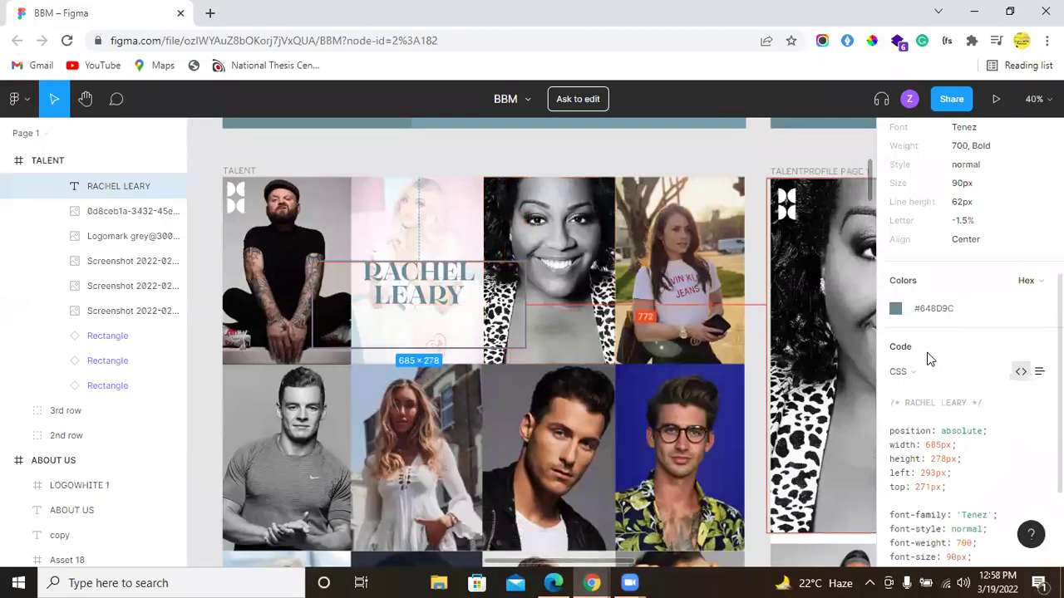
scroll(927, 349, up, 3)
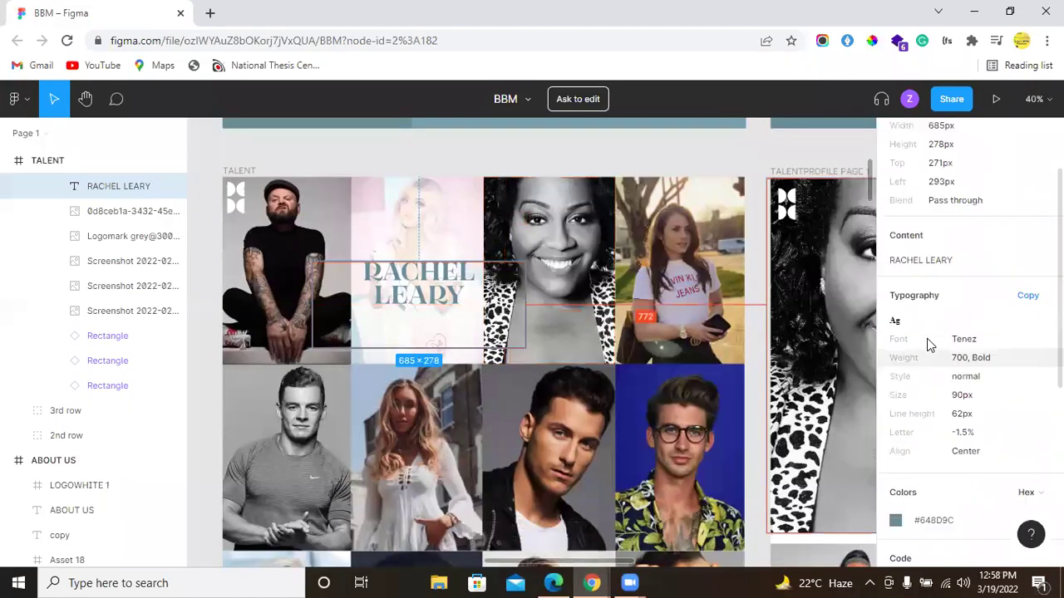
scroll(927, 338, up, 1)
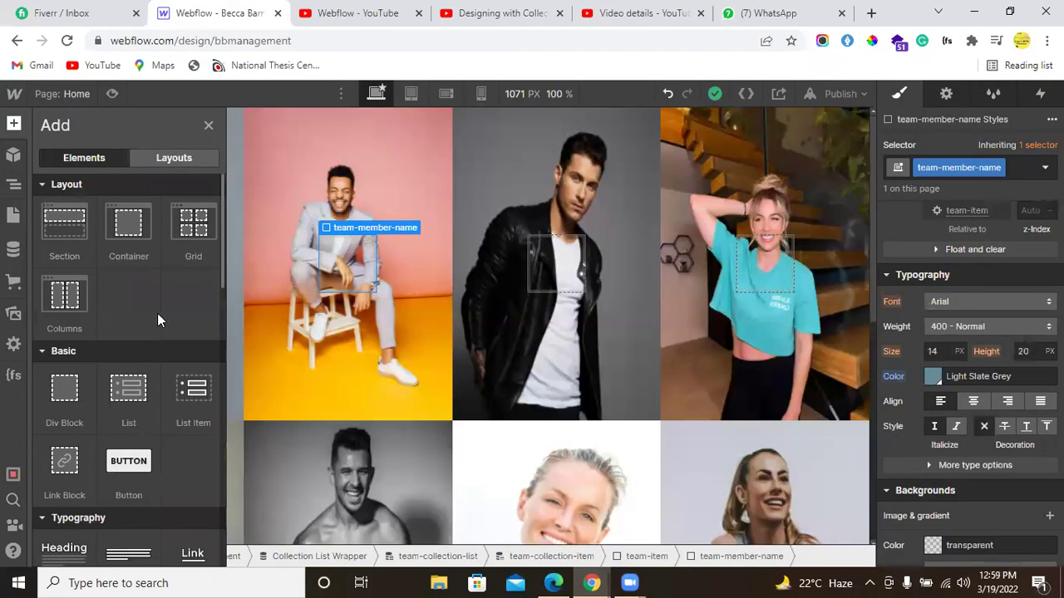
key(a)
scroll(91, 331, down, 2)
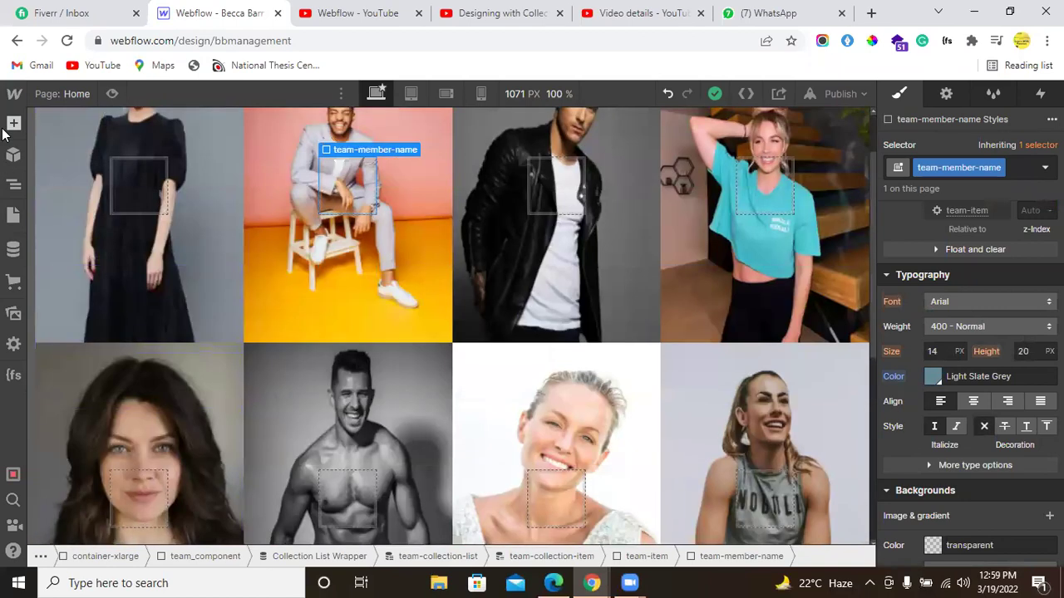
click(13, 125)
scroll(43, 358, down, 3)
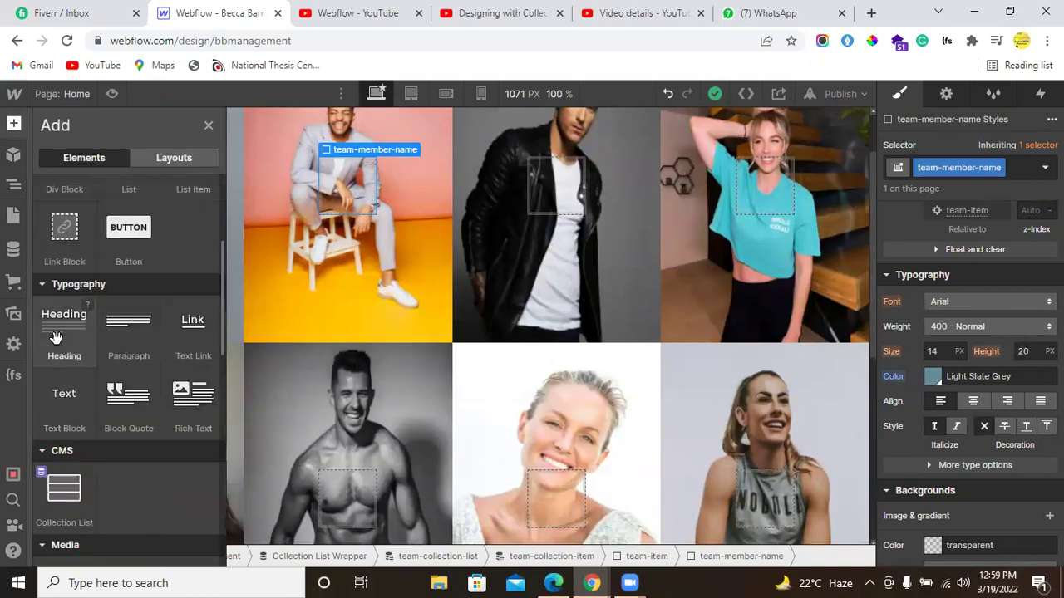
click(57, 334)
click(340, 257)
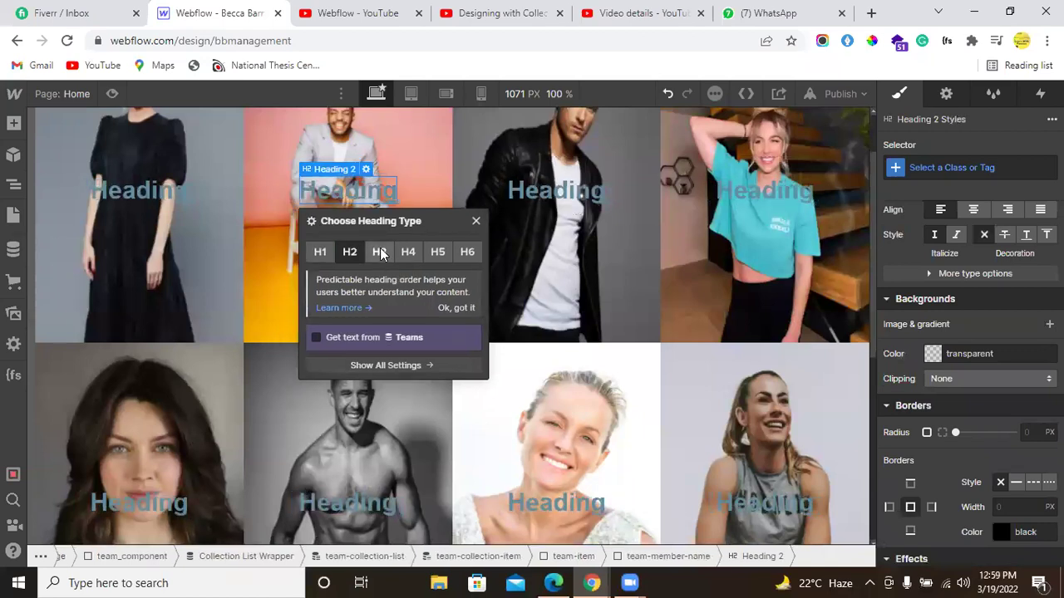
Step: Bind the H2 heading's text to the Teams collection's Member Name field
key(alt+Tab)
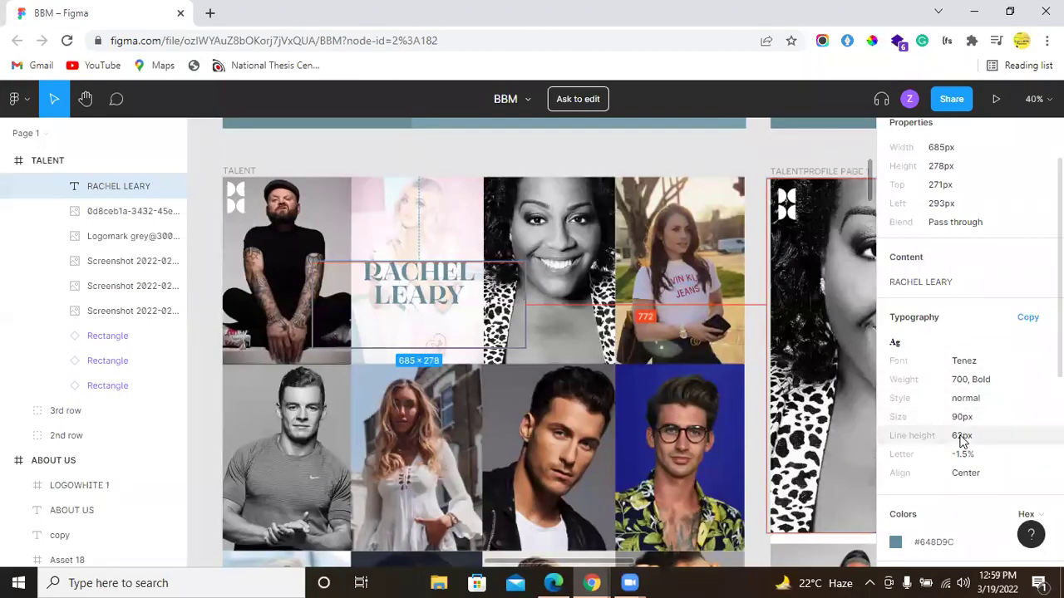
key(alt+Tab)
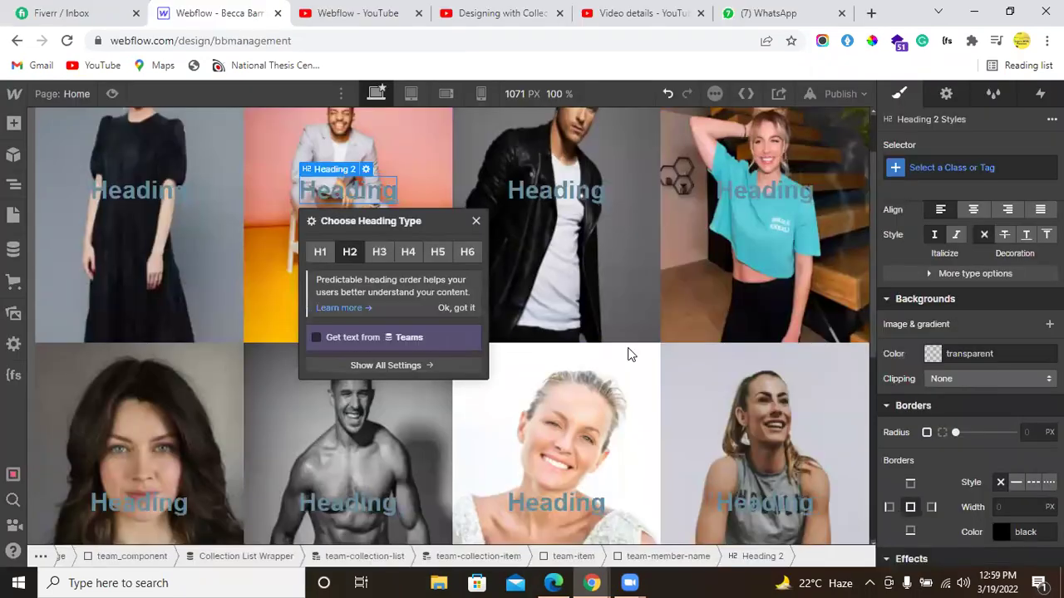
click(476, 220)
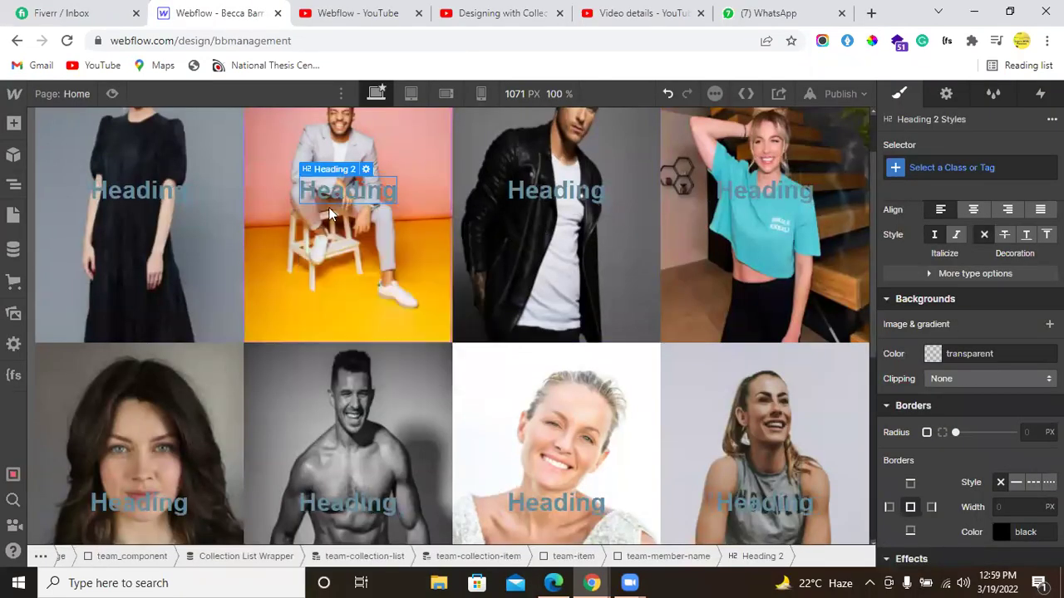
click(365, 169)
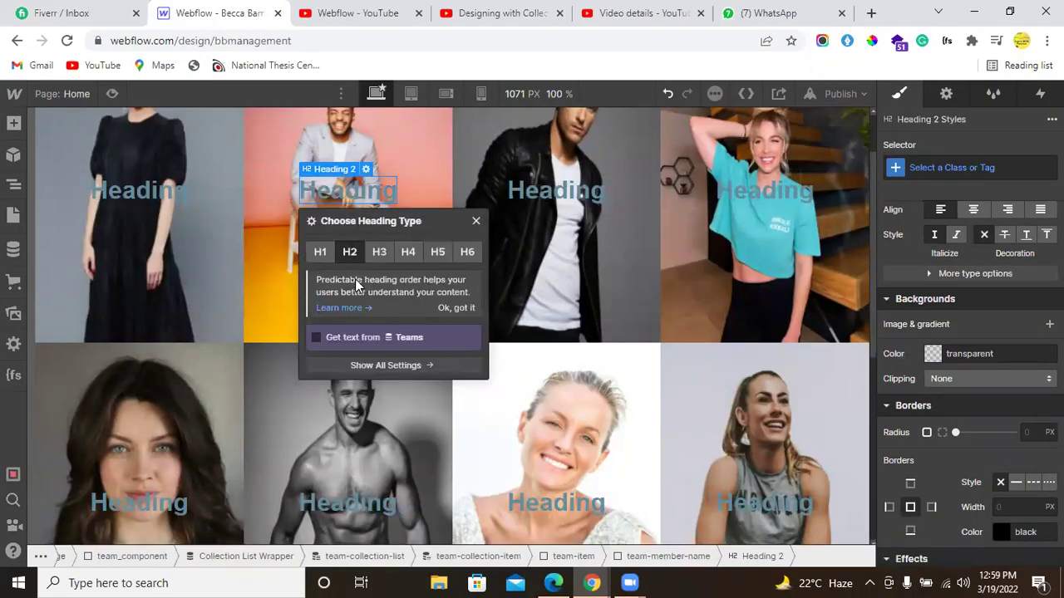
click(355, 339)
click(353, 359)
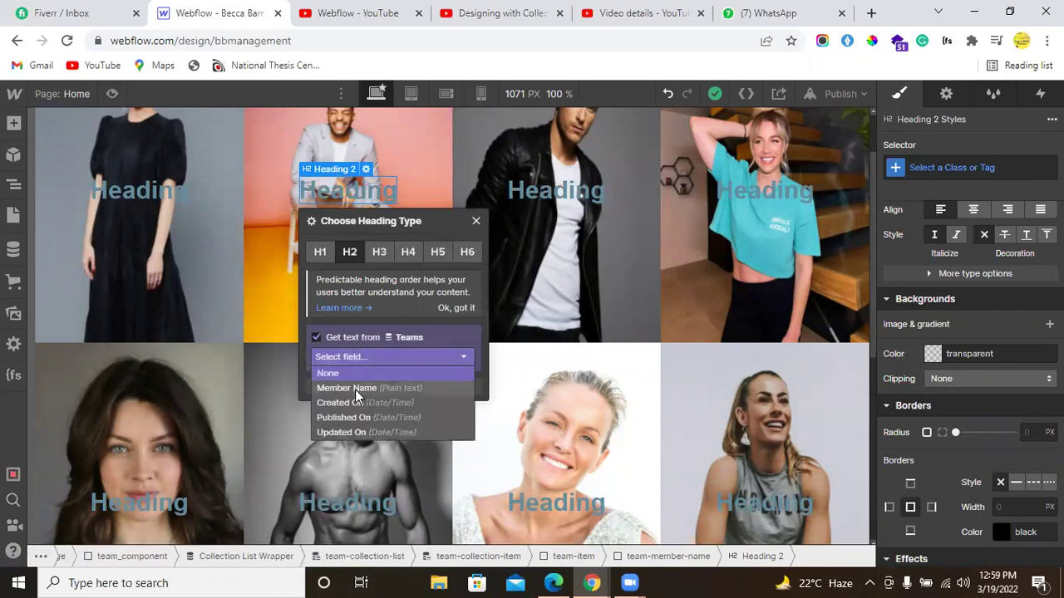
click(356, 387)
click(475, 221)
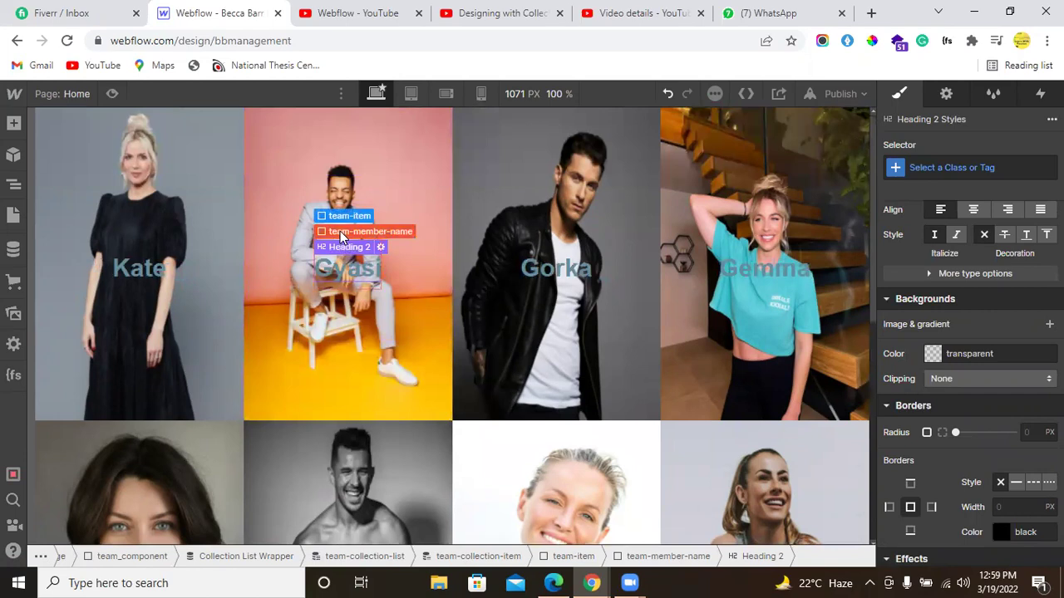
click(357, 231)
scroll(1012, 404, up, 5)
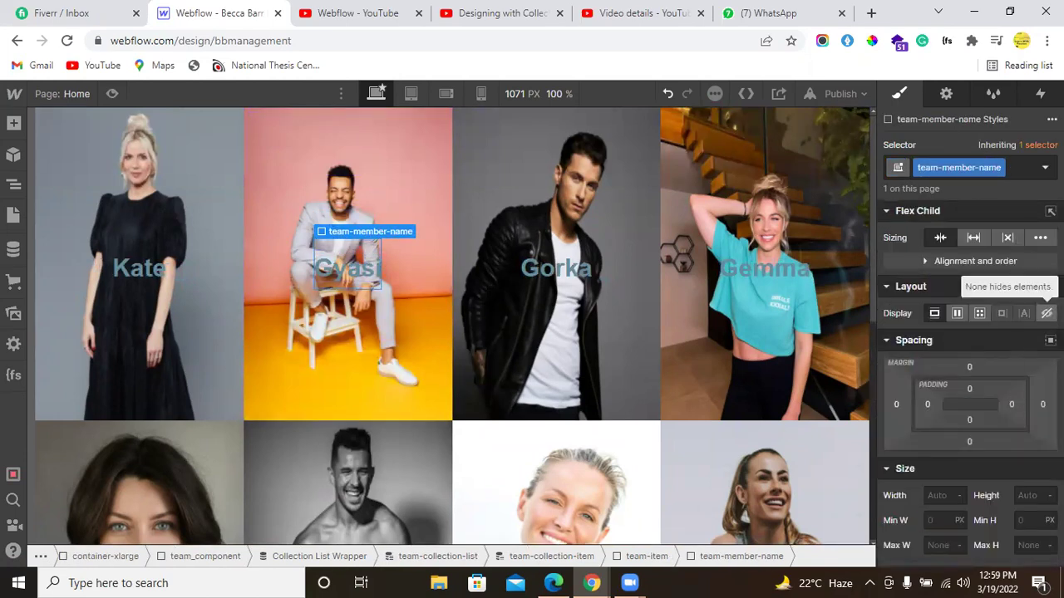
Step: Hide the member names by default and add a team-item Mouse hover trigger that starts an animation
click(1047, 312)
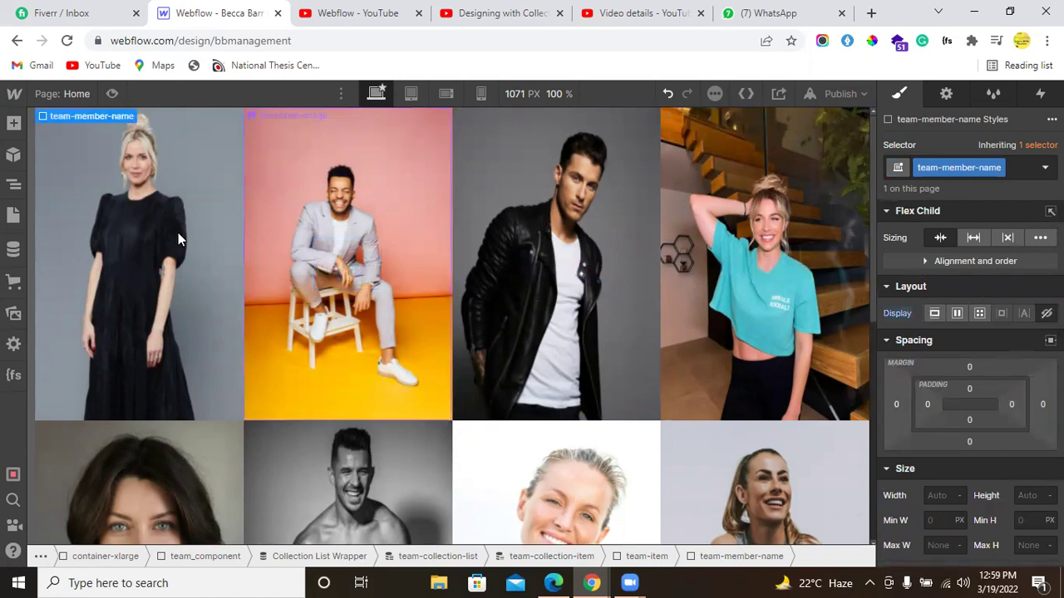
click(69, 120)
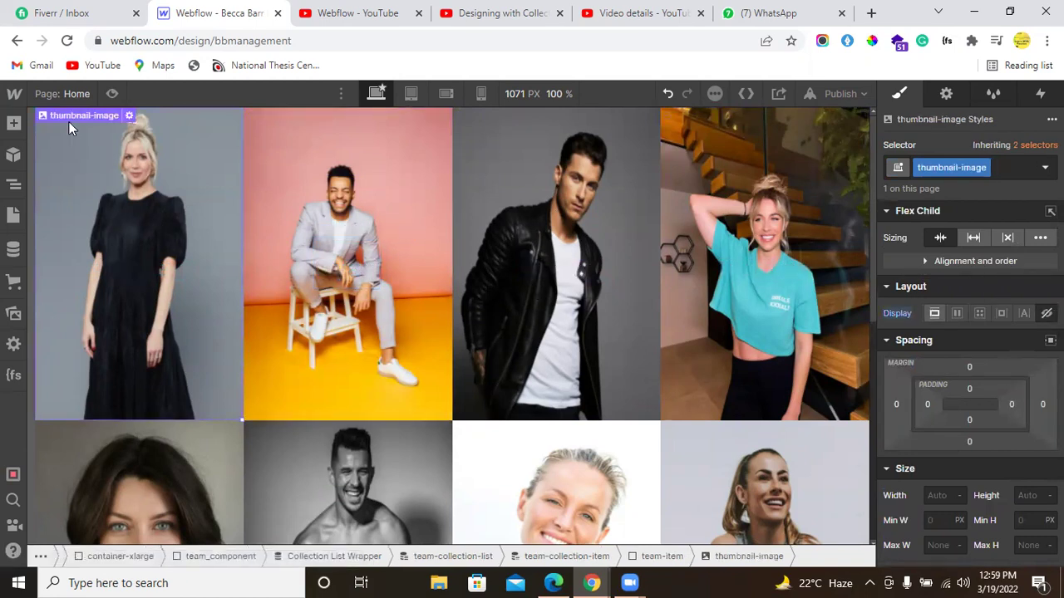
click(69, 131)
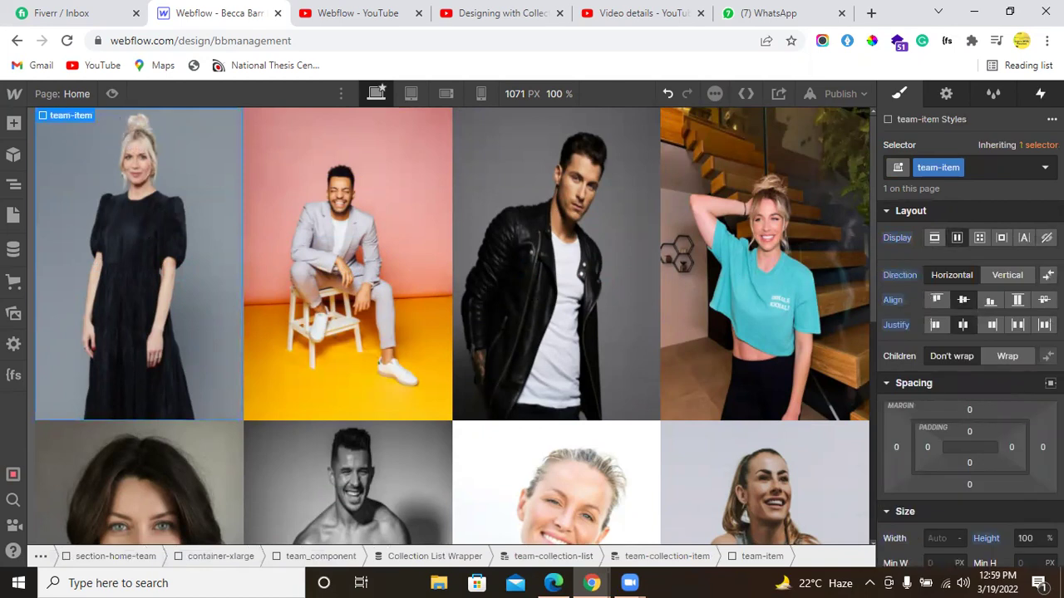
click(1039, 93)
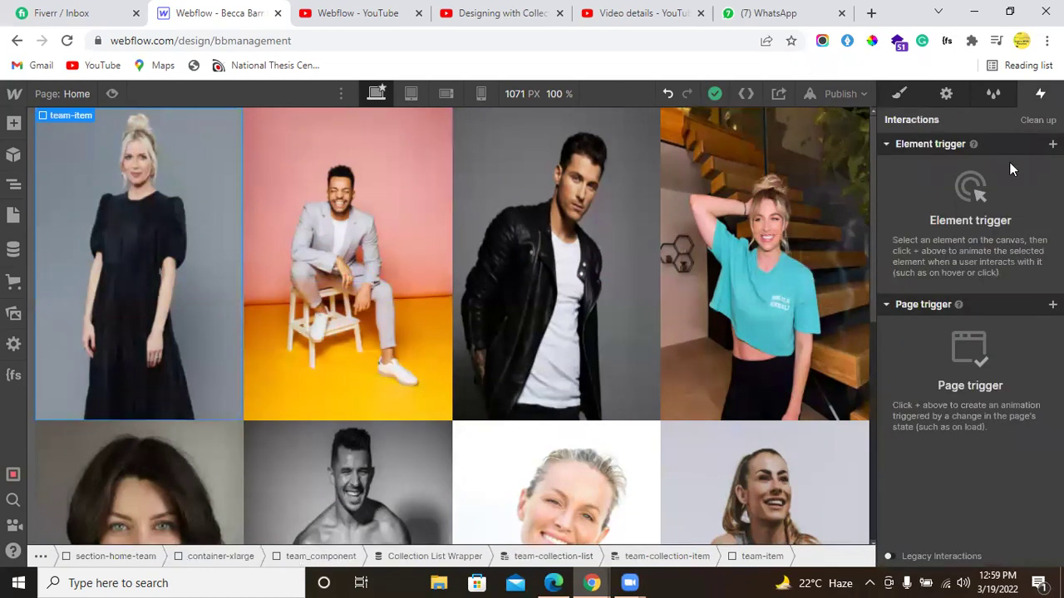
click(1052, 144)
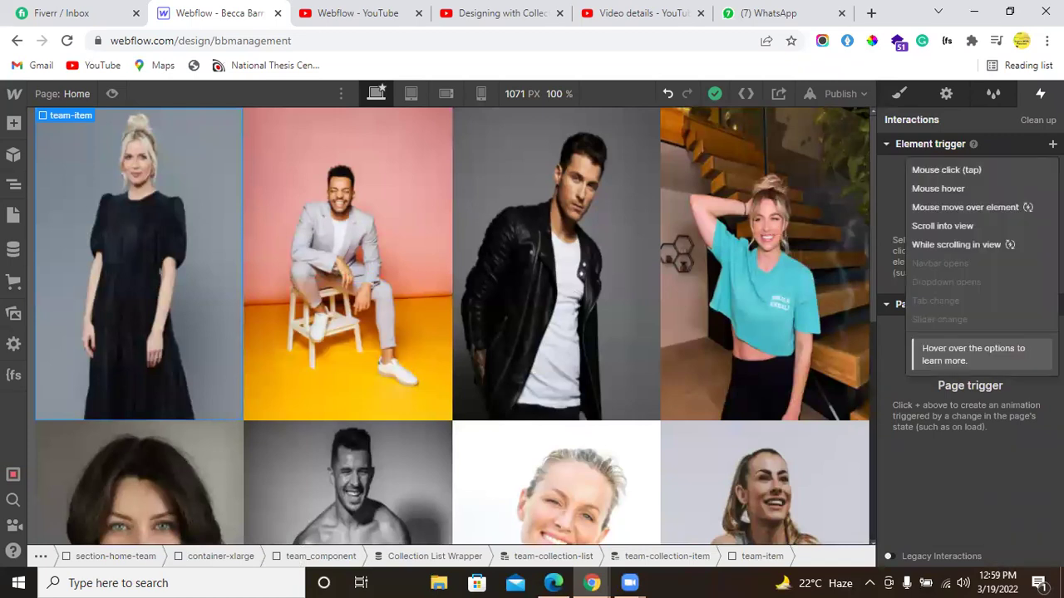
click(975, 187)
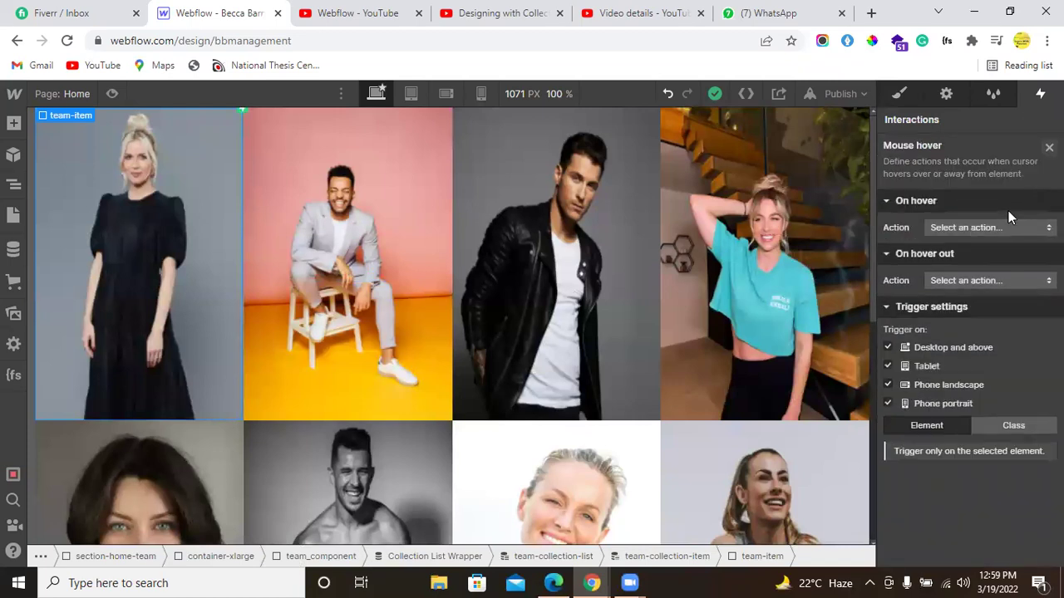
click(990, 227)
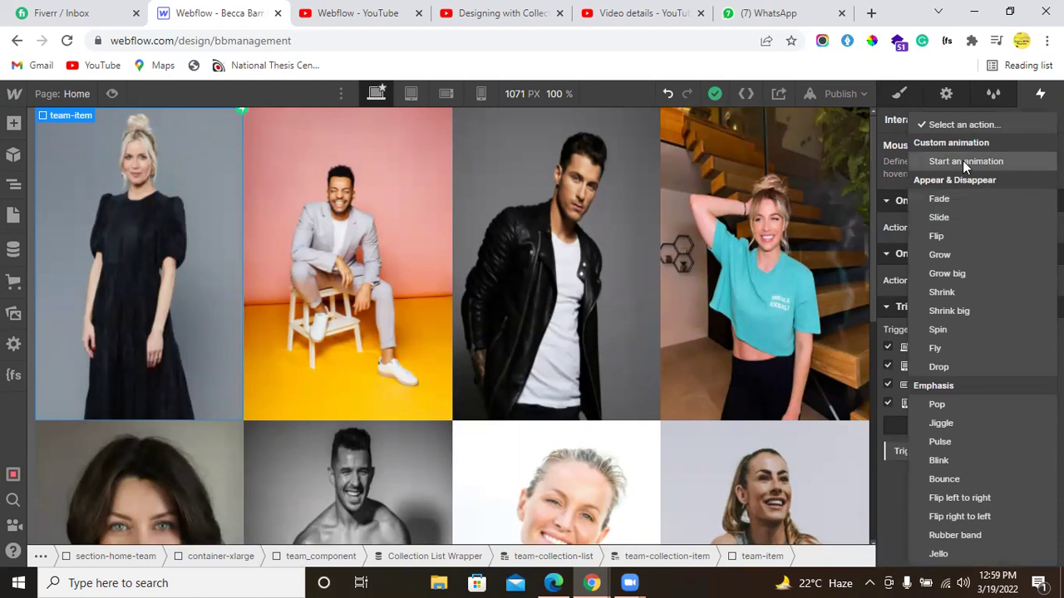
click(962, 160)
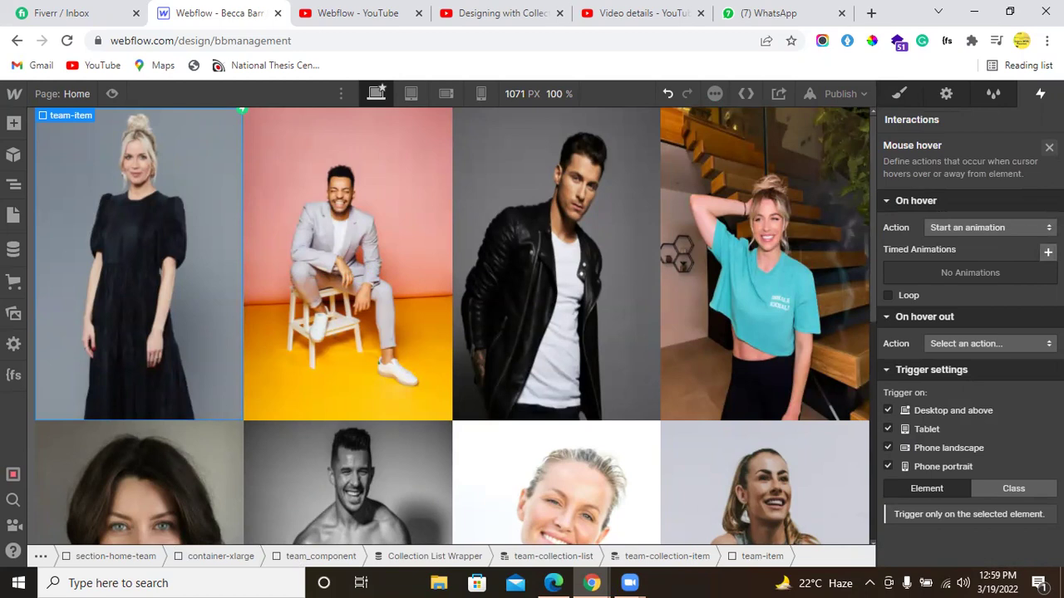
Step: Create the name-show timed animation with an initial Hide/Show action hiding team-member-name
click(1047, 251)
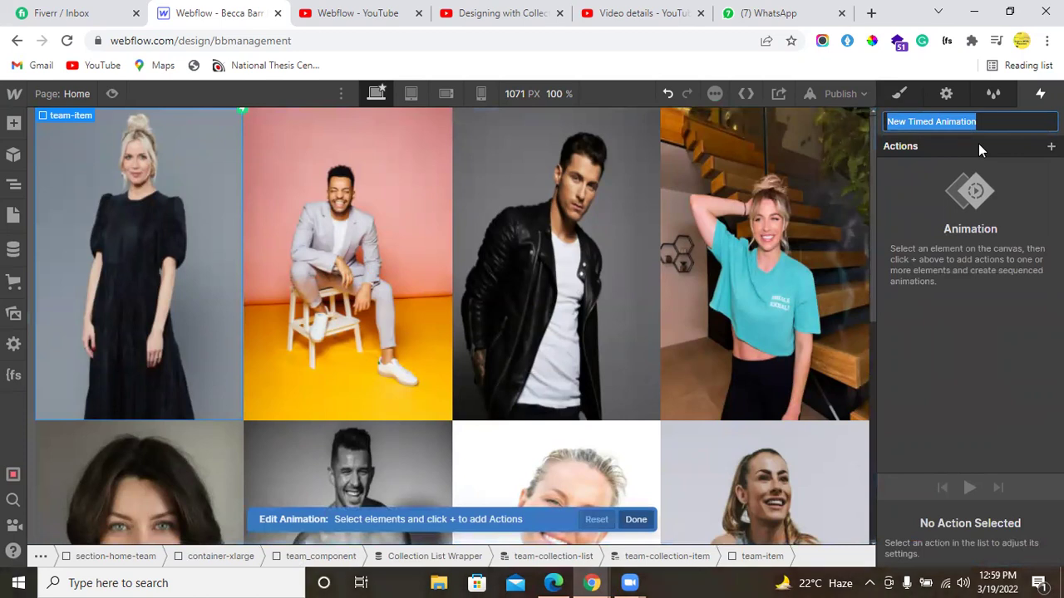
text(name)
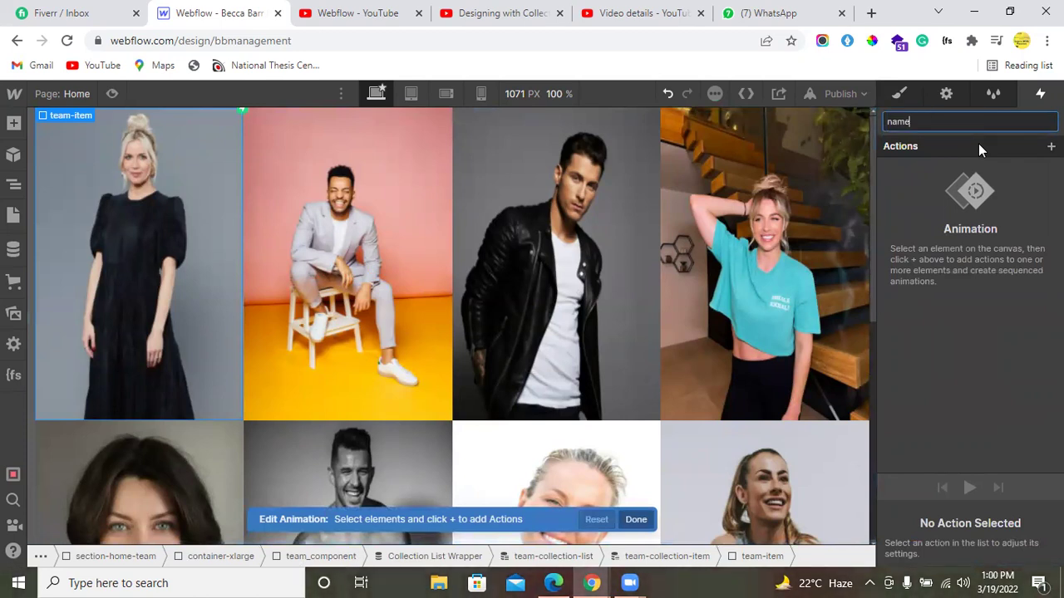
text(-show)
key(Return)
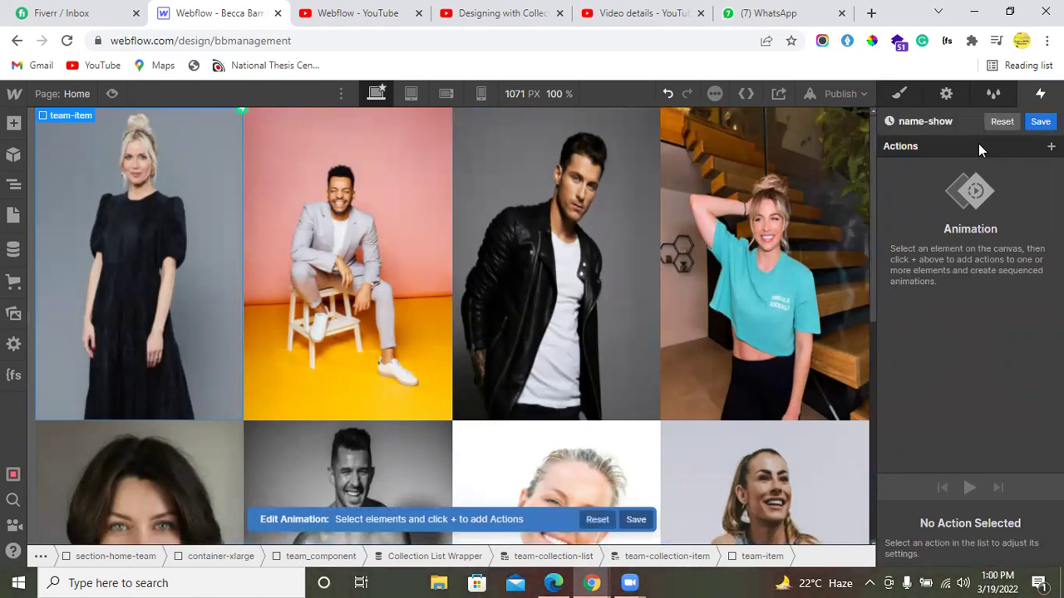
click(15, 187)
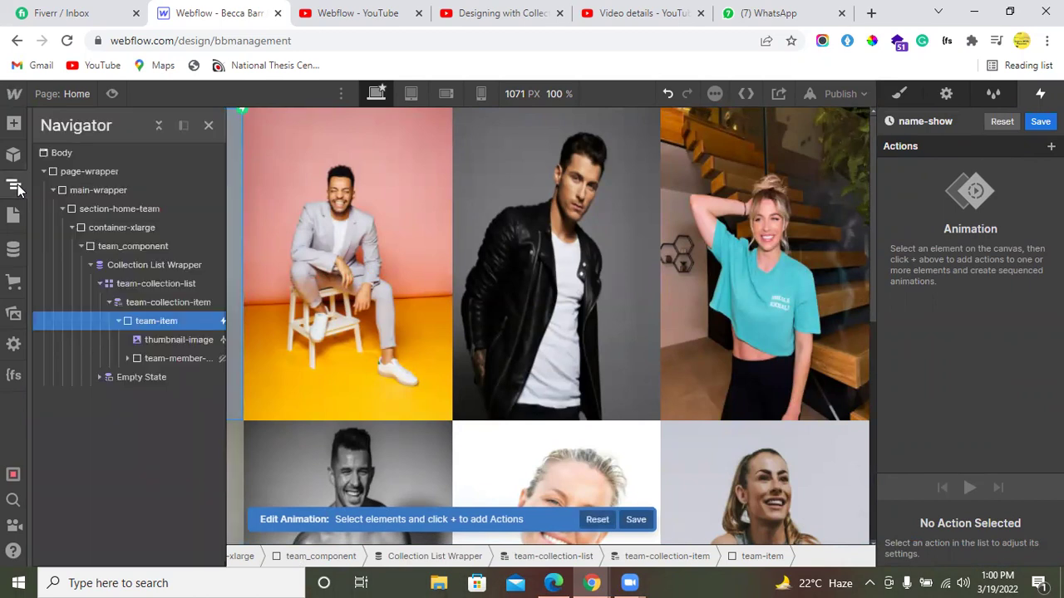
click(160, 357)
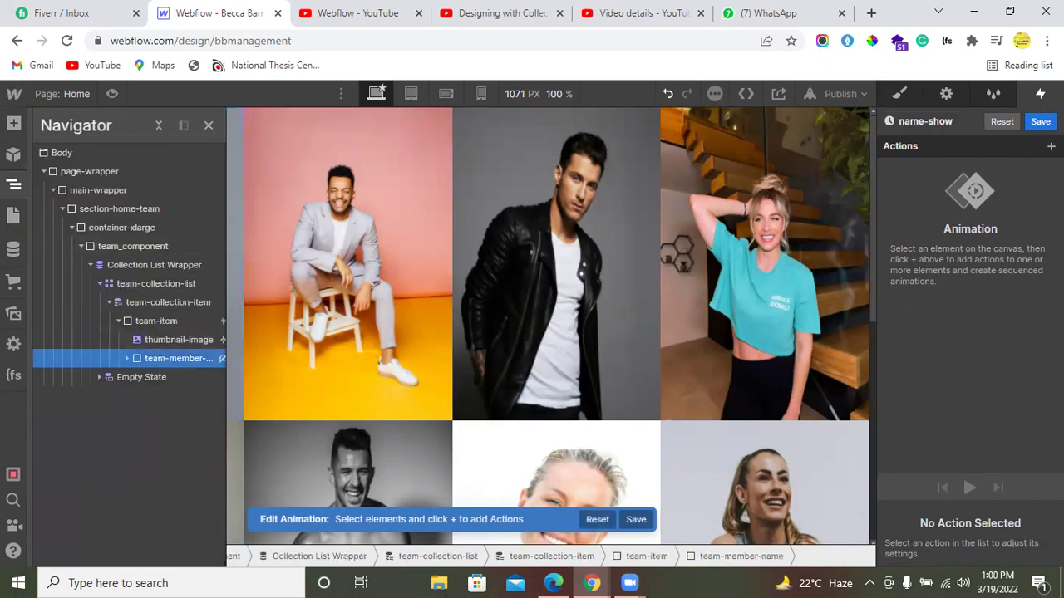
click(1050, 146)
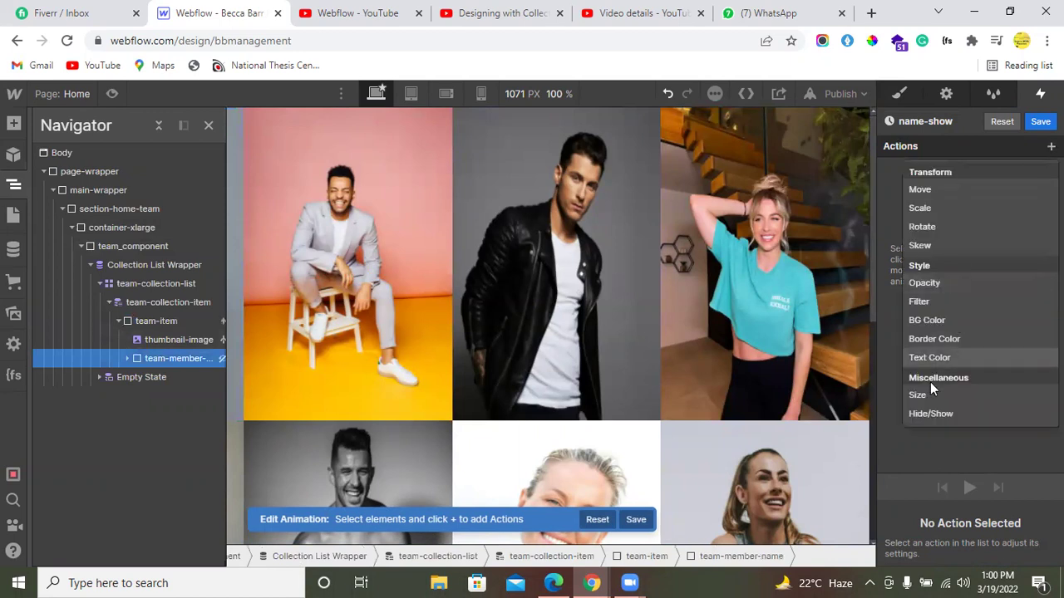
click(929, 414)
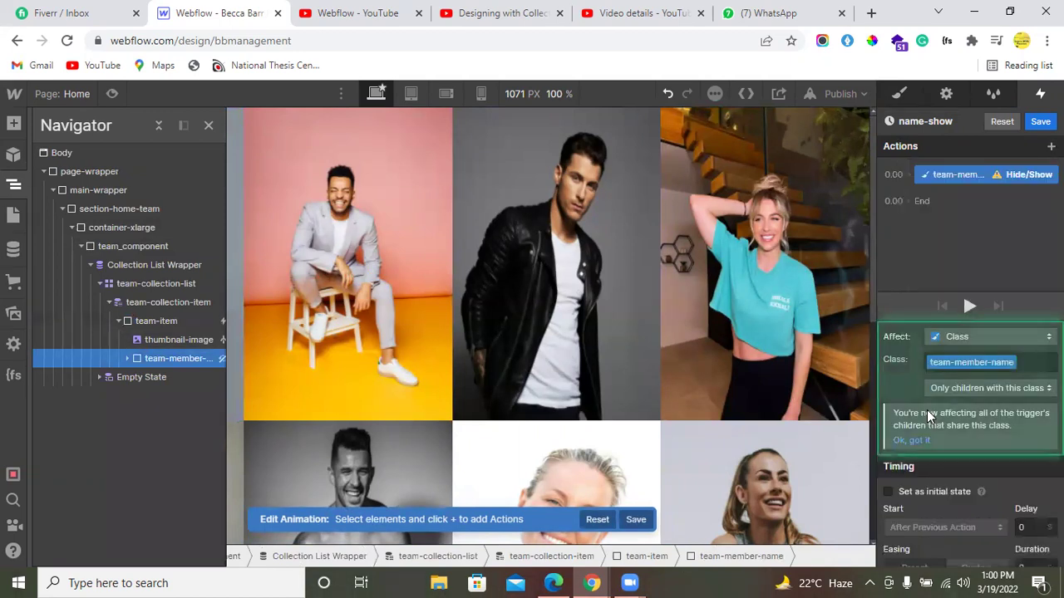
click(919, 496)
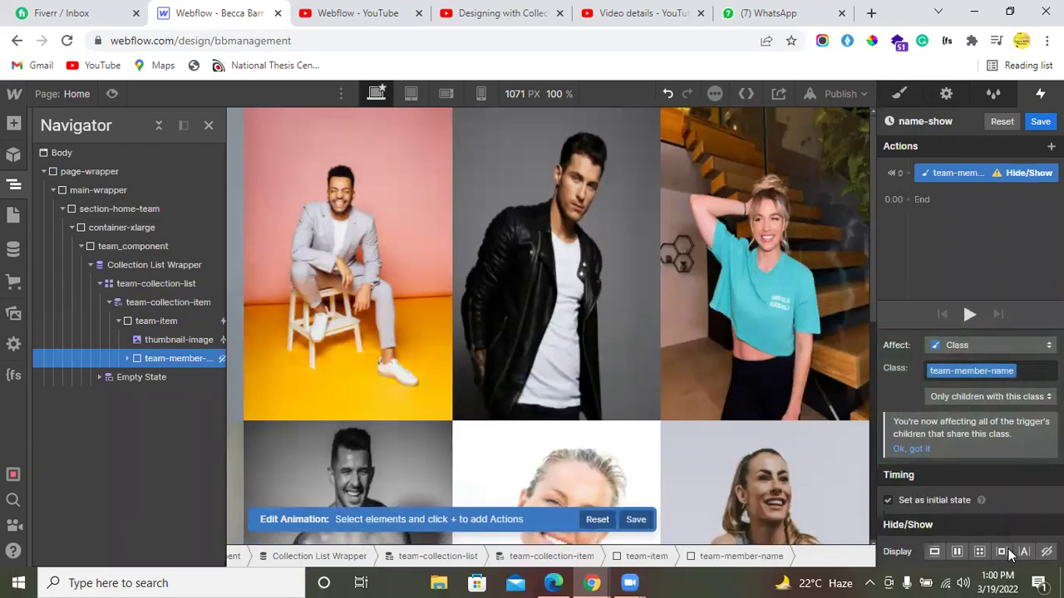
Step: Add a second Hide/Show action displaying the name as Block, and save the animation
click(908, 185)
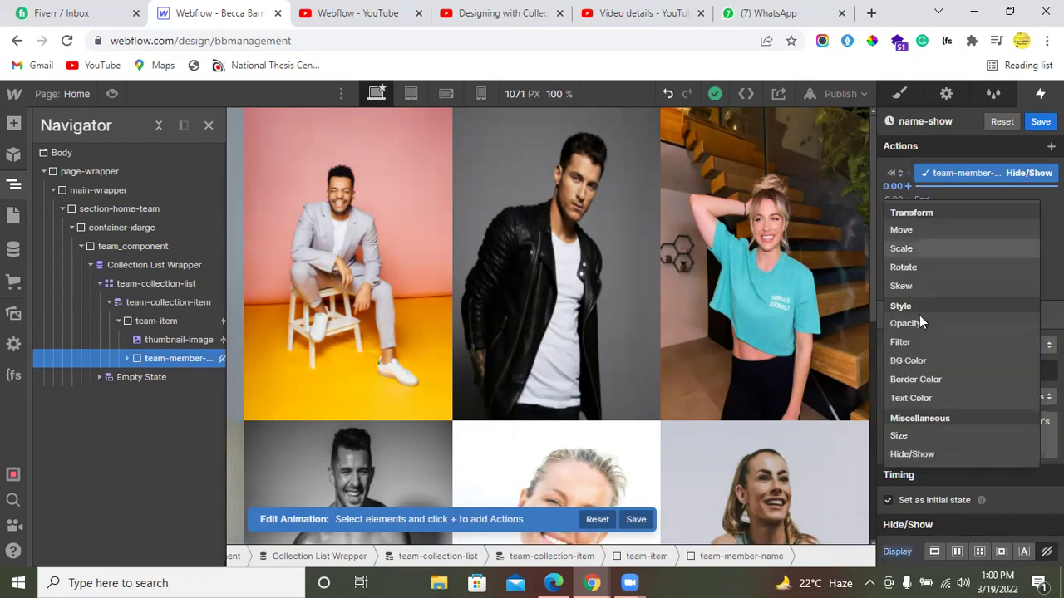
click(927, 454)
scroll(935, 541, down, 1)
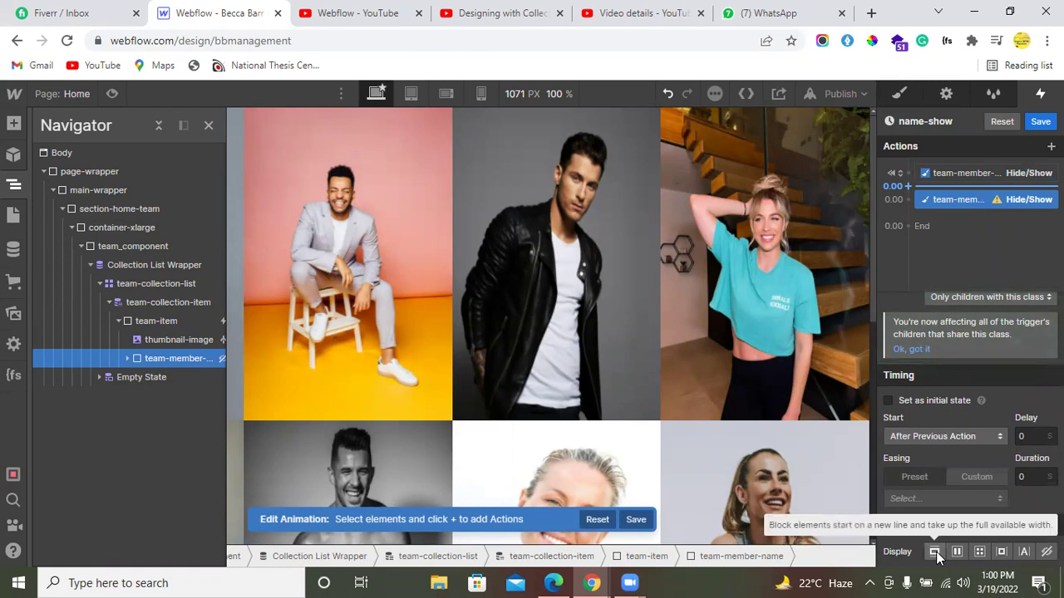
click(936, 553)
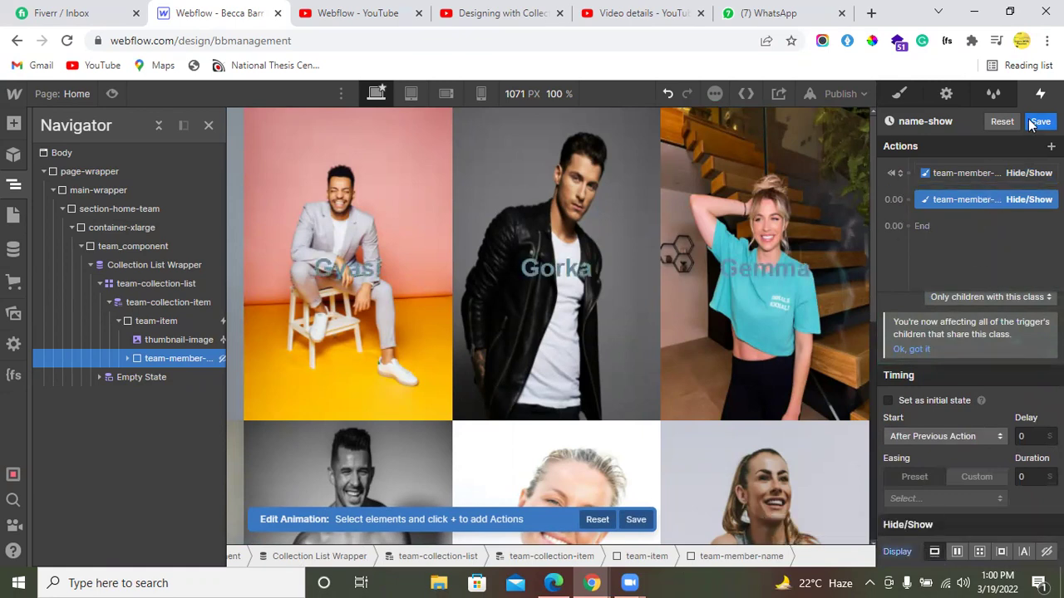
click(1037, 122)
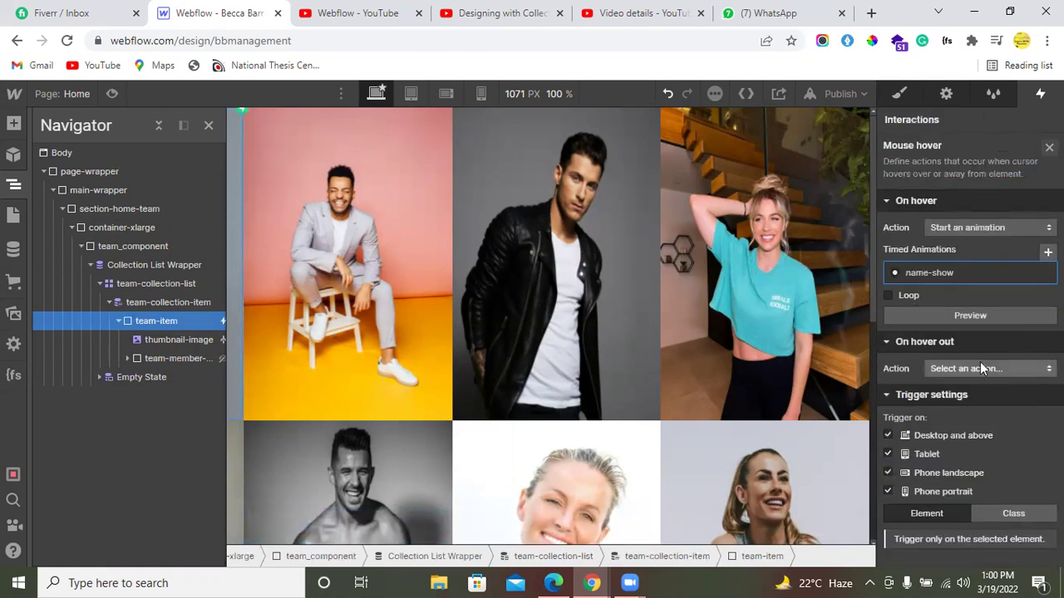
click(980, 366)
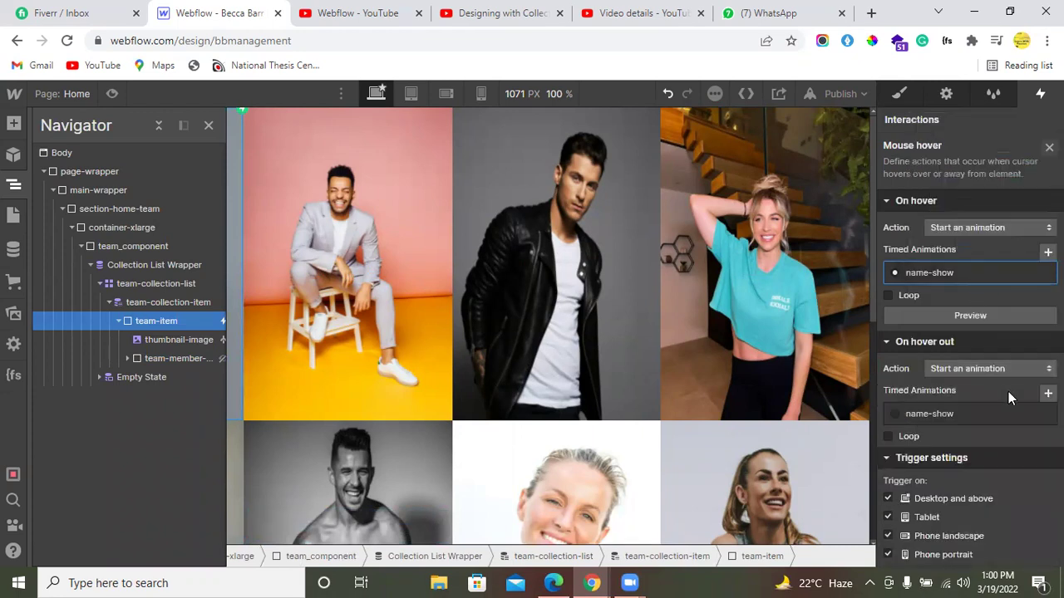
Step: Create a hover-out animation named name-hide with a Hide/Show action on team-member-name, and save it
click(1047, 251)
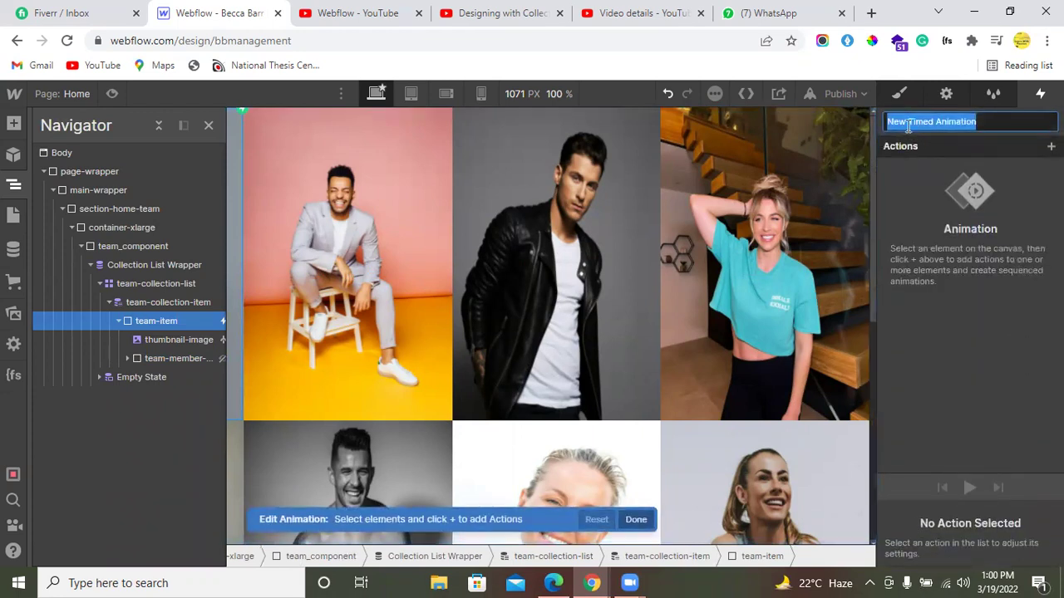
text(name-hide)
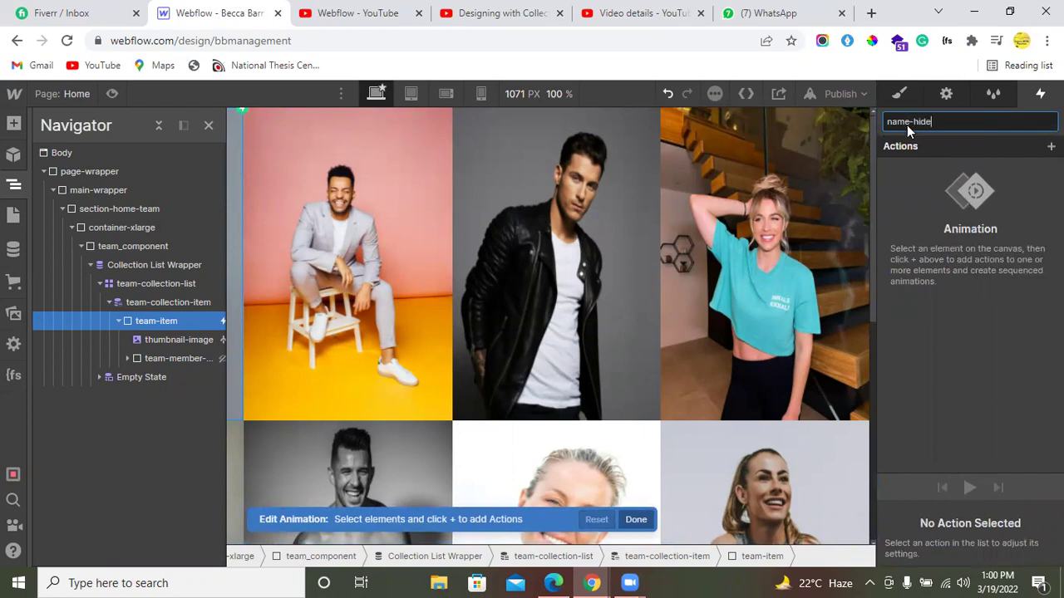
key(Return)
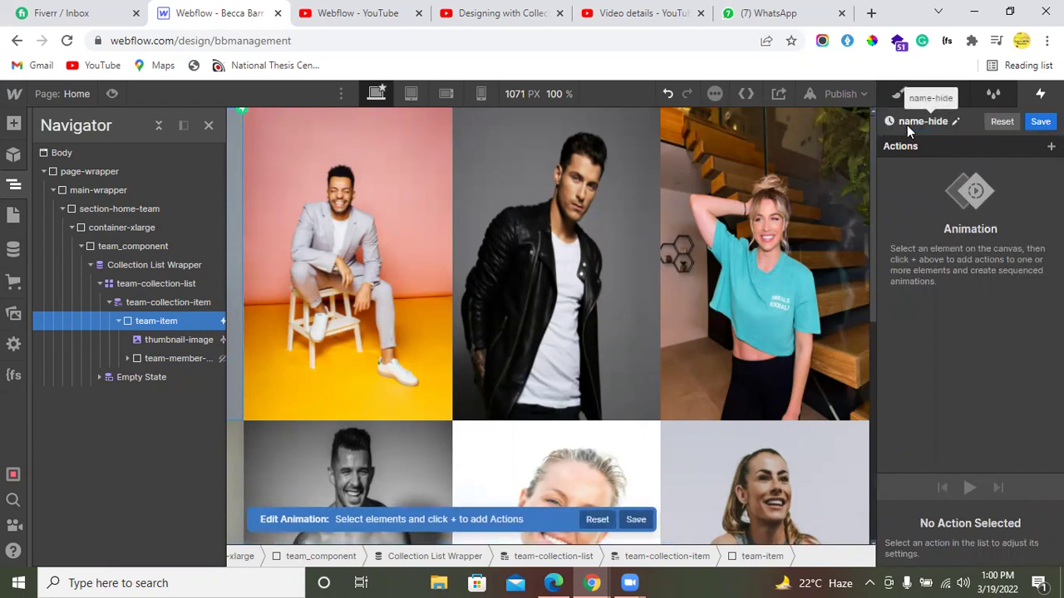
click(178, 361)
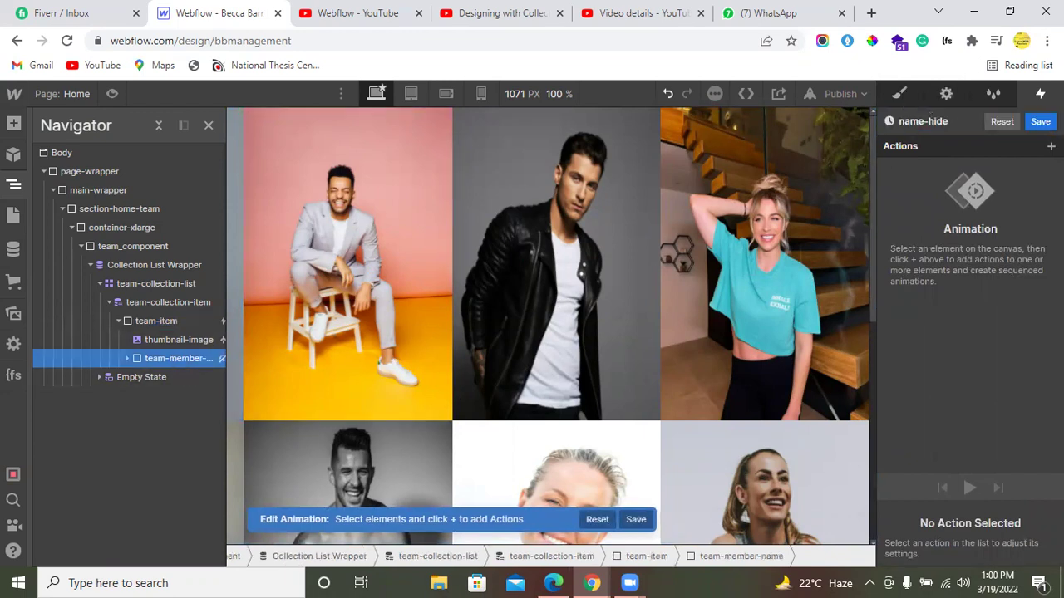
click(1050, 147)
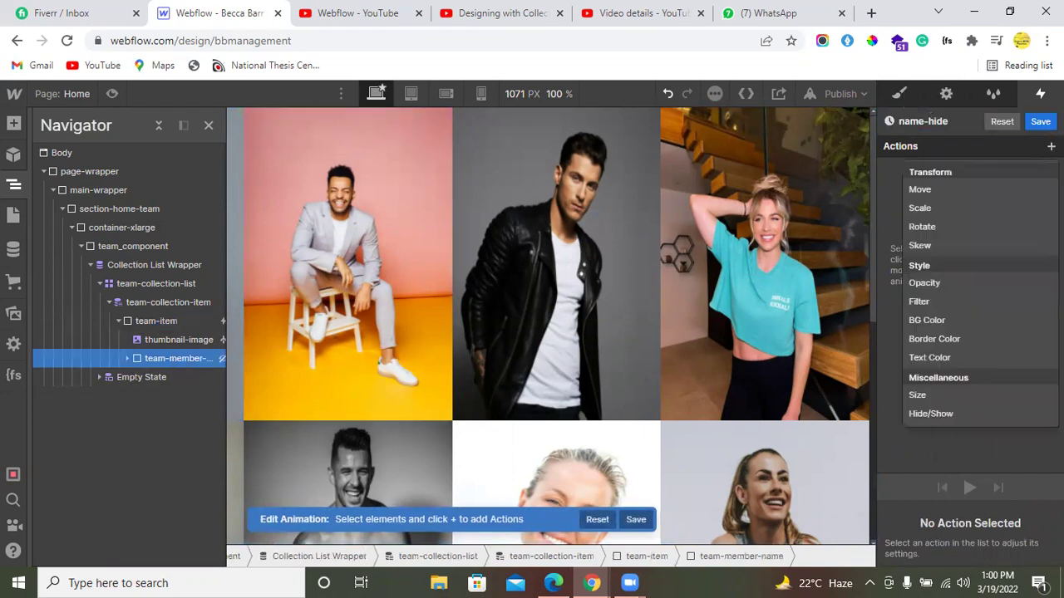
click(944, 408)
scroll(1006, 537, down, 2)
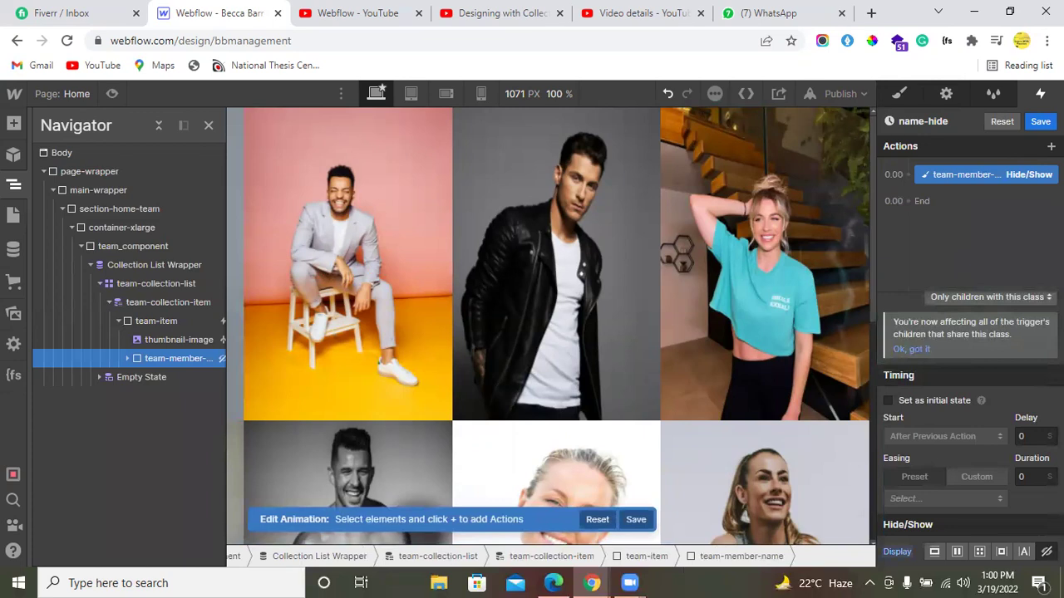
click(1040, 121)
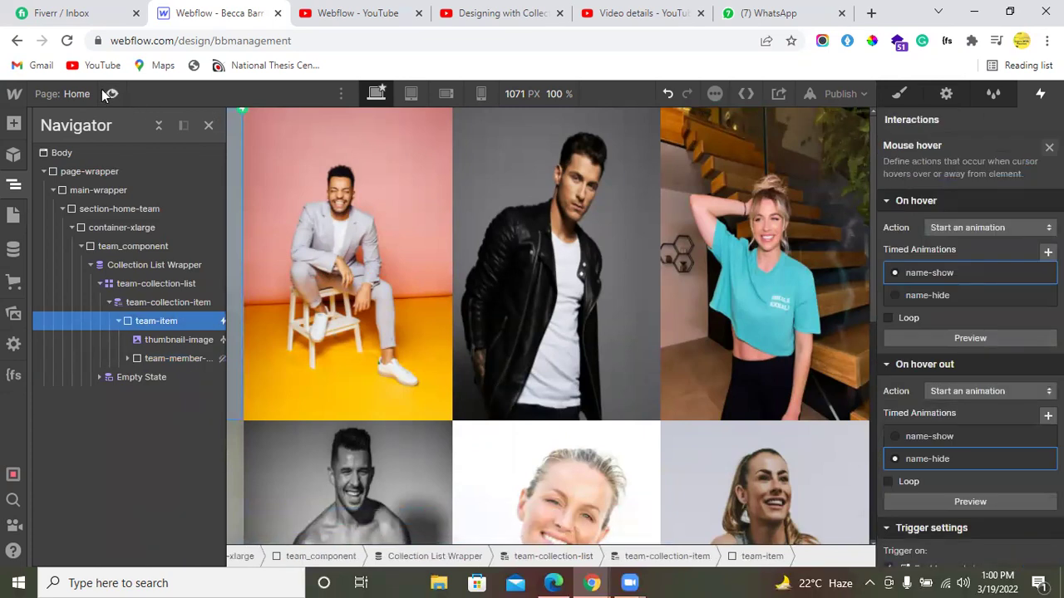
click(111, 94)
Step: Test the name overlays on several team photos in preview, scrolling through the member grid
mouse_move(163, 271)
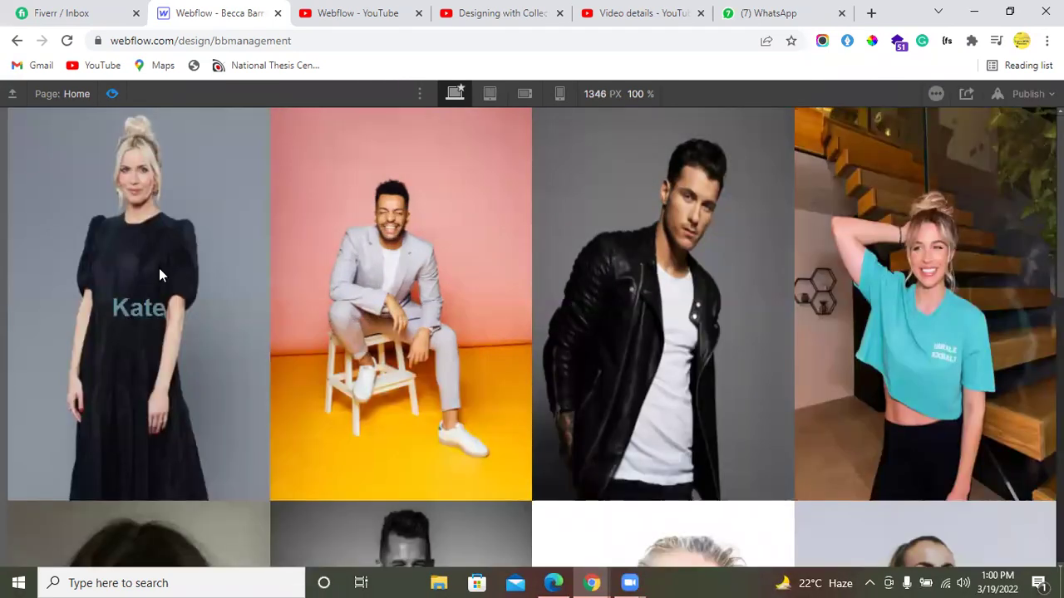
mouse_move(654, 302)
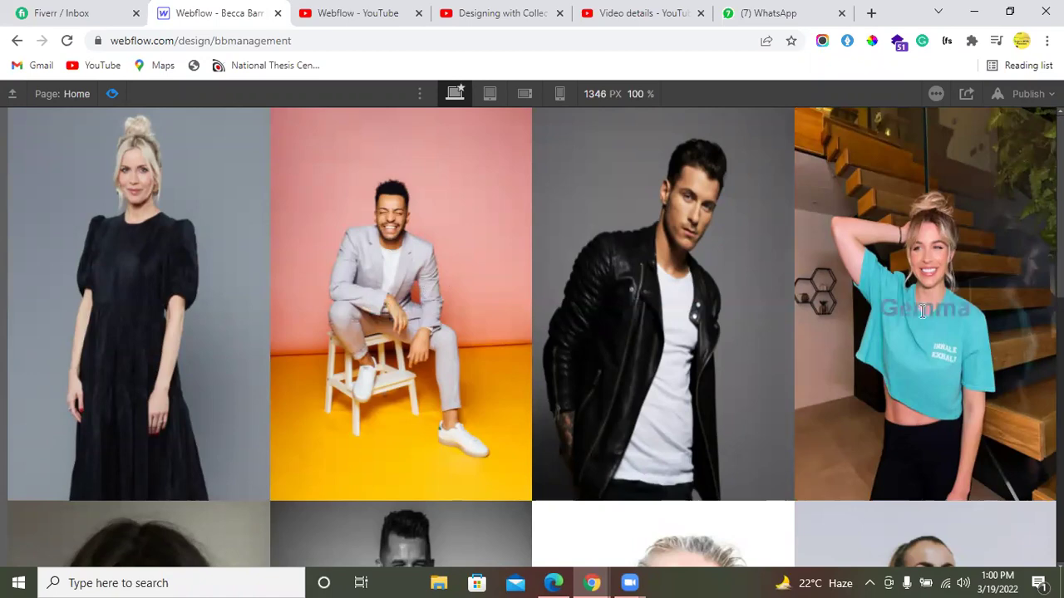
scroll(515, 286, down, 8)
scroll(392, 187, up, 3)
scroll(384, 279, down, 3)
scroll(397, 208, up, 3)
mouse_move(487, 245)
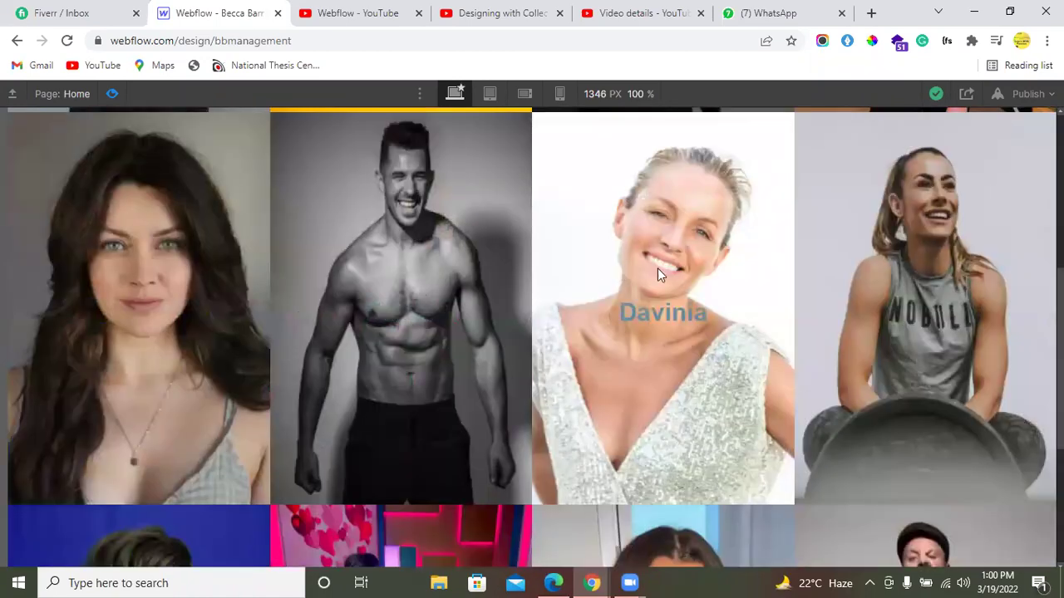
scroll(75, 319, down, 3)
mouse_move(164, 308)
mouse_move(732, 383)
key(alt+Tab)
Step: Select the top-left portrait in the Figma TALENT frame, then return to the Webflow window
click(345, 254)
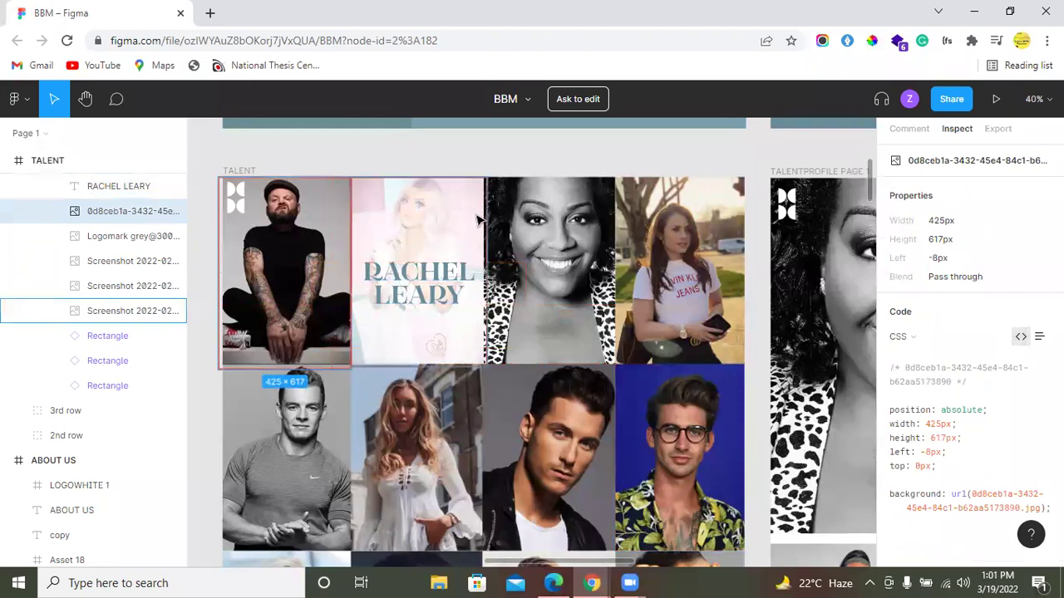
scroll(499, 250, up, 1)
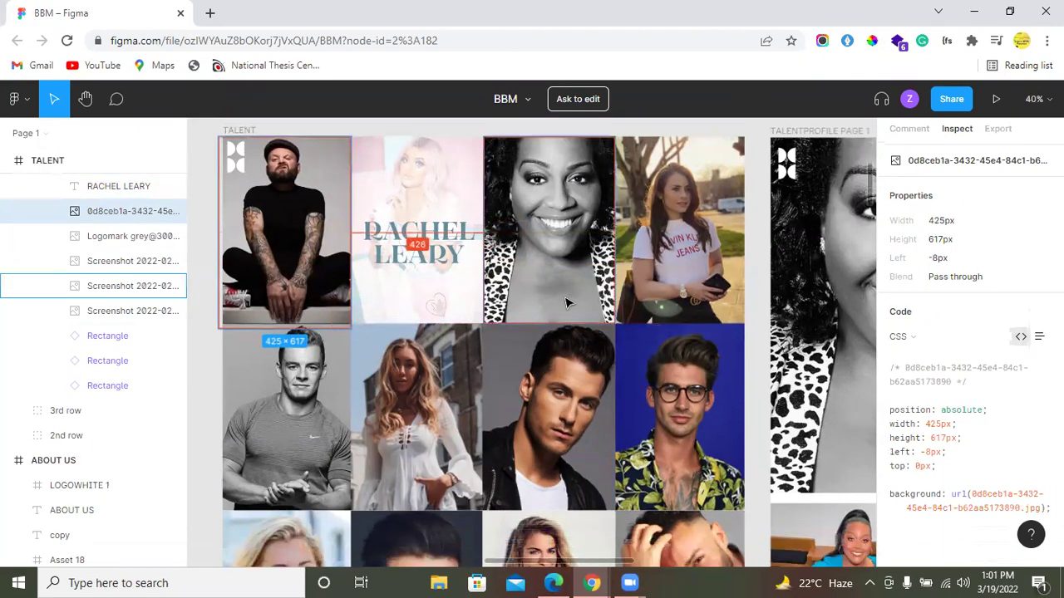
scroll(418, 274, down, 5)
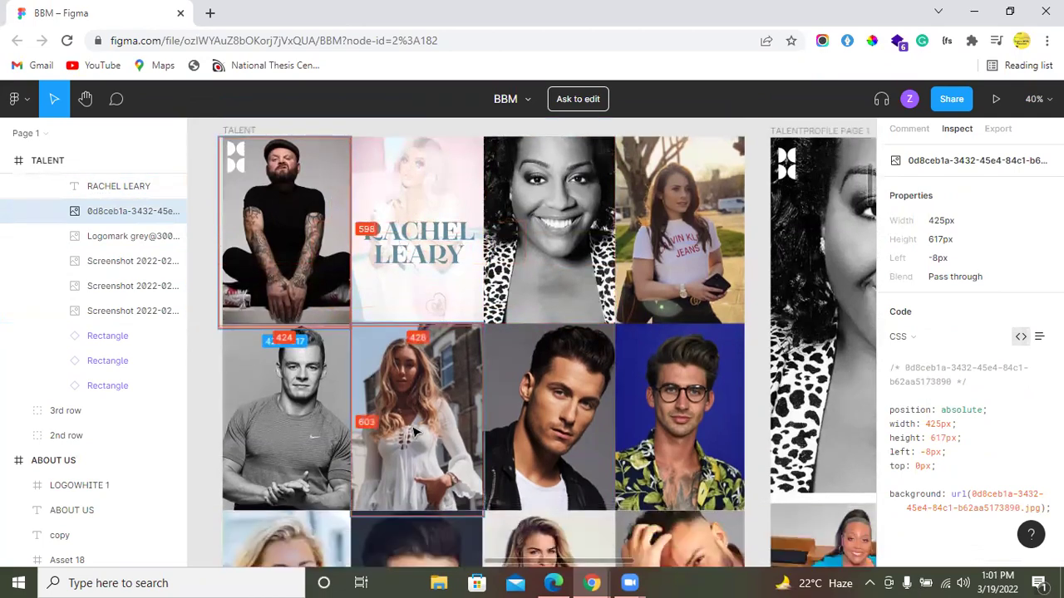
scroll(402, 409, up, 3)
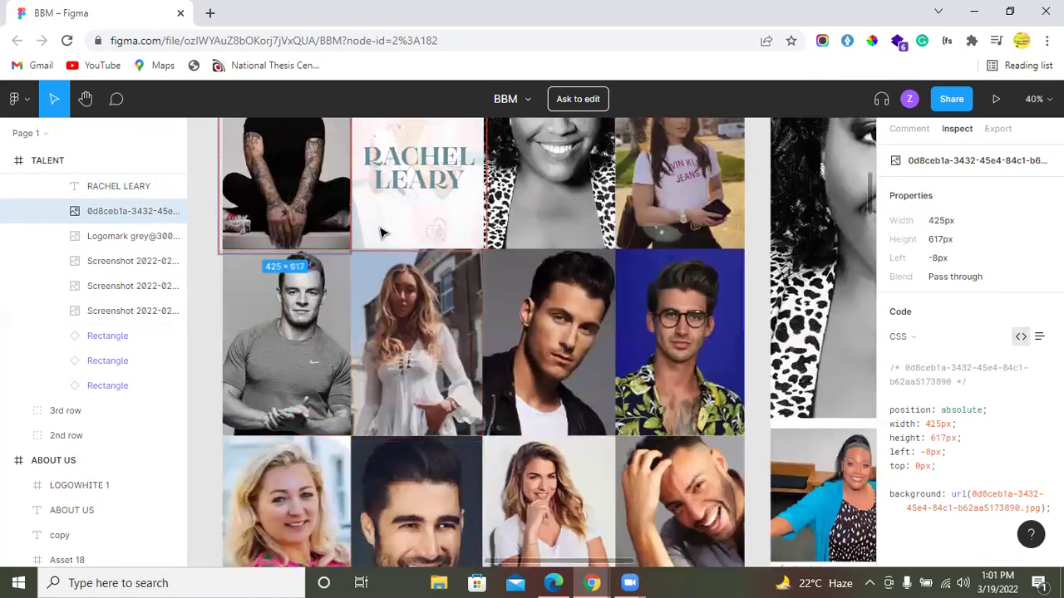
scroll(387, 330, down, 3)
scroll(387, 330, down, 3)
scroll(387, 330, up, 5)
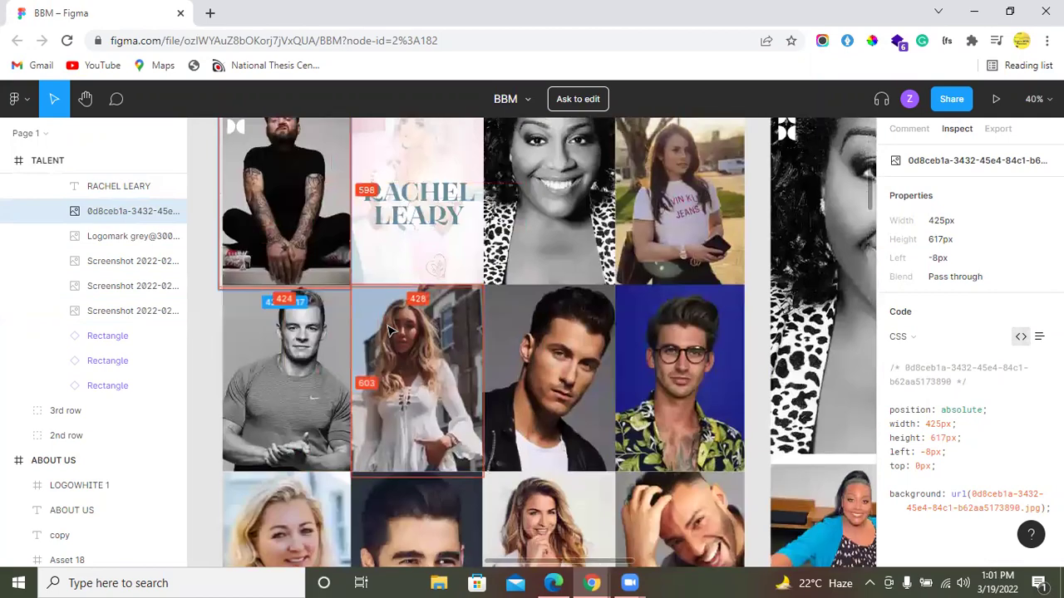
key(alt+Tab)
scroll(465, 278, up, 8)
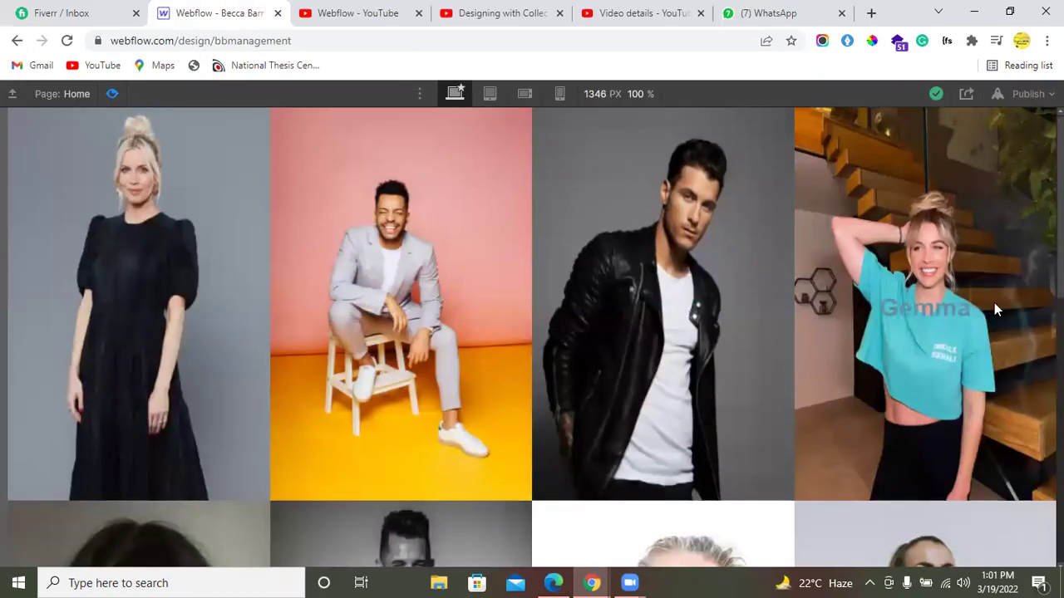
Step: Exit preview and view the Home page member grid at the tablet breakpoint
scroll(864, 291, down, 7)
scroll(485, 171, up, 8)
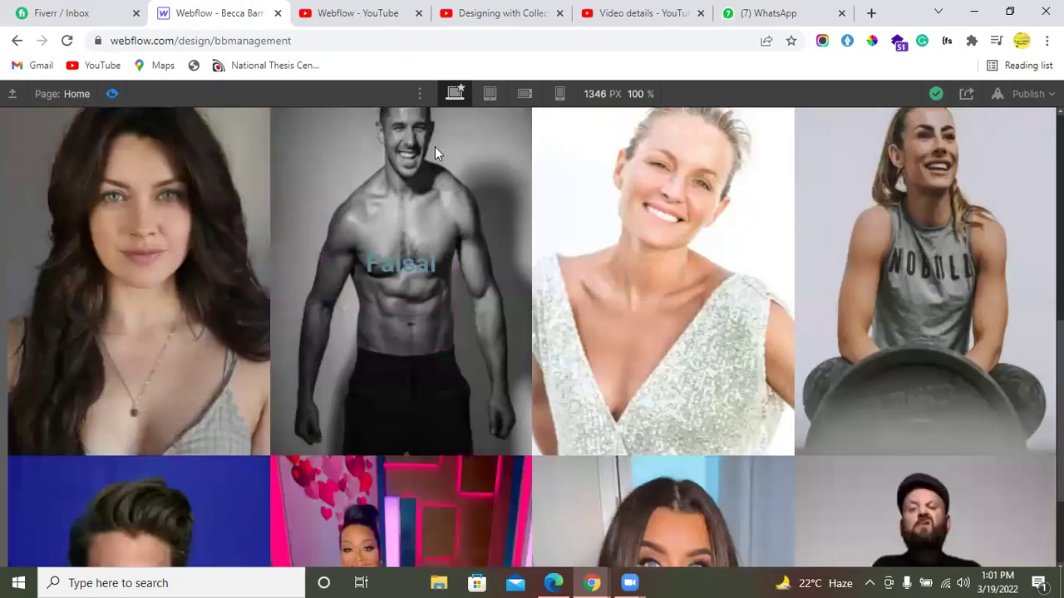
key(ctrl+shift+p)
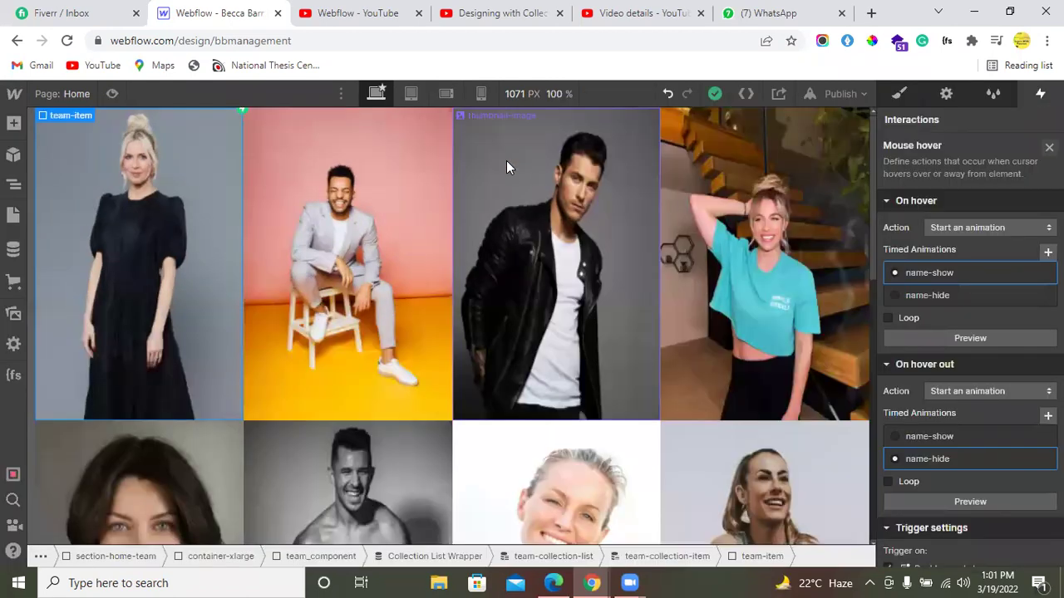
click(412, 94)
scroll(453, 344, down, 3)
scroll(453, 344, up, 3)
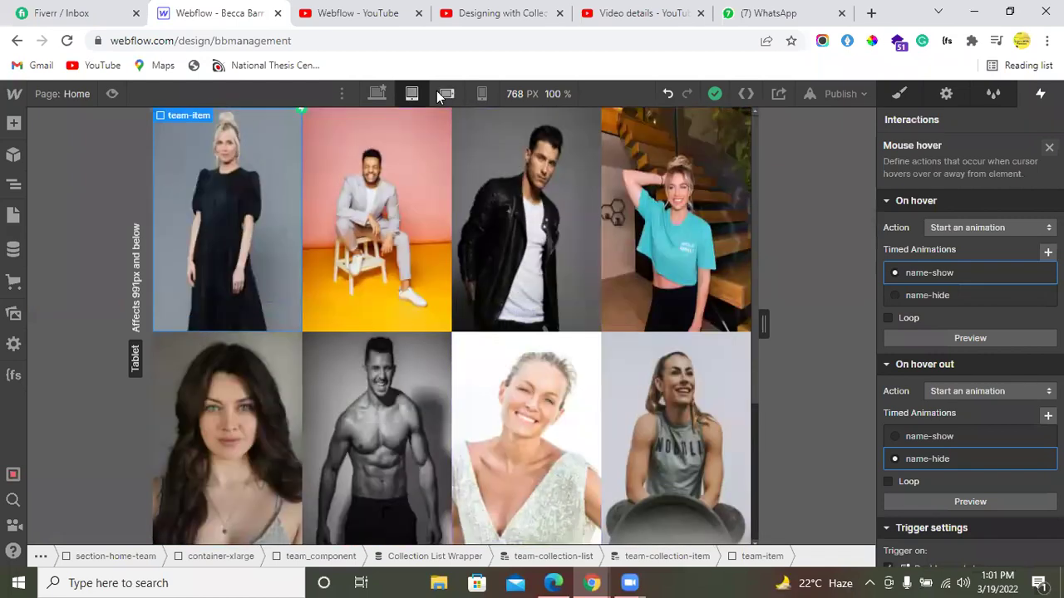
Step: Switch to the 568px mobile landscape breakpoint and look over the member grid
click(446, 93)
scroll(436, 308, down, 1)
scroll(437, 304, up, 1)
scroll(436, 304, down, 1)
scroll(436, 304, up, 1)
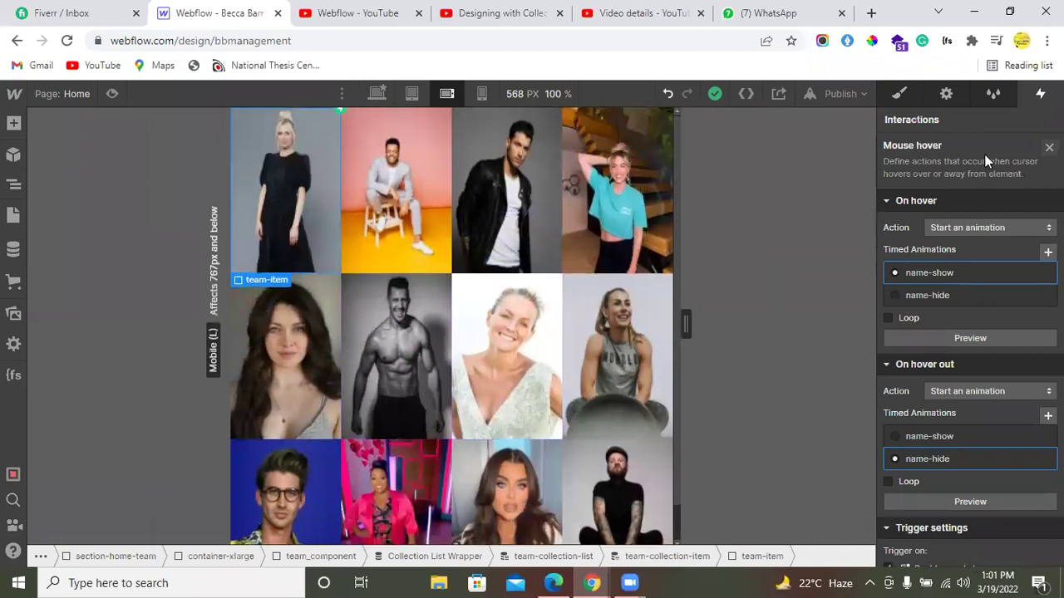
Step: Select team-collection-list and delete one 1fr grid column, leaving three columns
key(s)
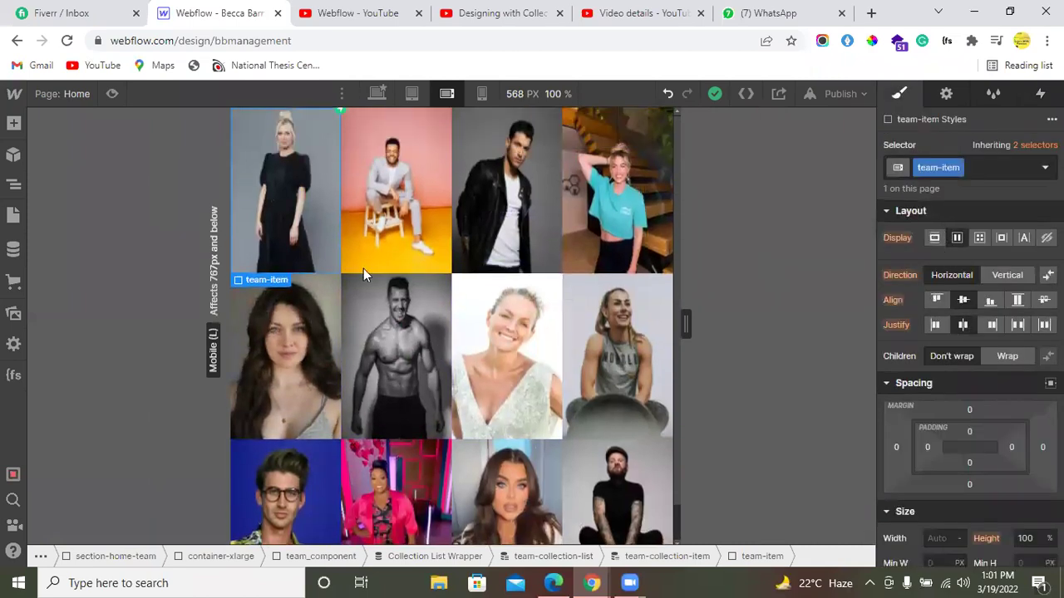
key(z)
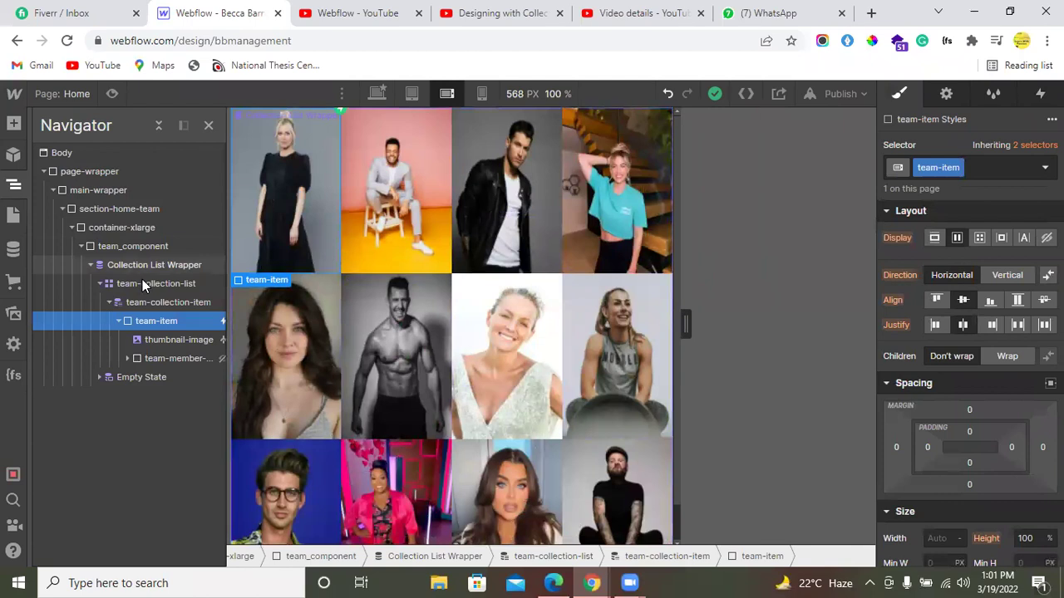
click(142, 283)
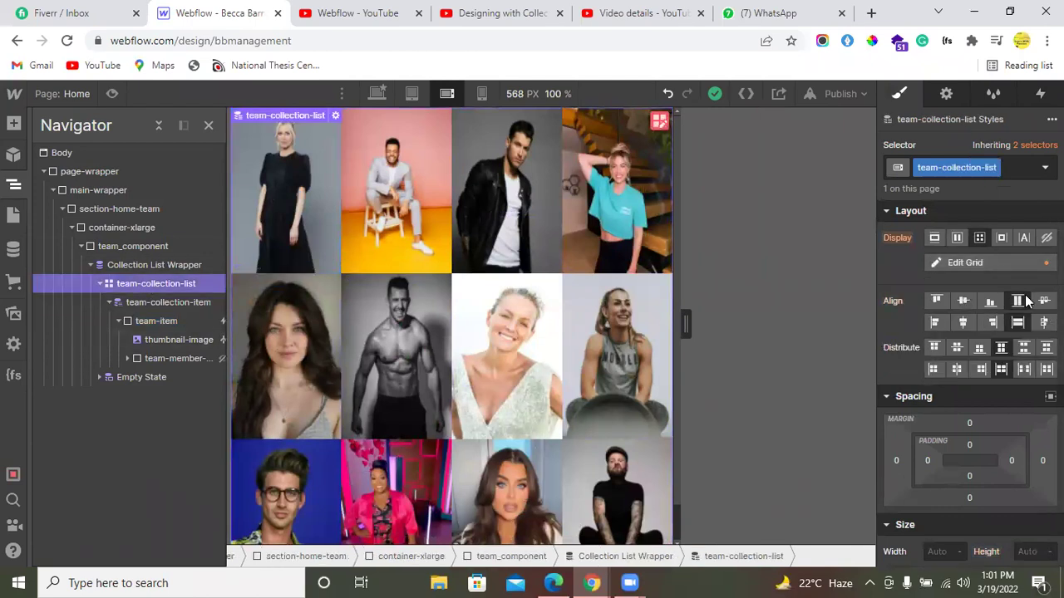
click(1029, 263)
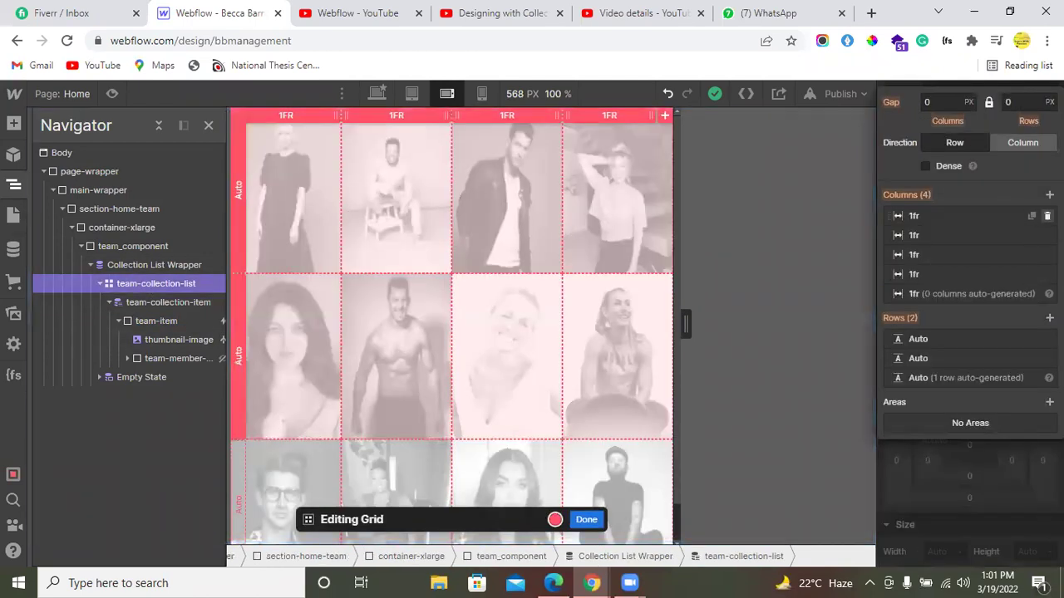
click(1046, 215)
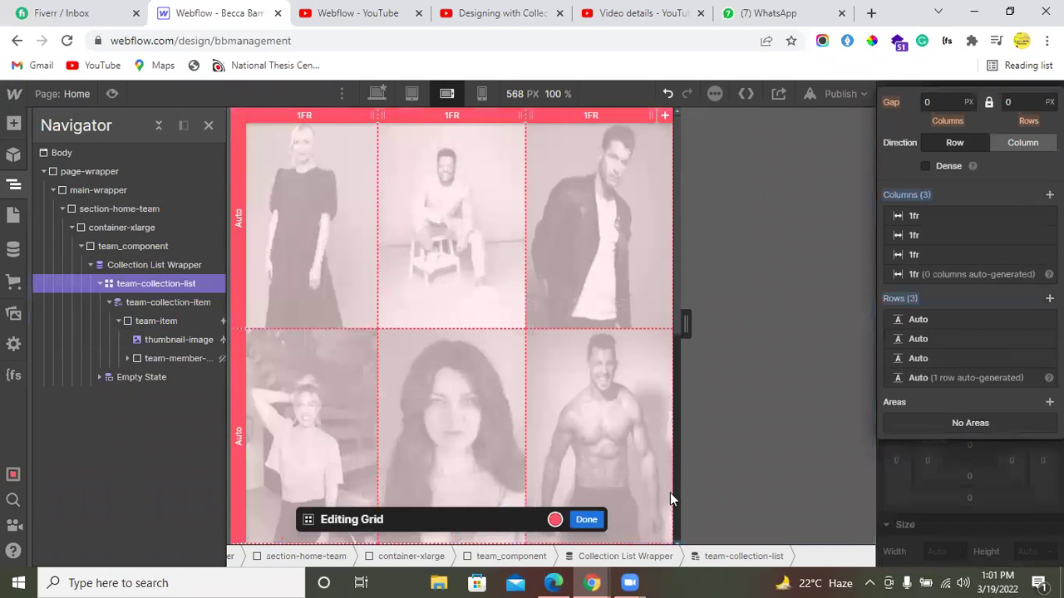
click(586, 520)
scroll(481, 319, up, 3)
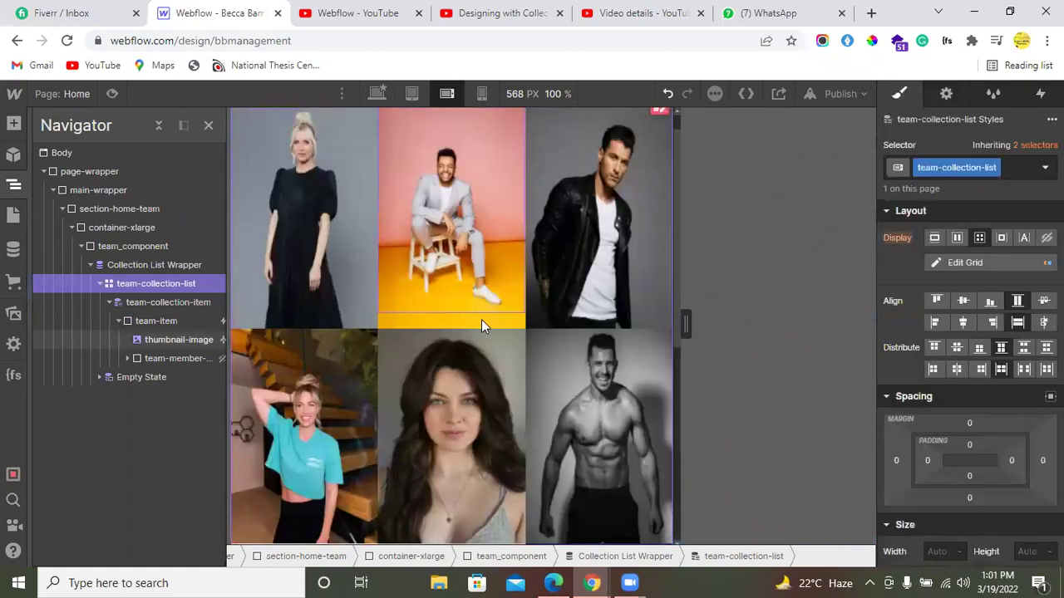
scroll(481, 320, down, 5)
scroll(481, 319, up, 5)
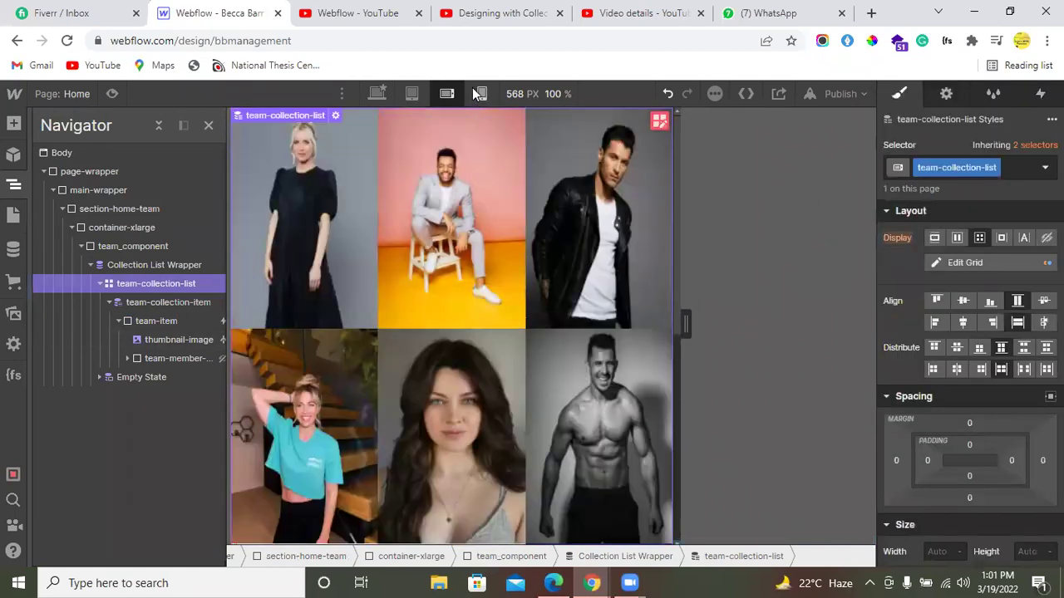
Step: At the 320px mobile portrait breakpoint, remove a grid column to leave two
click(473, 89)
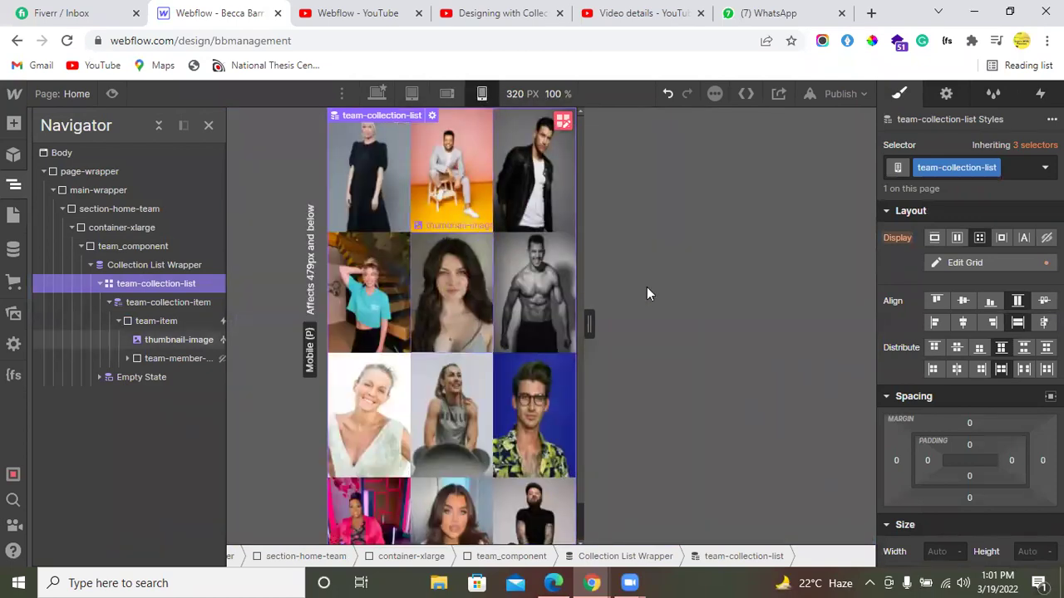
click(987, 266)
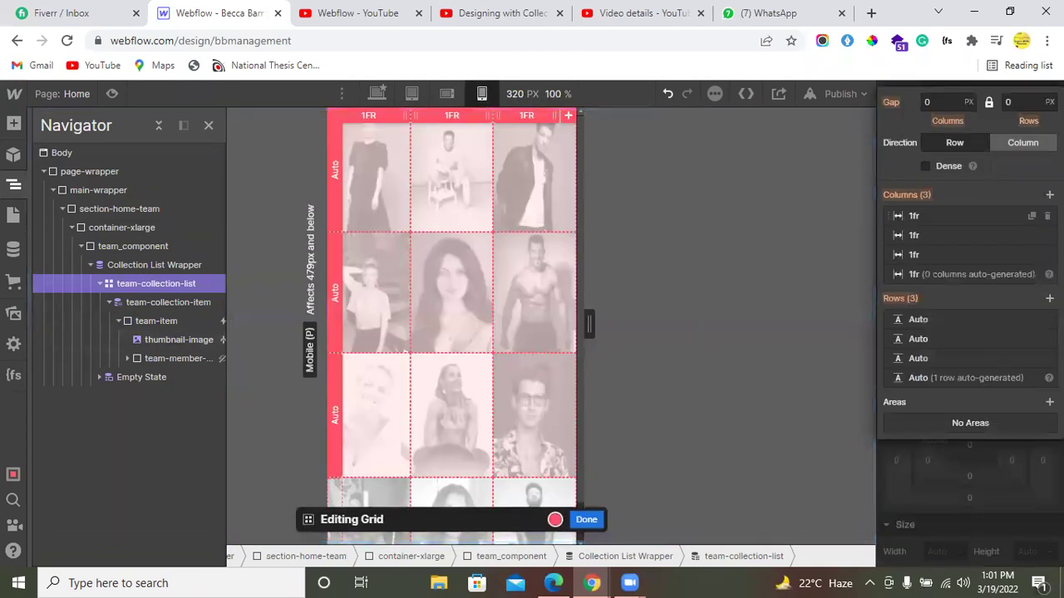
click(1047, 216)
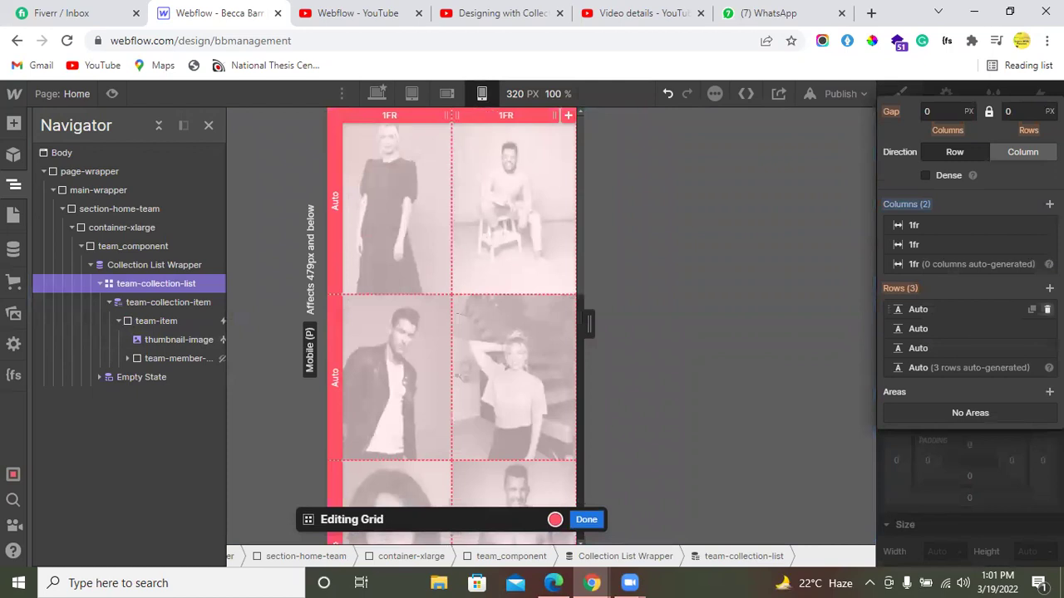
Step: Add three grid rows to make six, then finish grid editing
click(1048, 287)
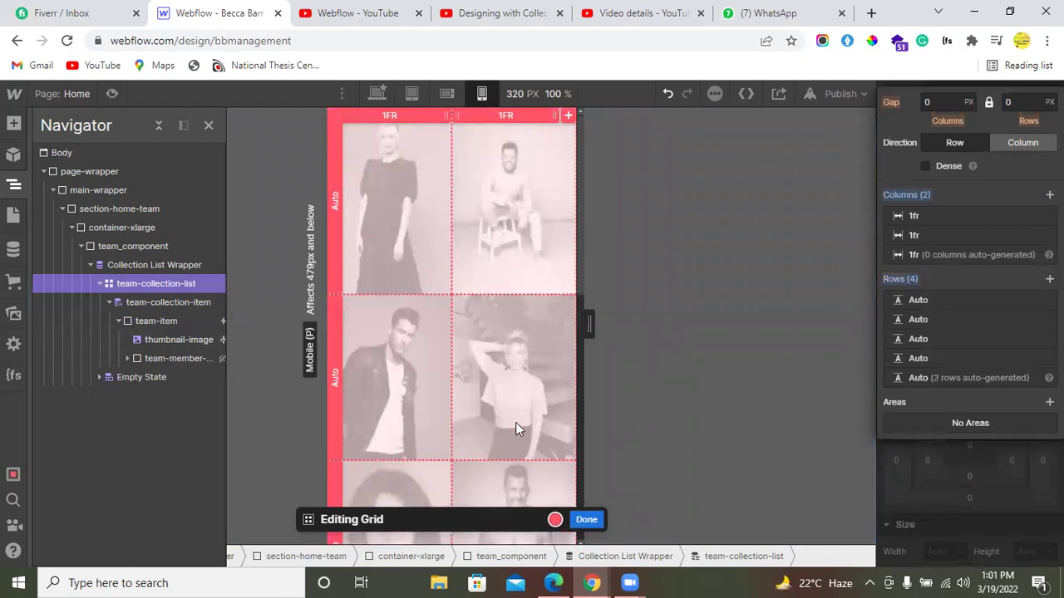
scroll(516, 429, down, 3)
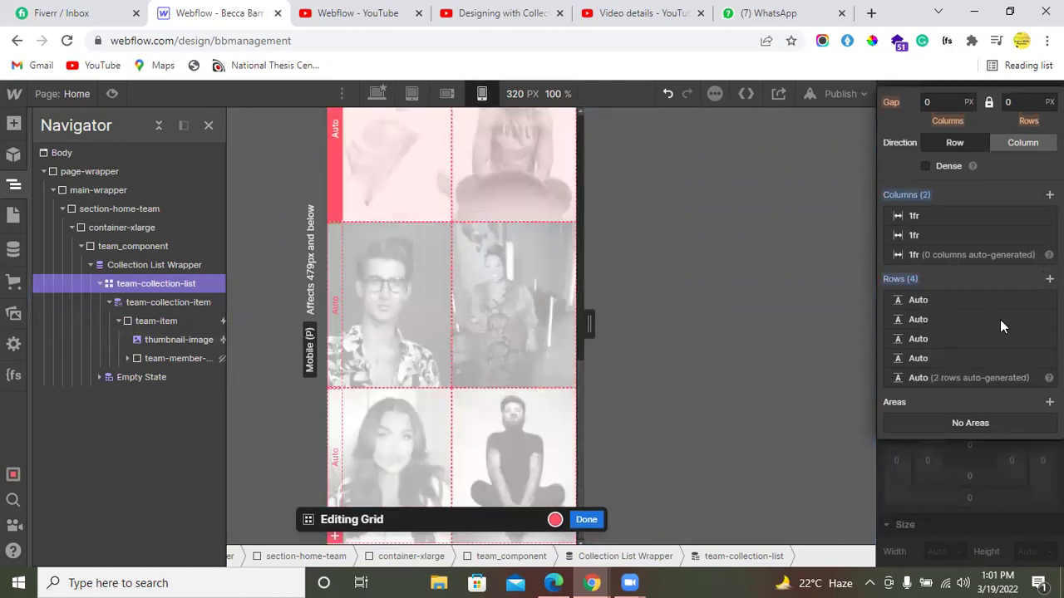
click(1048, 279)
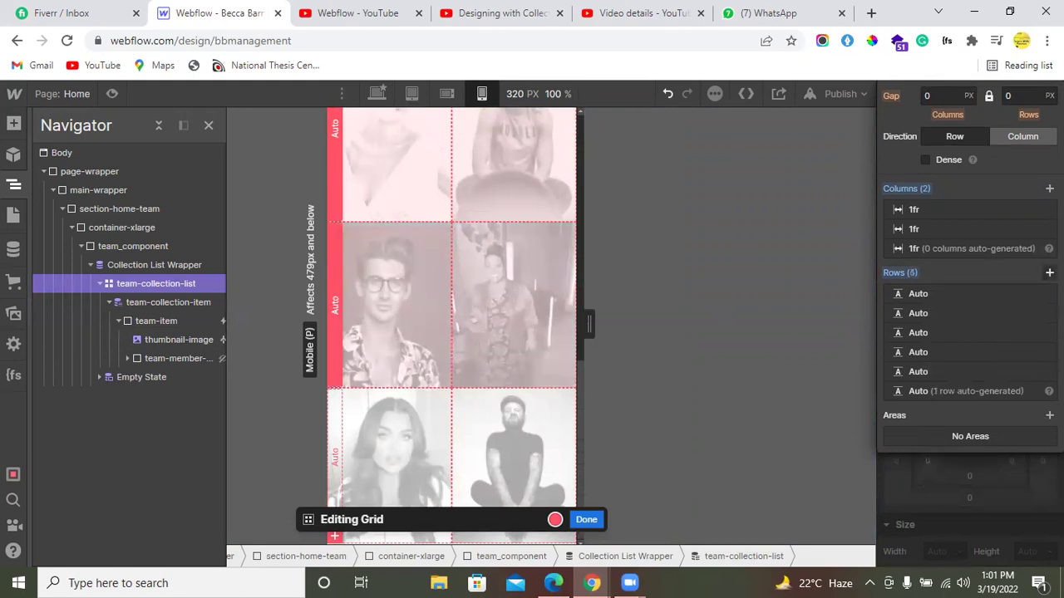
click(1048, 273)
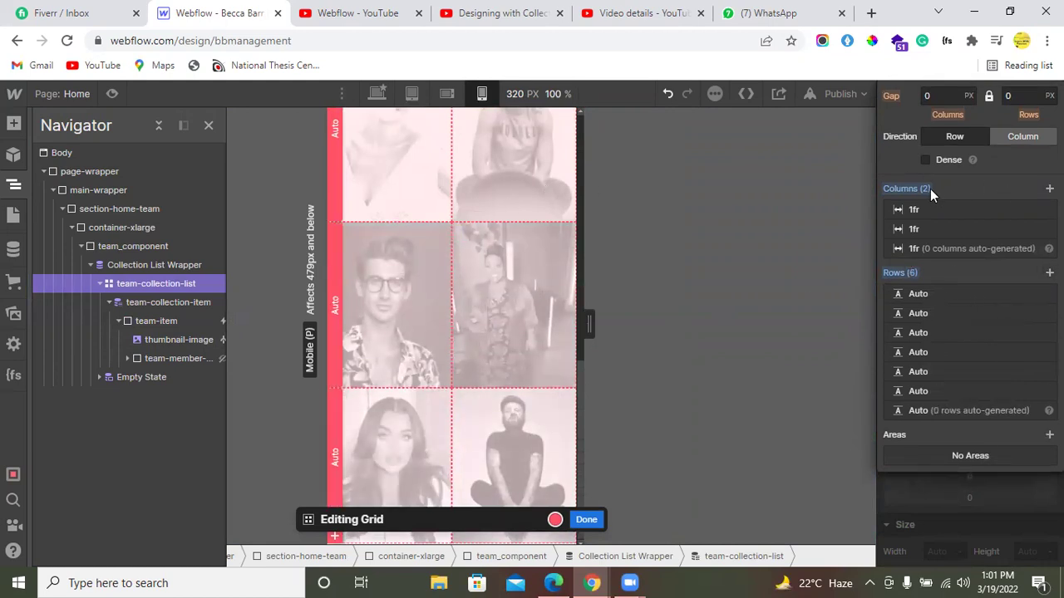
scroll(426, 342, up, 5)
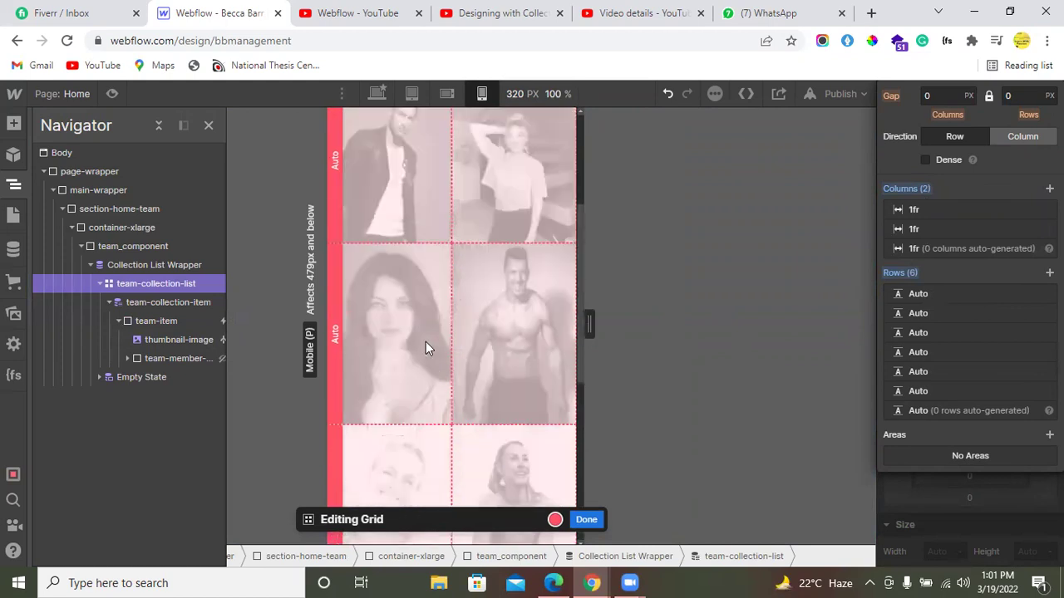
key(Escape)
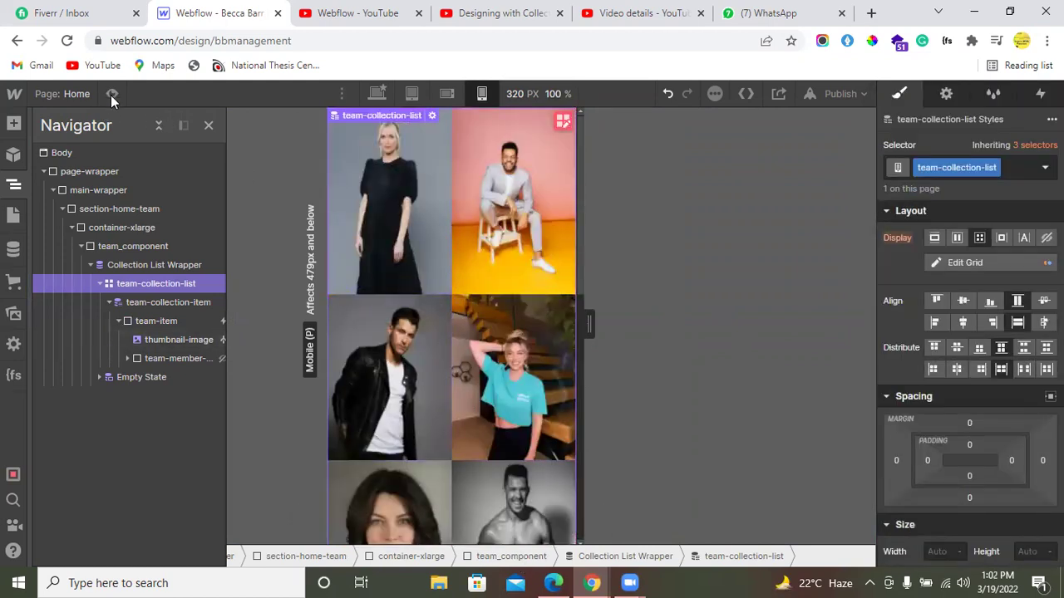
Step: Preview the mobile member grid to test the names shown on hover
key(ctrl+shift+p)
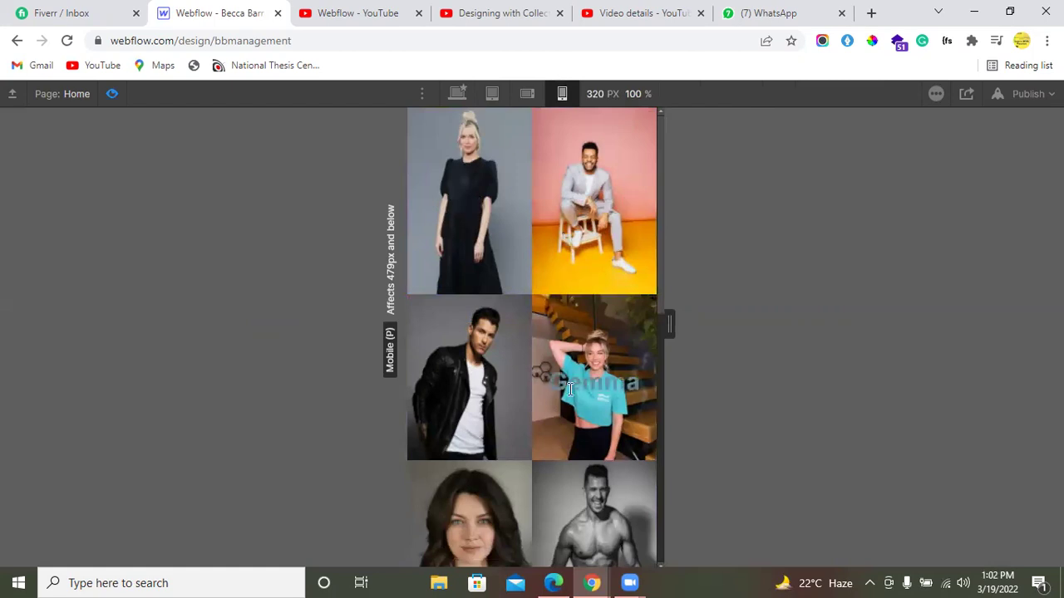
scroll(532, 424, down, 6)
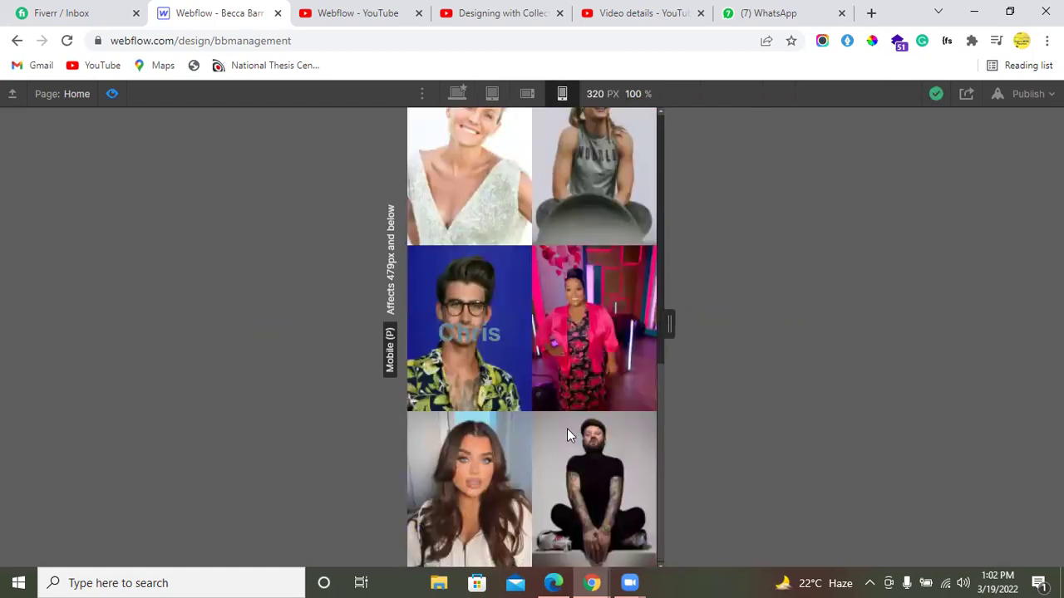
scroll(516, 308, down, 5)
scroll(515, 352, up, 1)
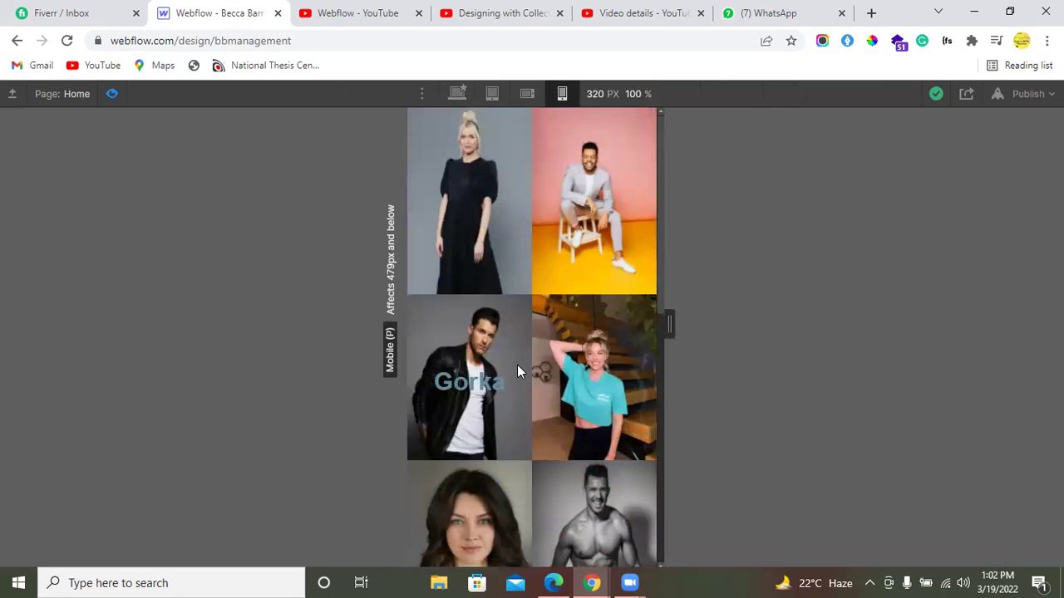
Step: Return to the Desktop breakpoint and set the canvas width to 1920 px
click(455, 93)
click(602, 99)
text(1920)
key(Return)
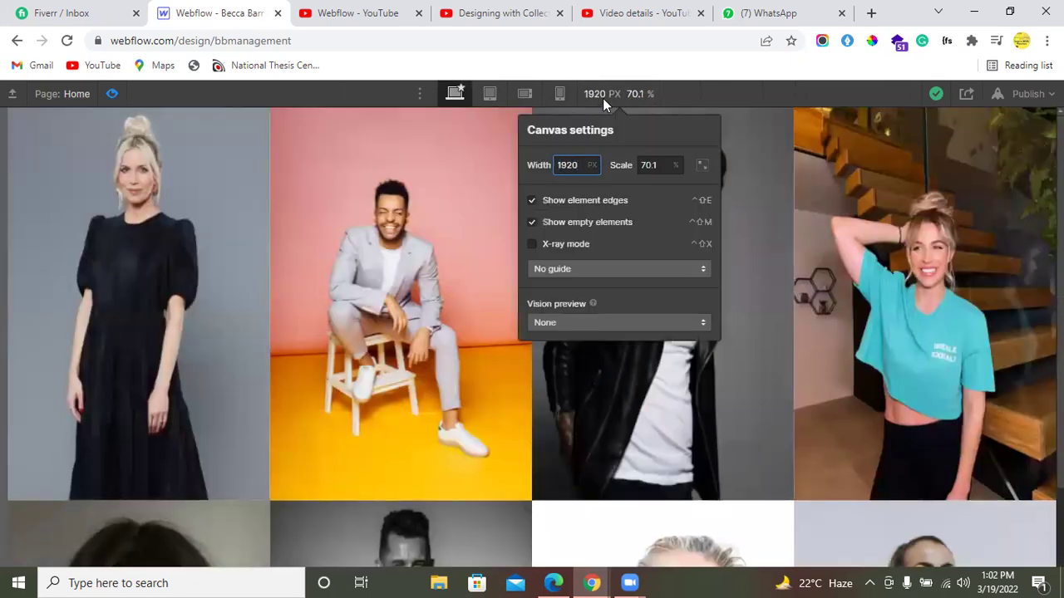
scroll(581, 310, down, 6)
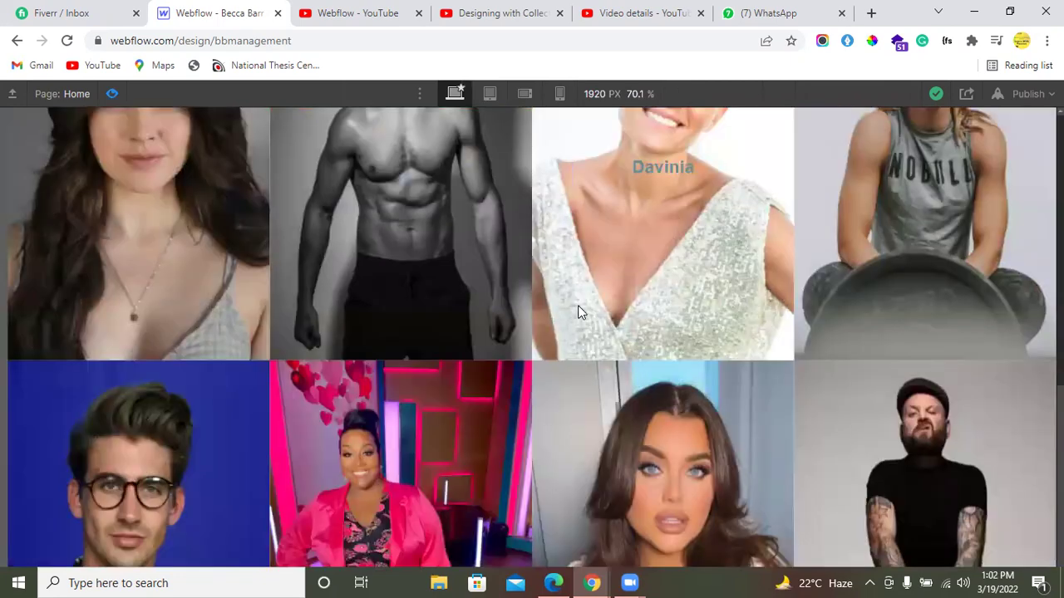
scroll(578, 307, down, 2)
scroll(577, 305, up, 4)
scroll(363, 363, down, 4)
scroll(673, 316, up, 4)
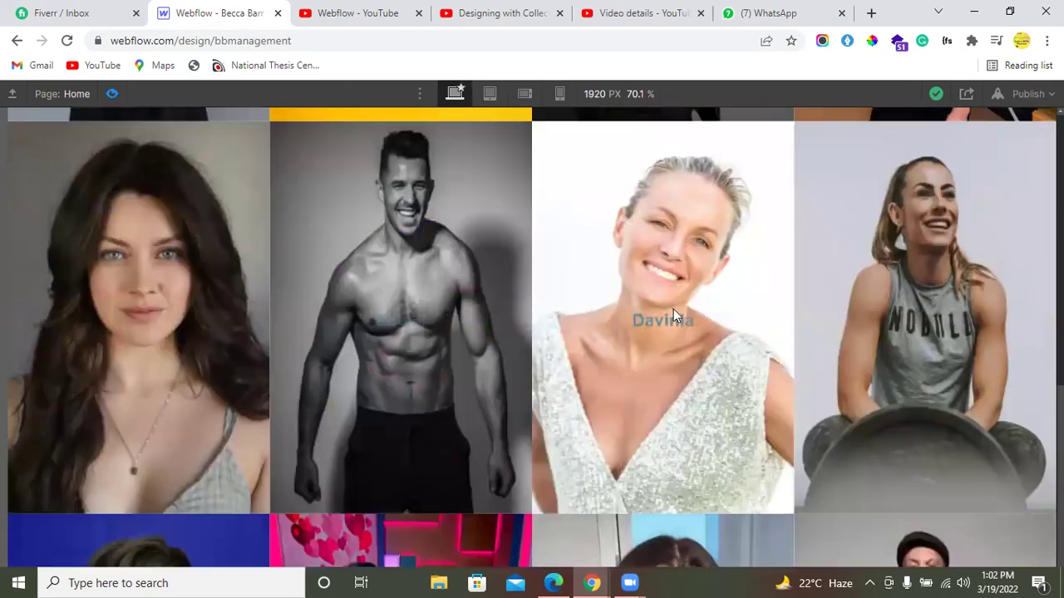
scroll(109, 348, up, 5)
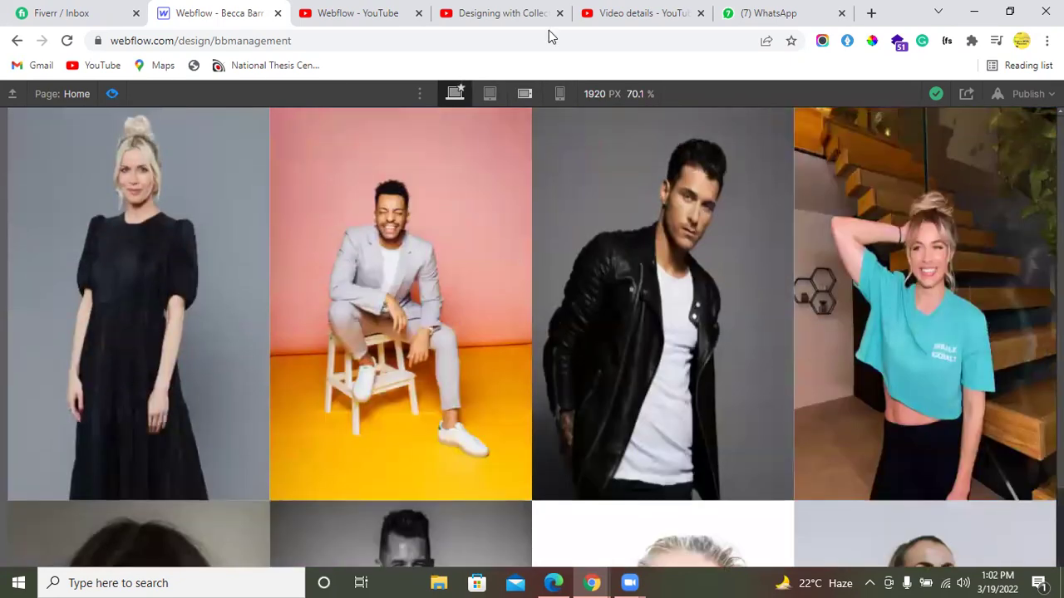